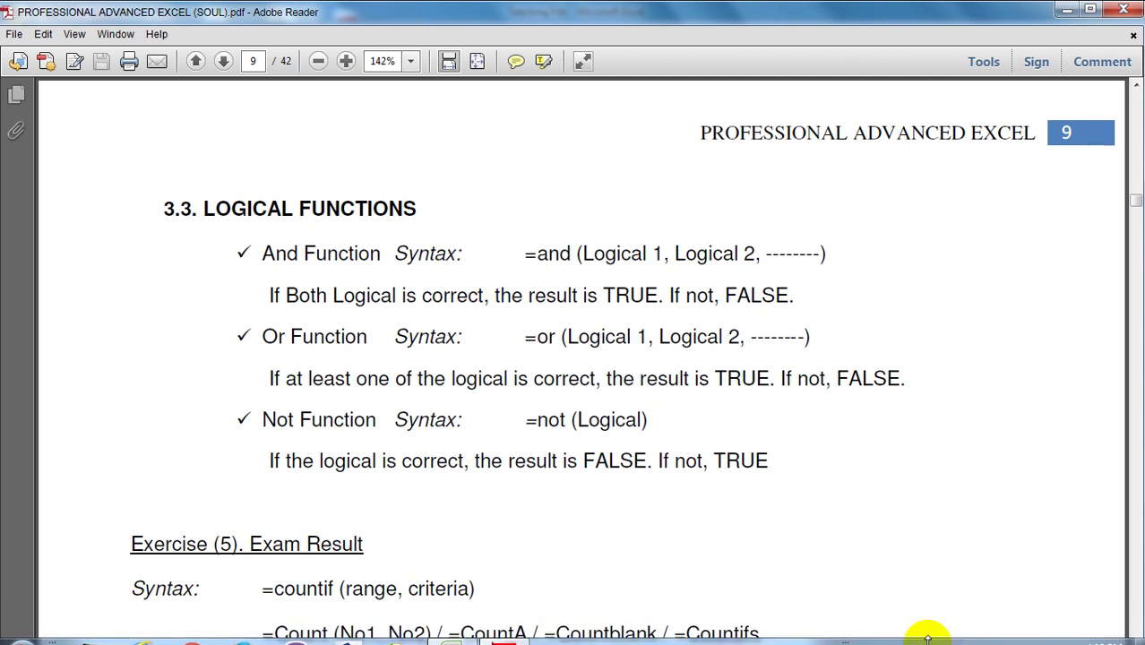
pyautogui.click(1022, 633)
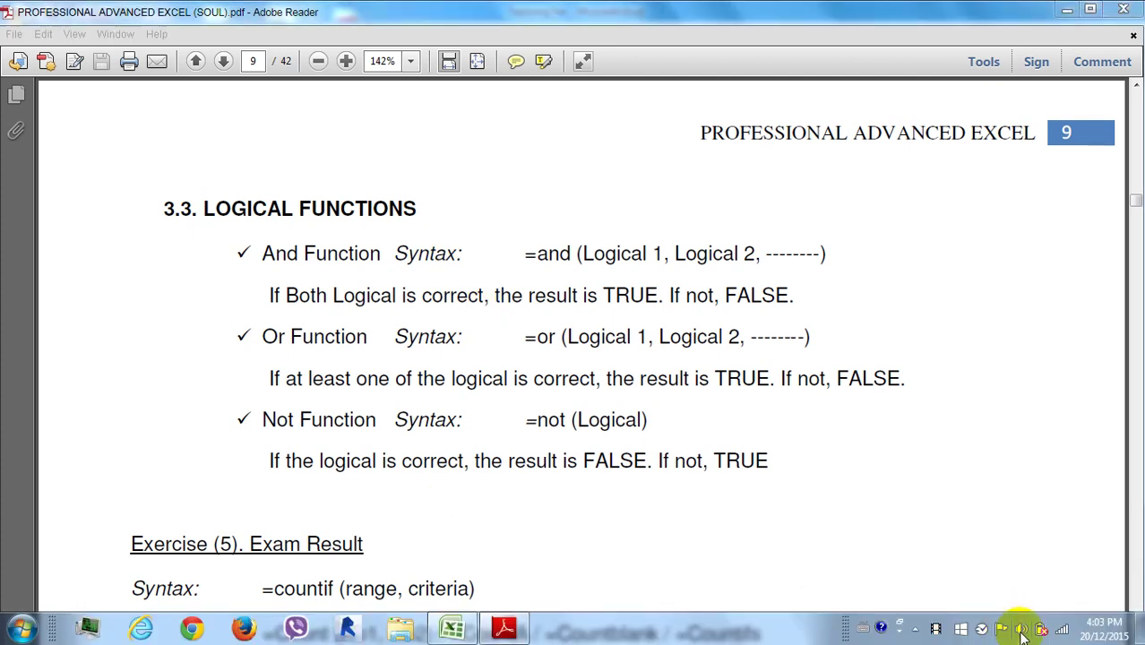
pyautogui.click(717, 538)
pyautogui.scroll(-2, 627, 460)
pyautogui.scroll(2, 647, 435)
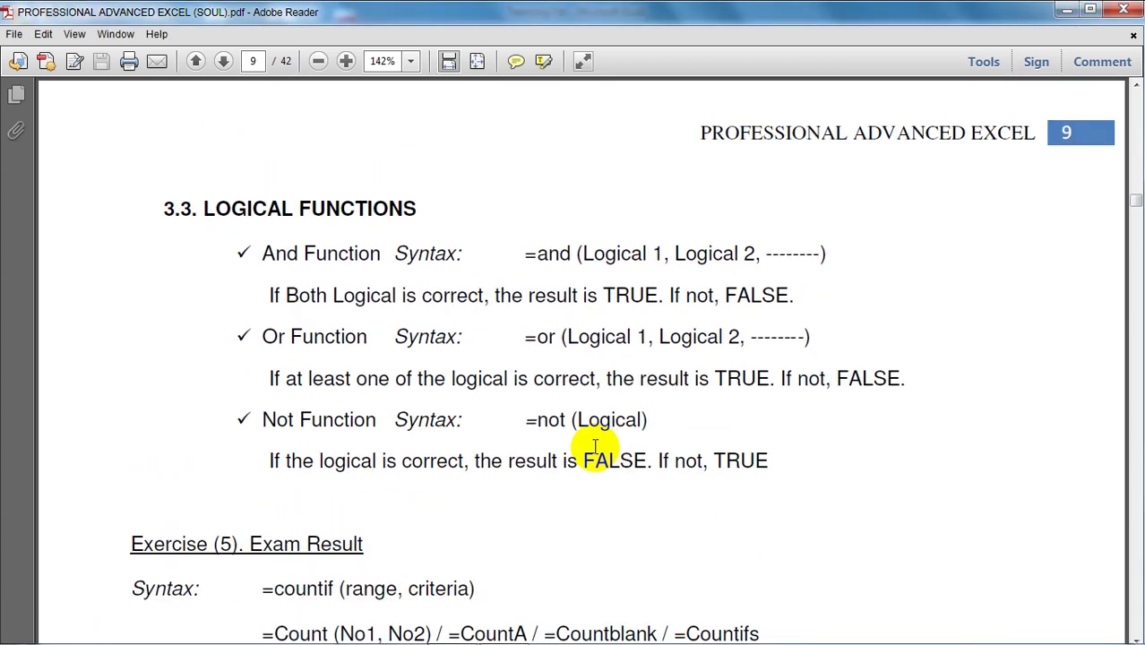
pyautogui.click(461, 377)
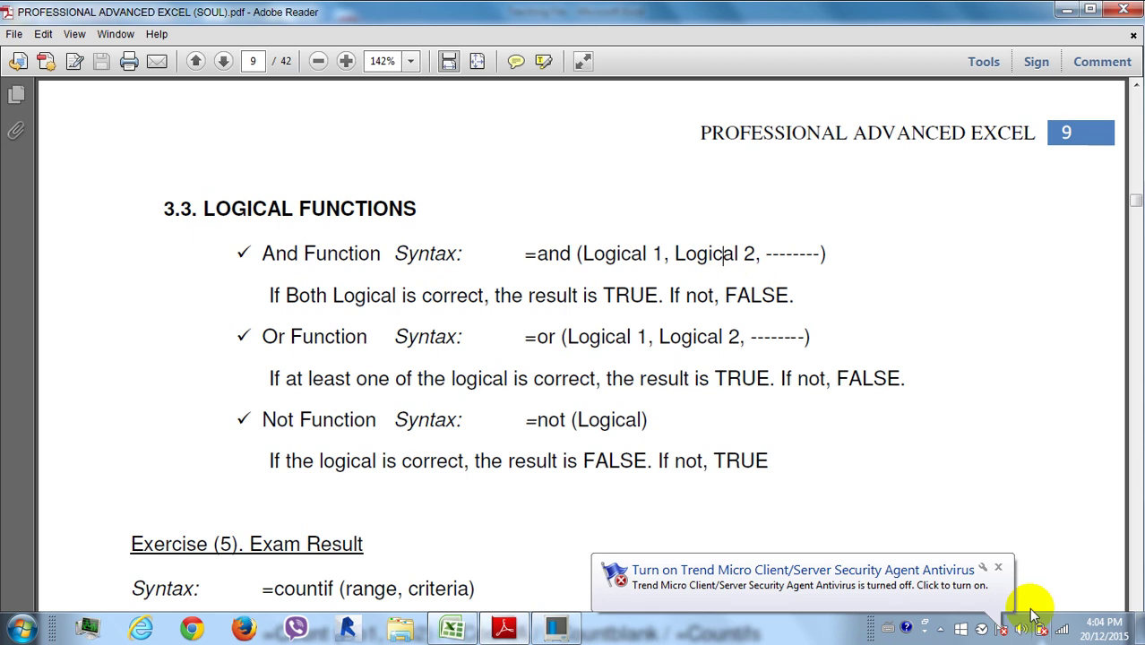
# Step: Dismiss the antivirus and antispyware notifications covering the document
pyautogui.click(998, 568)
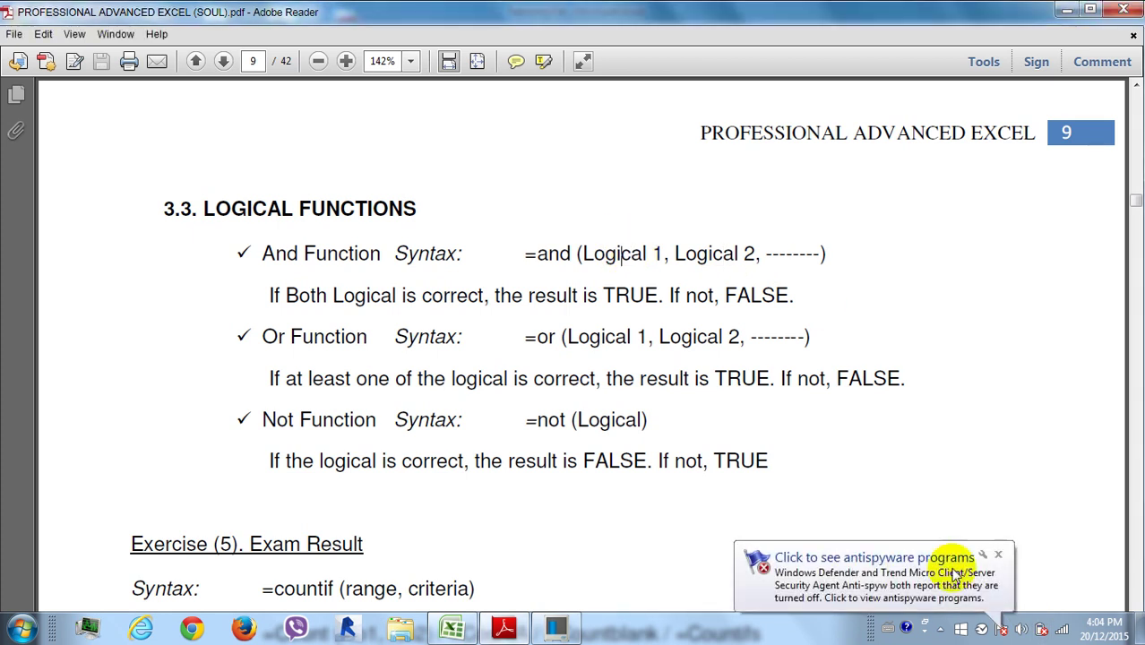
pyautogui.click(998, 555)
# Step: Examine the And Function syntax in section 3.3 and its rule for returning TRUE or FALSE
pyautogui.click(644, 256)
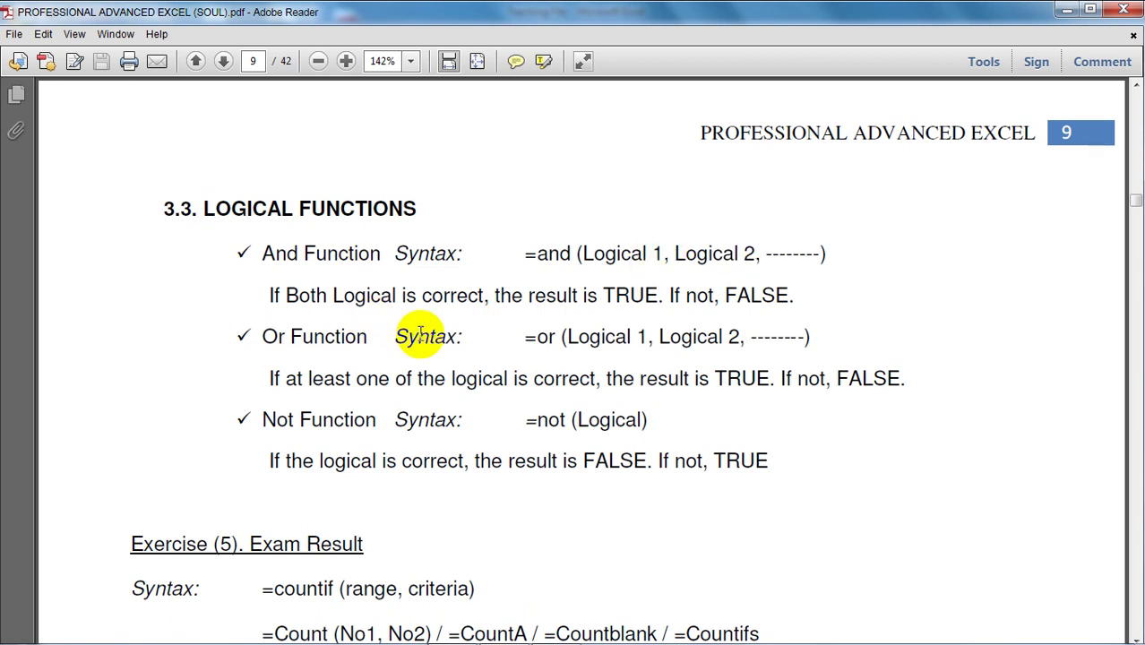
pyautogui.moveTo(492, 296); pyautogui.dragTo(431, 297)
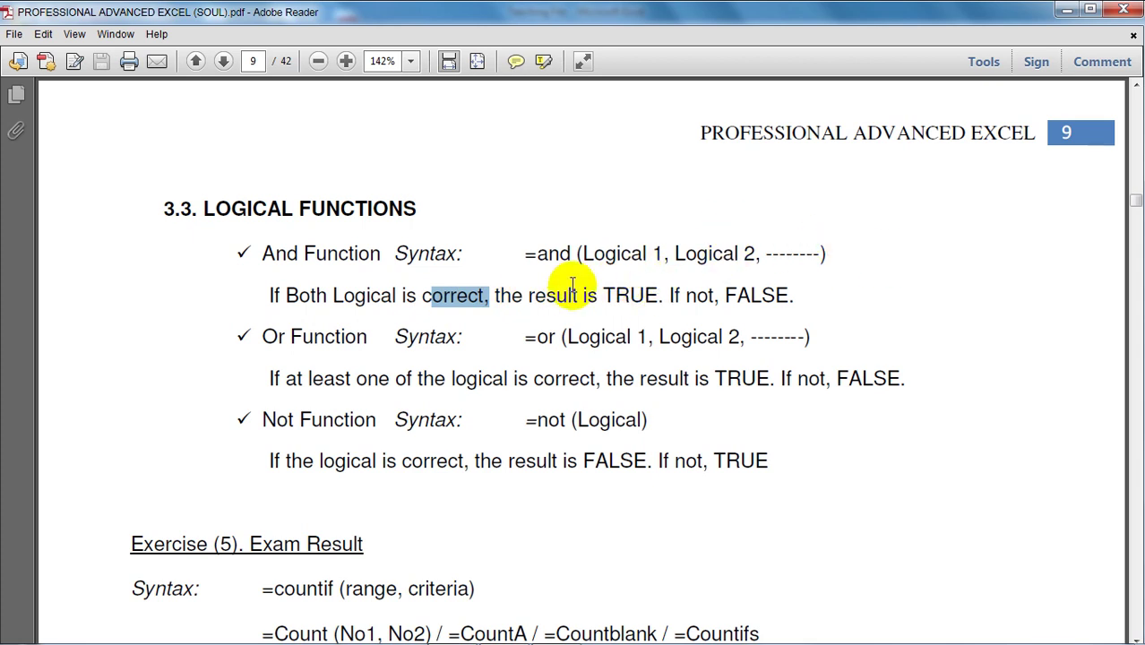
pyautogui.moveTo(658, 299); pyautogui.dragTo(614, 296)
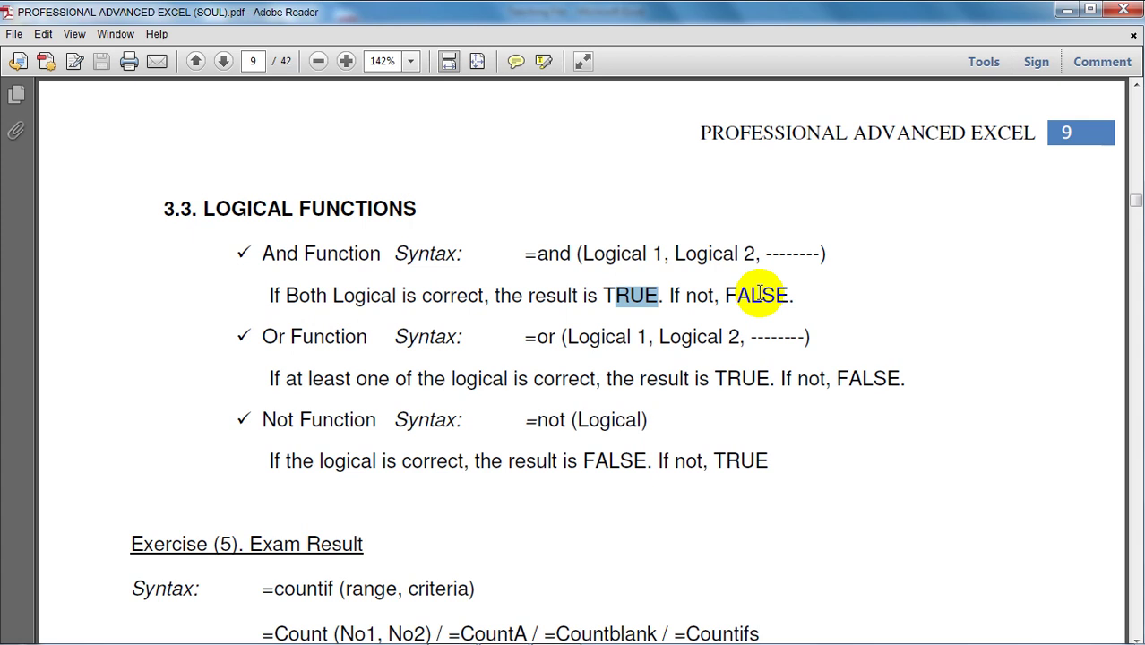
pyautogui.click(598, 269)
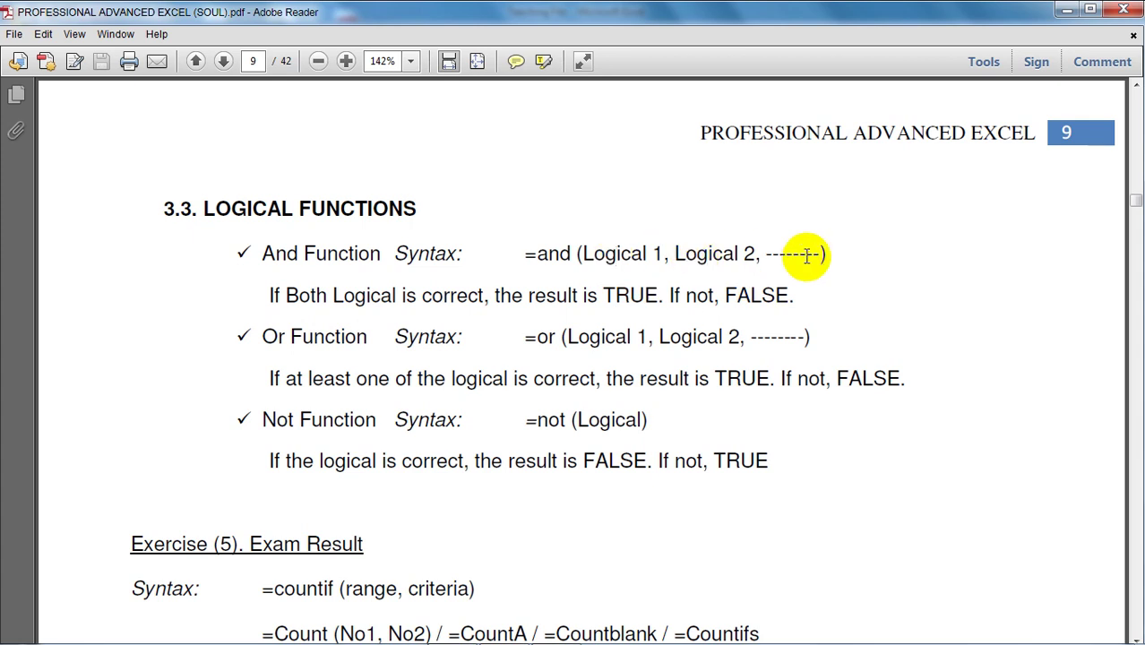
pyautogui.moveTo(791, 299); pyautogui.dragTo(726, 300)
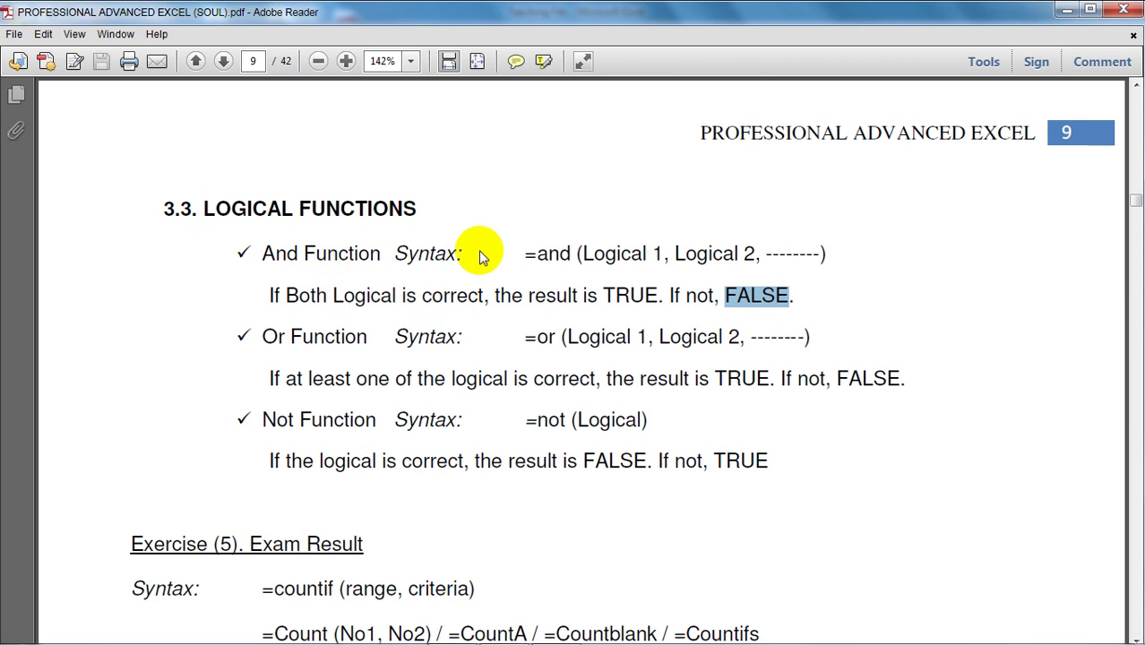
pyautogui.click(632, 296)
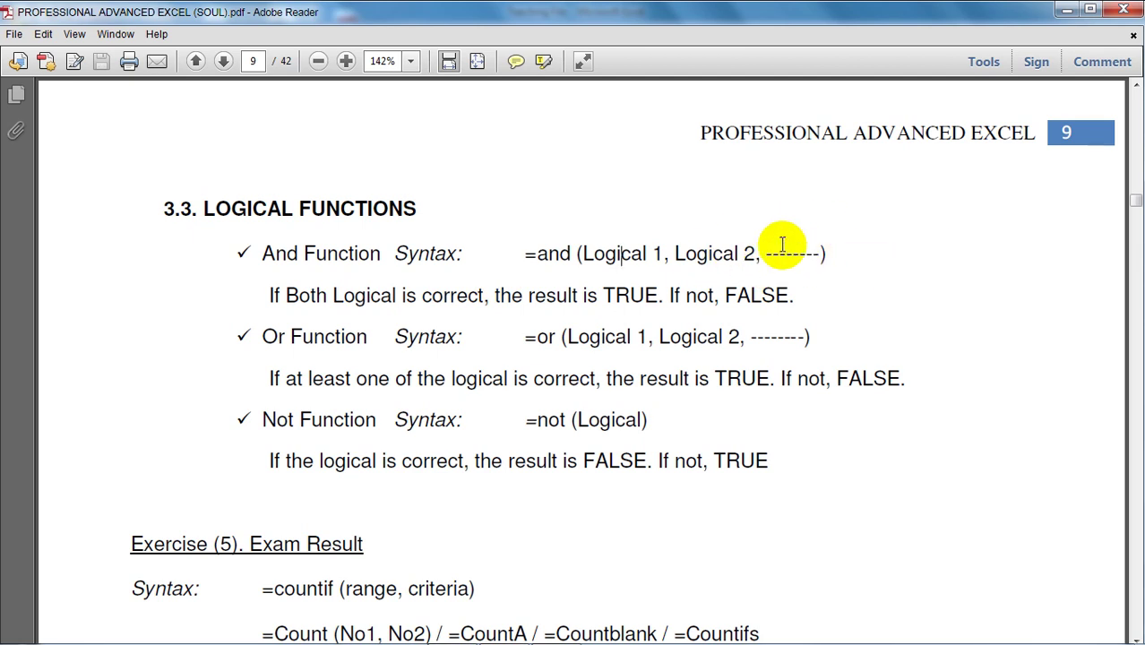
pyautogui.click(632, 301)
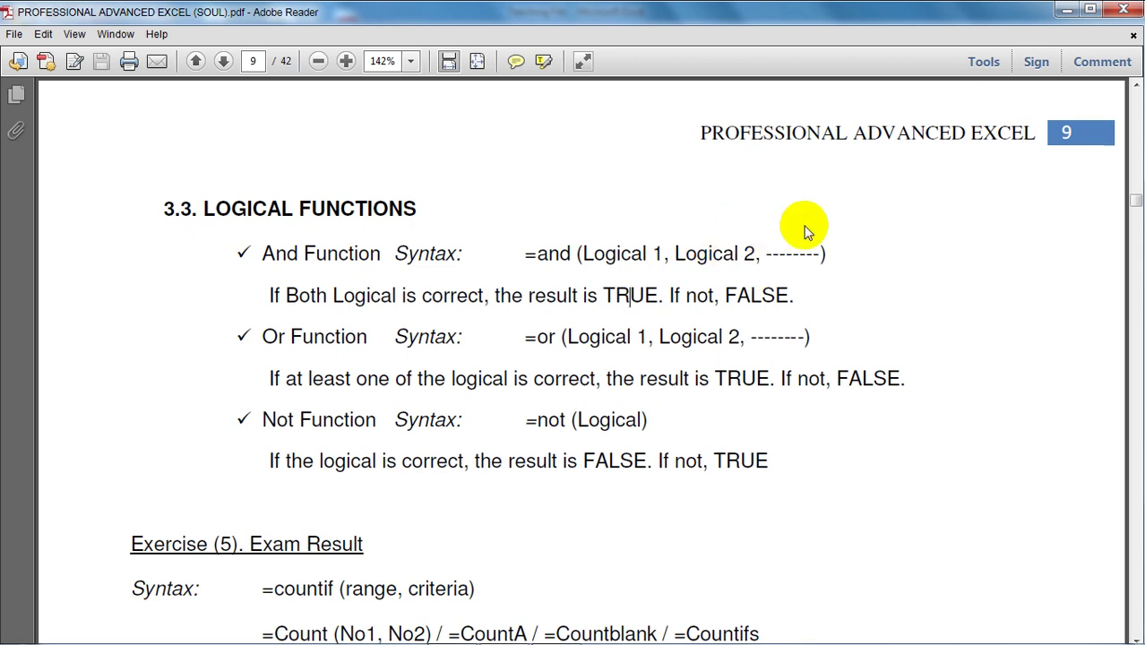
pyautogui.click(762, 297)
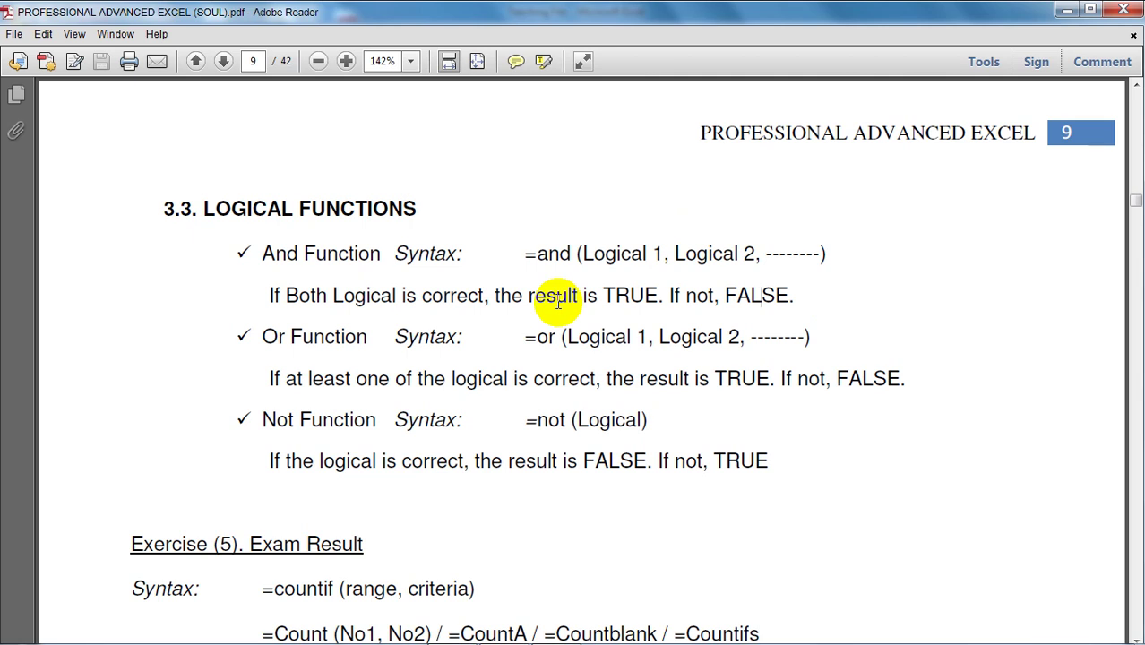
# Step: Read the Or Function and Not Function syntax and their TRUE/FALSE rules in section 3.3
pyautogui.scroll(-2, 349, 367)
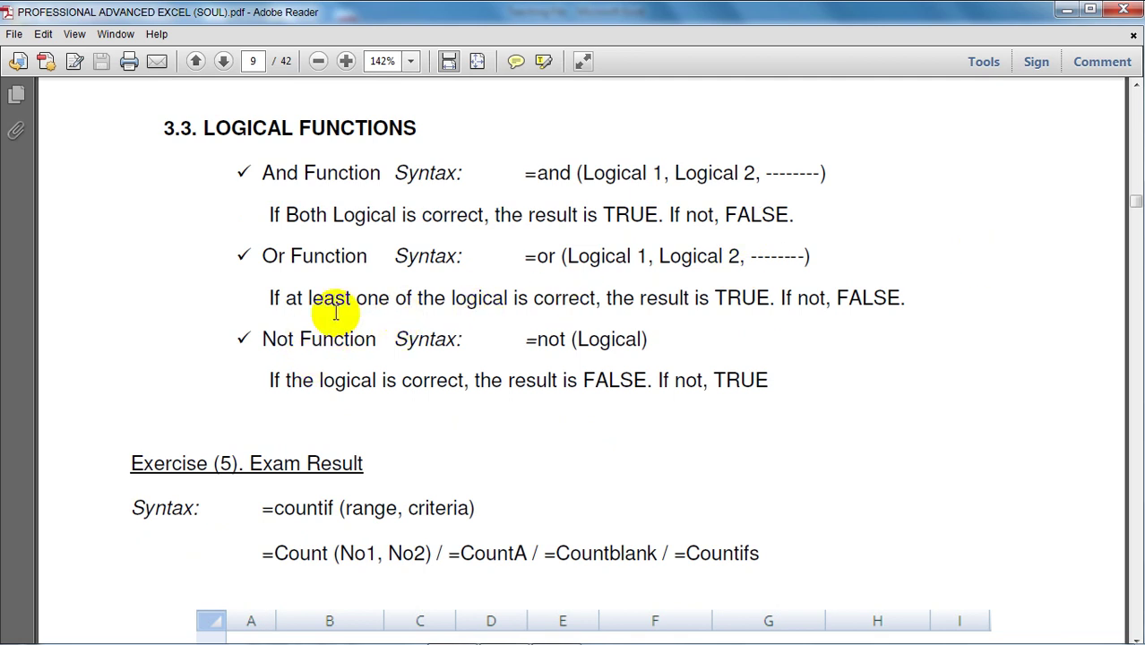
pyautogui.moveTo(285, 300); pyautogui.dragTo(351, 299)
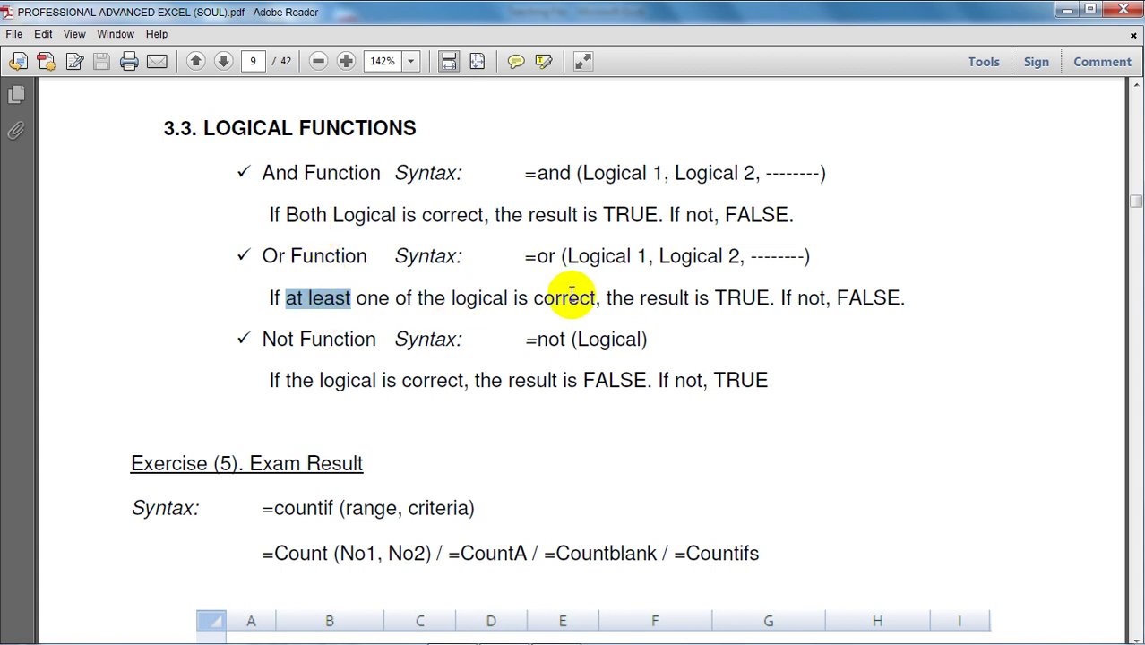
pyautogui.moveTo(600, 299); pyautogui.dragTo(555, 309)
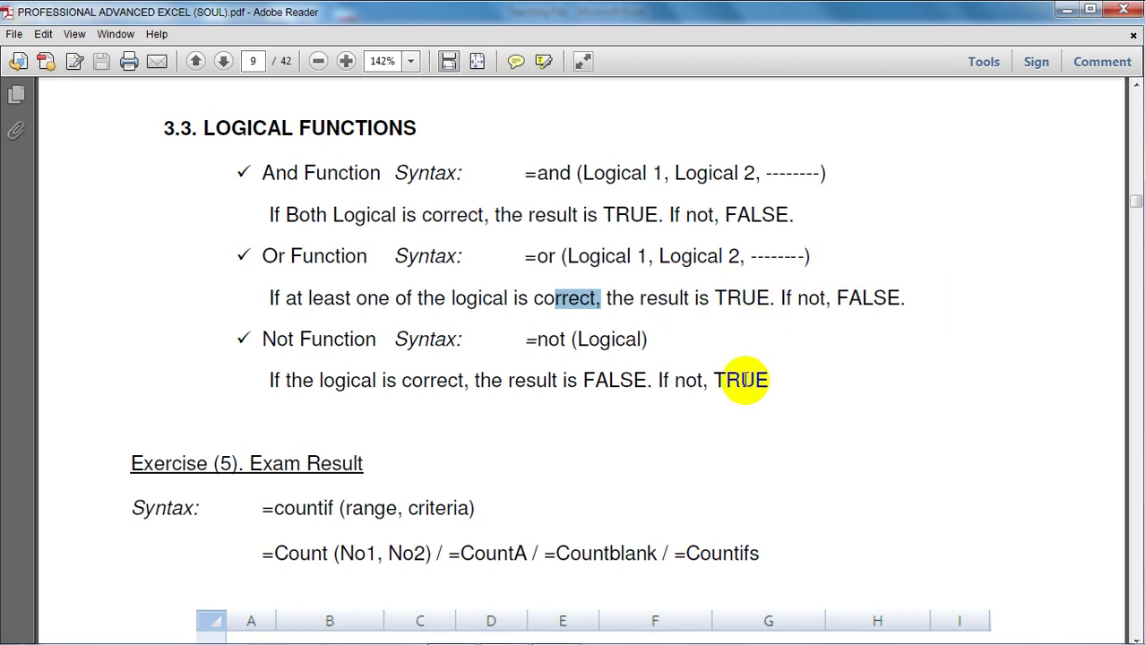
pyautogui.moveTo(567, 254); pyautogui.dragTo(757, 259)
pyautogui.click(579, 306)
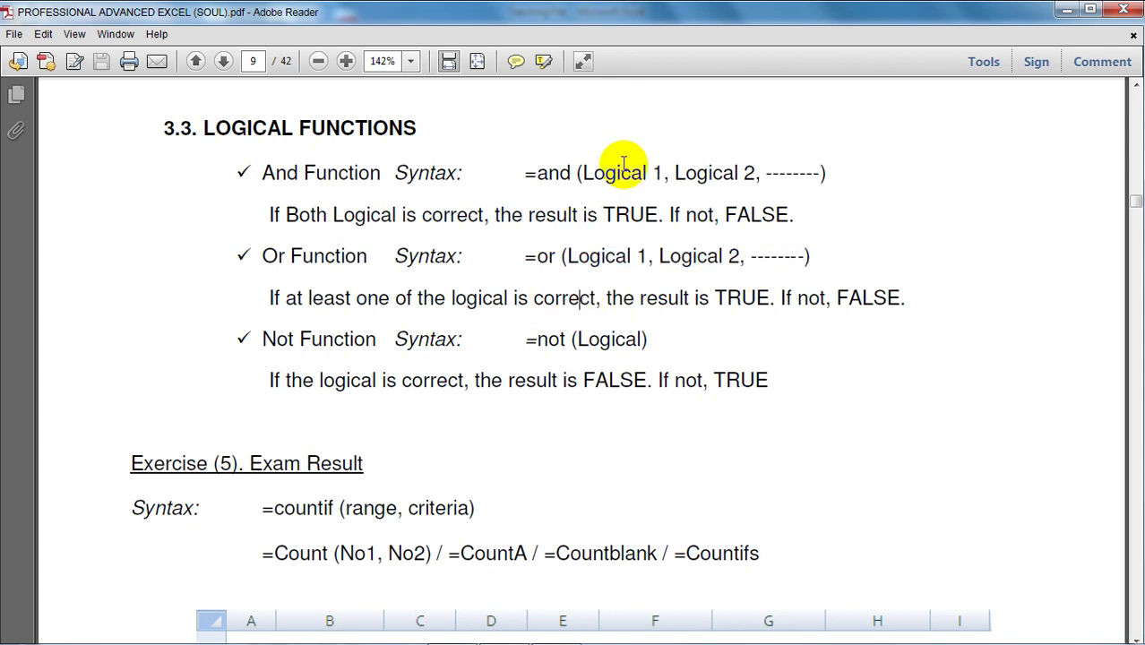
pyautogui.scroll(-2, 403, 296)
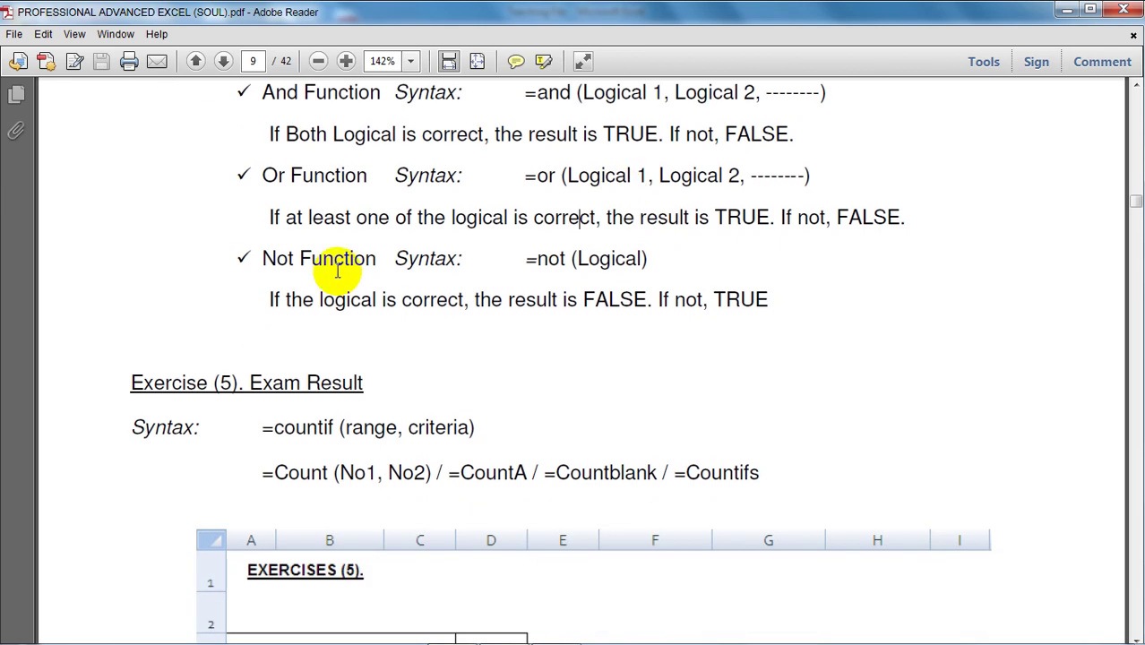
pyautogui.scroll(1, 524, 294)
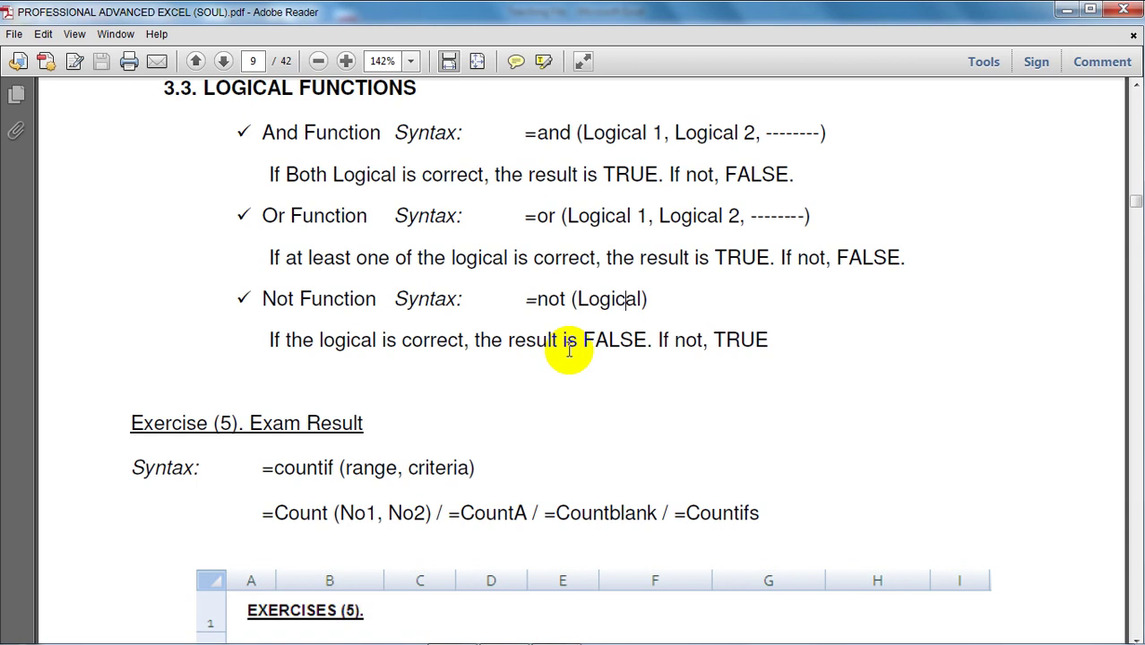
# Step: Review the counting function syntax for Exercise (5) and its pass mark and distinction mark cells
pyautogui.scroll(-8, 569, 350)
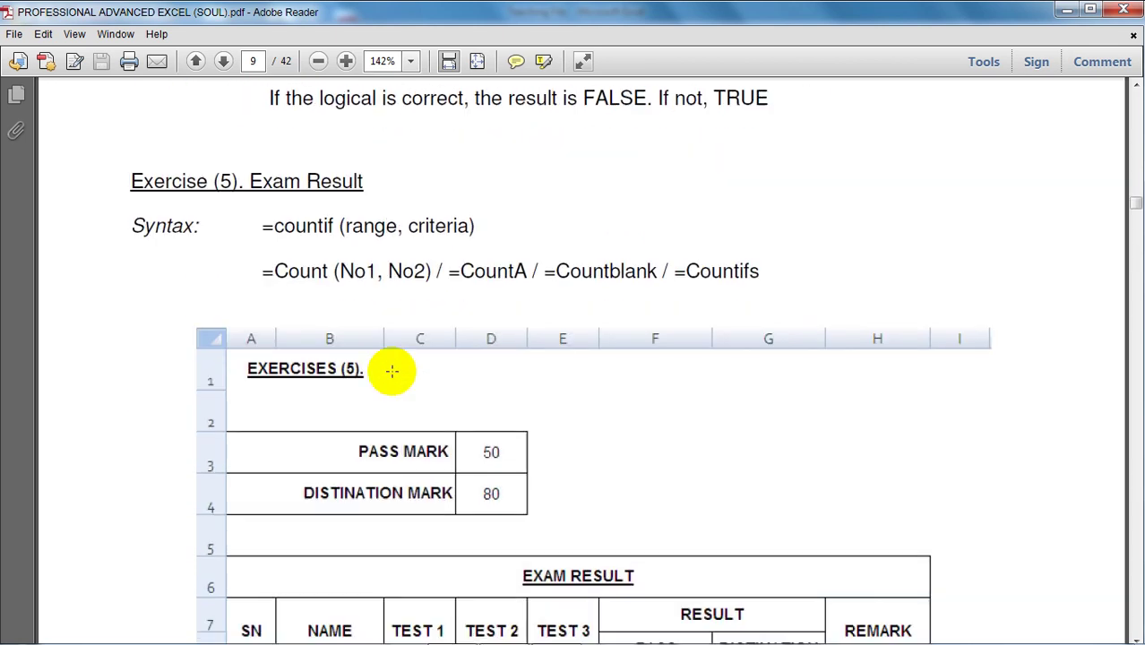
pyautogui.scroll(2, 264, 283)
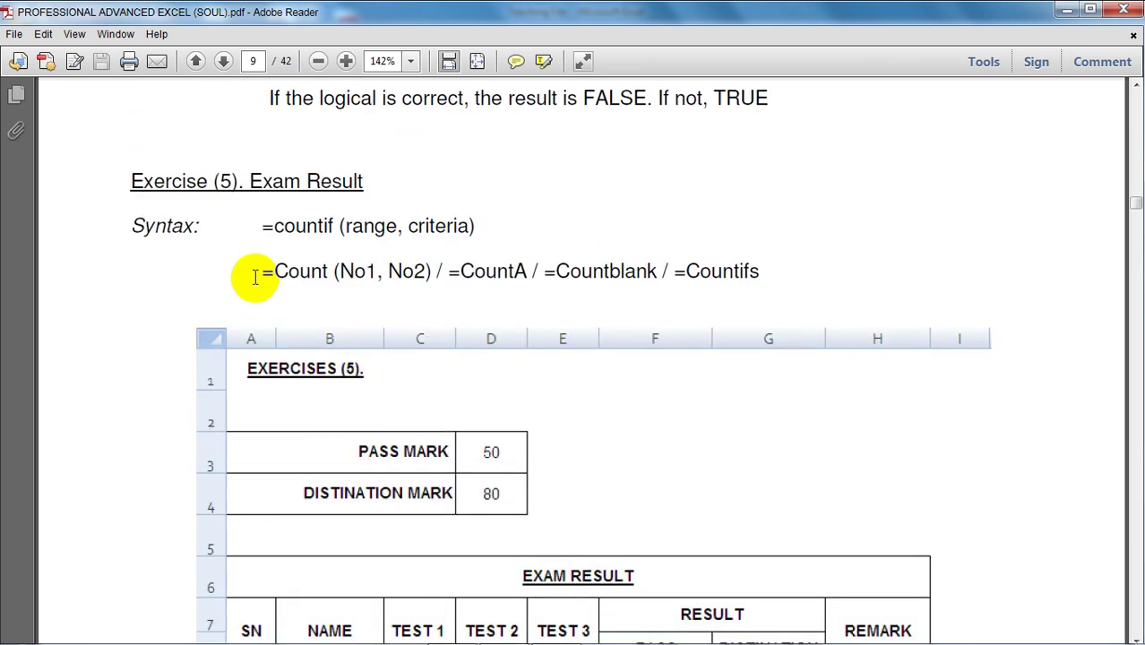
pyautogui.scroll(-2, 224, 192)
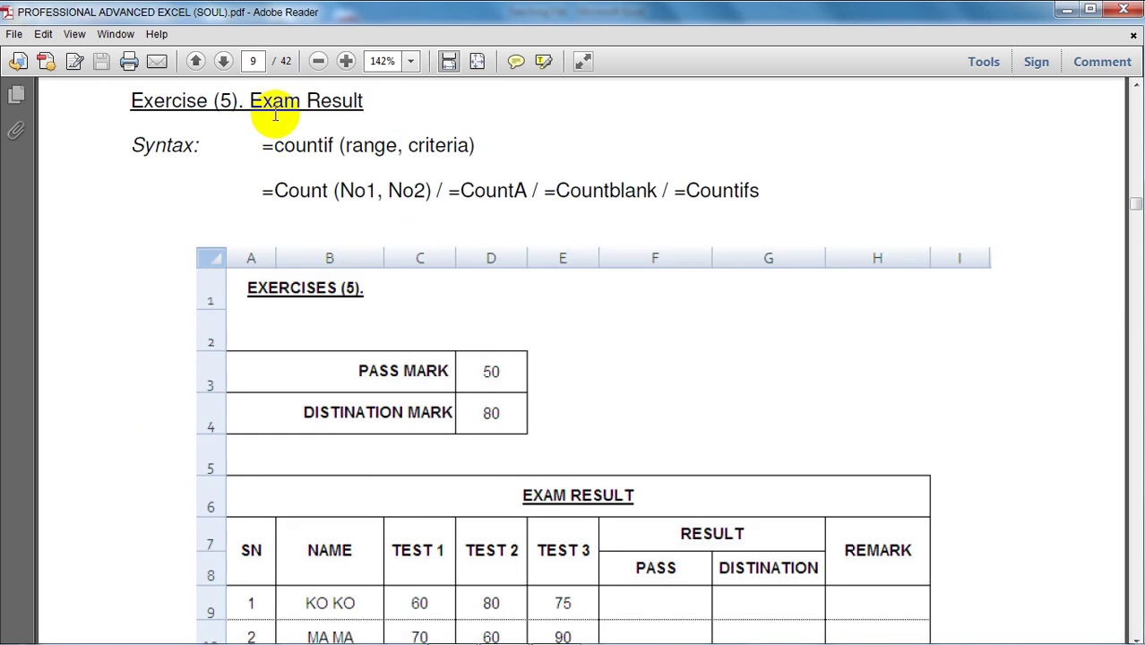
pyautogui.scroll(-1, 274, 111)
pyautogui.scroll(1, 296, 117)
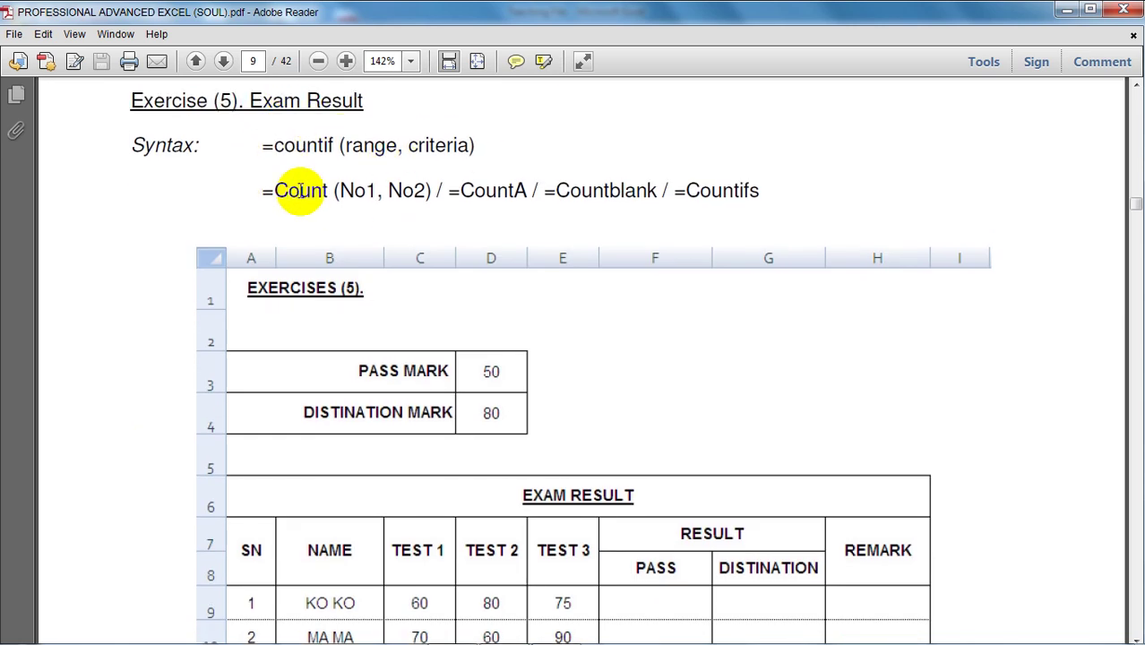
pyautogui.scroll(-6, 429, 170)
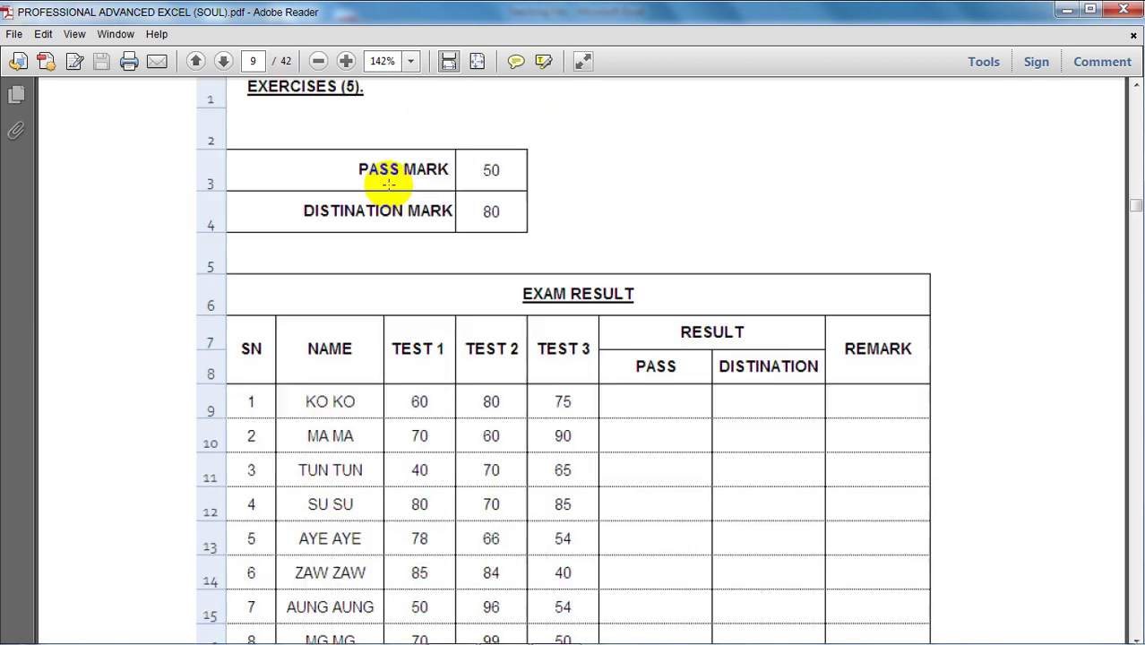
pyautogui.scroll(3, 395, 183)
pyautogui.scroll(-2, 389, 185)
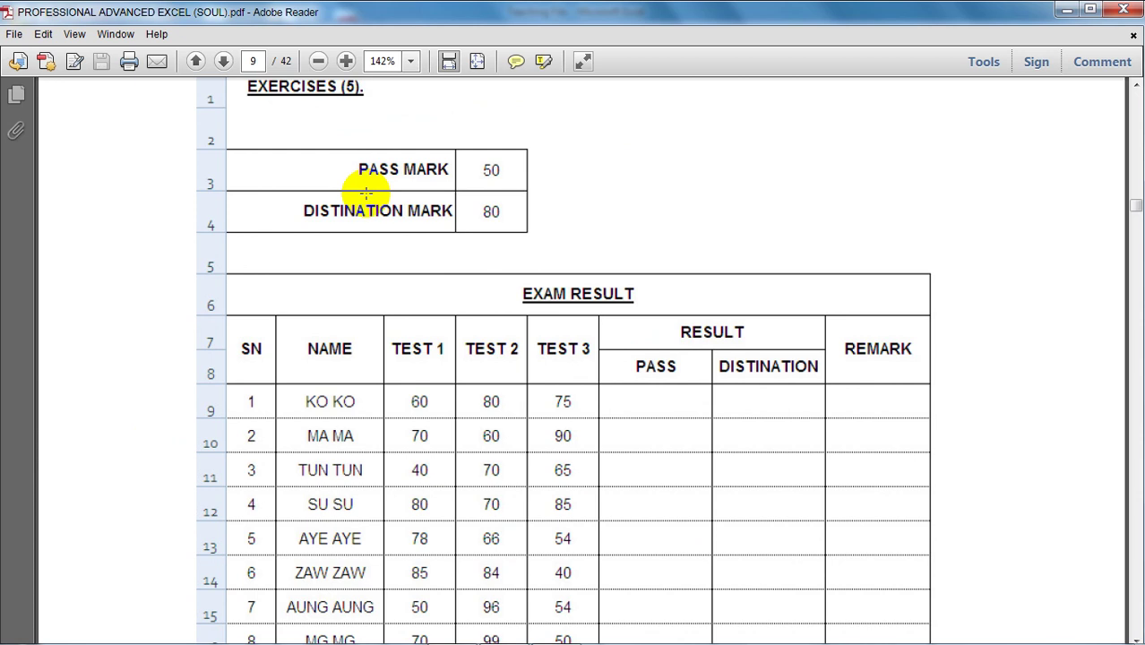
pyautogui.scroll(1, 376, 175)
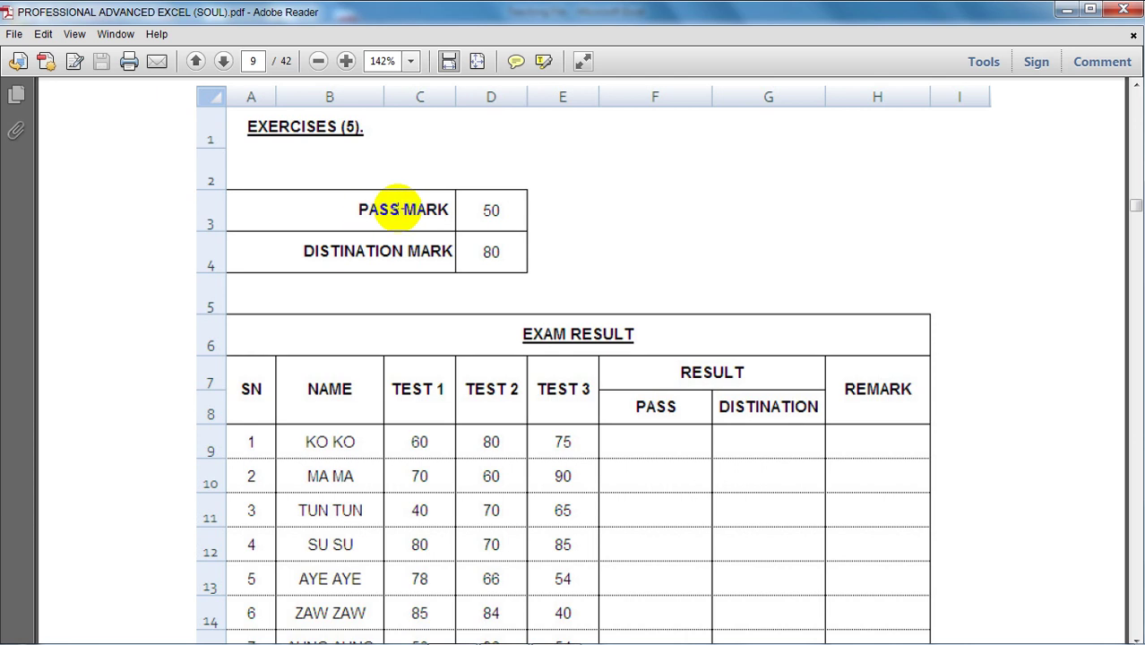
pyautogui.scroll(-4, 398, 215)
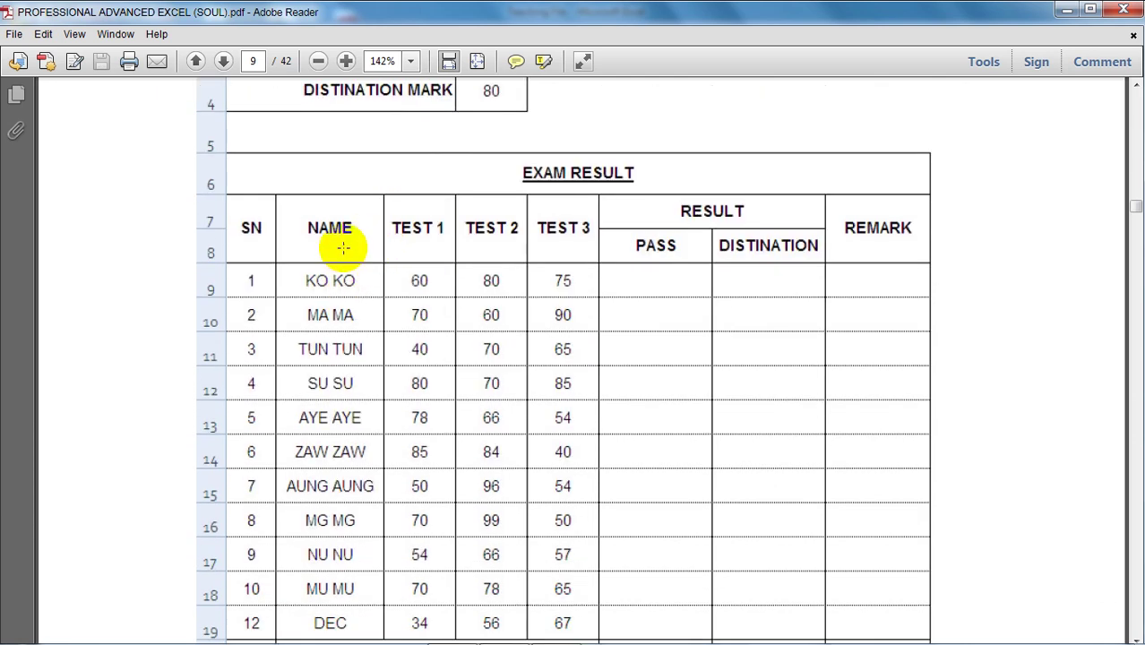
# Step: Examine the whole page and the EXAM RESULT table's test, PASS, DISTINATION and REMARK columns
pyautogui.click(476, 60)
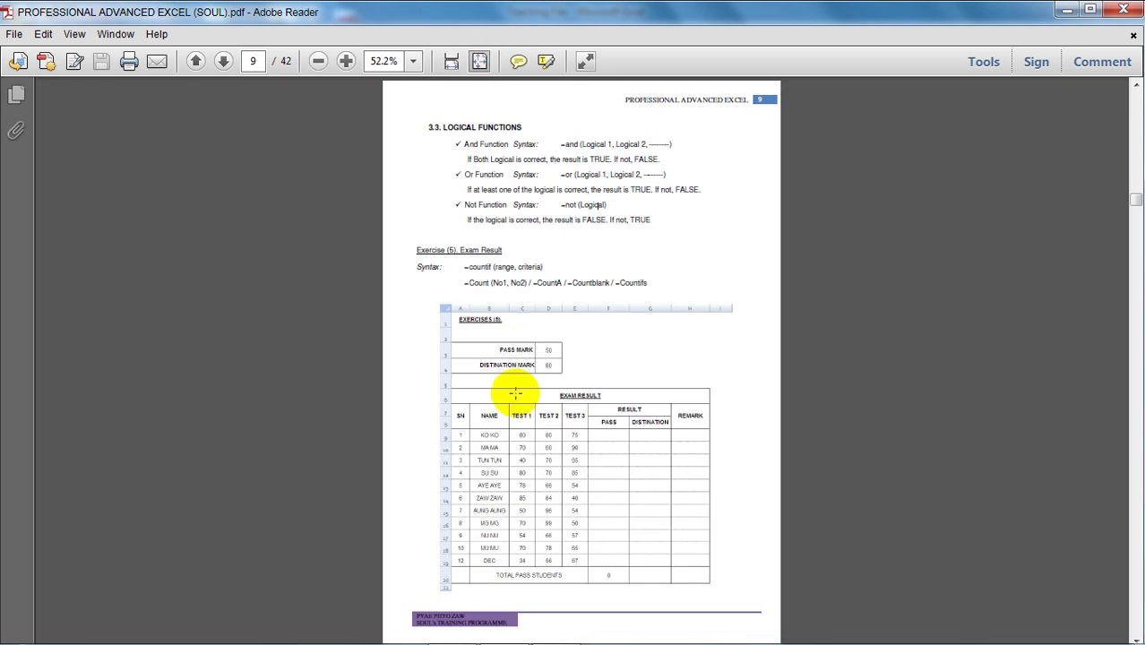
pyautogui.click(542, 513)
pyautogui.click(544, 513)
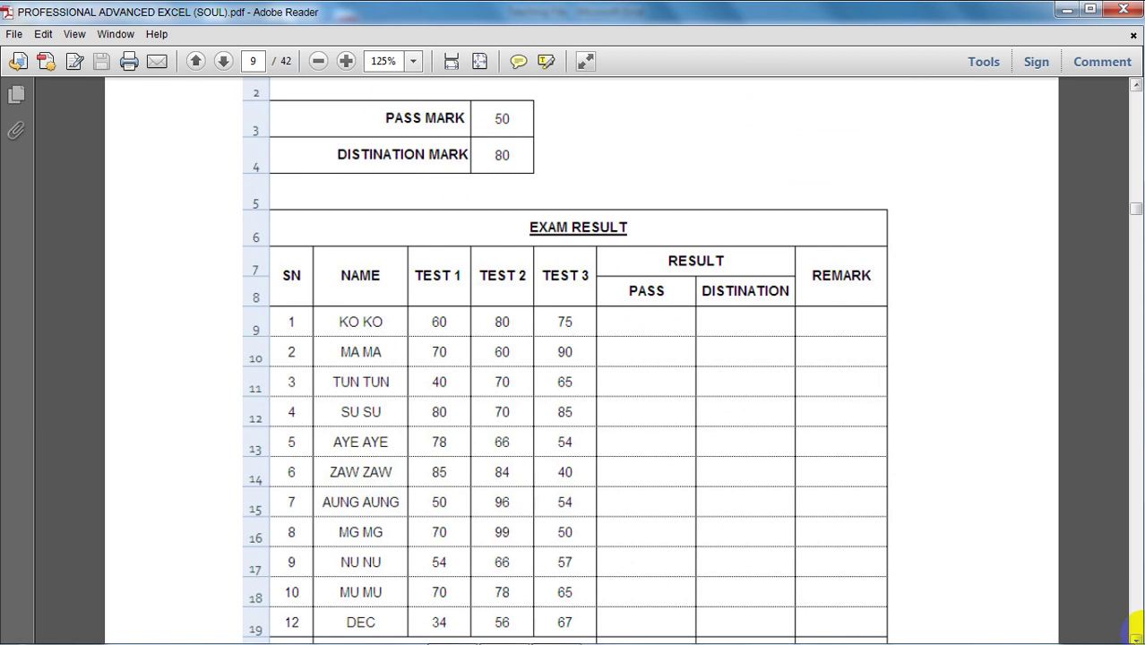
pyautogui.click(1135, 638)
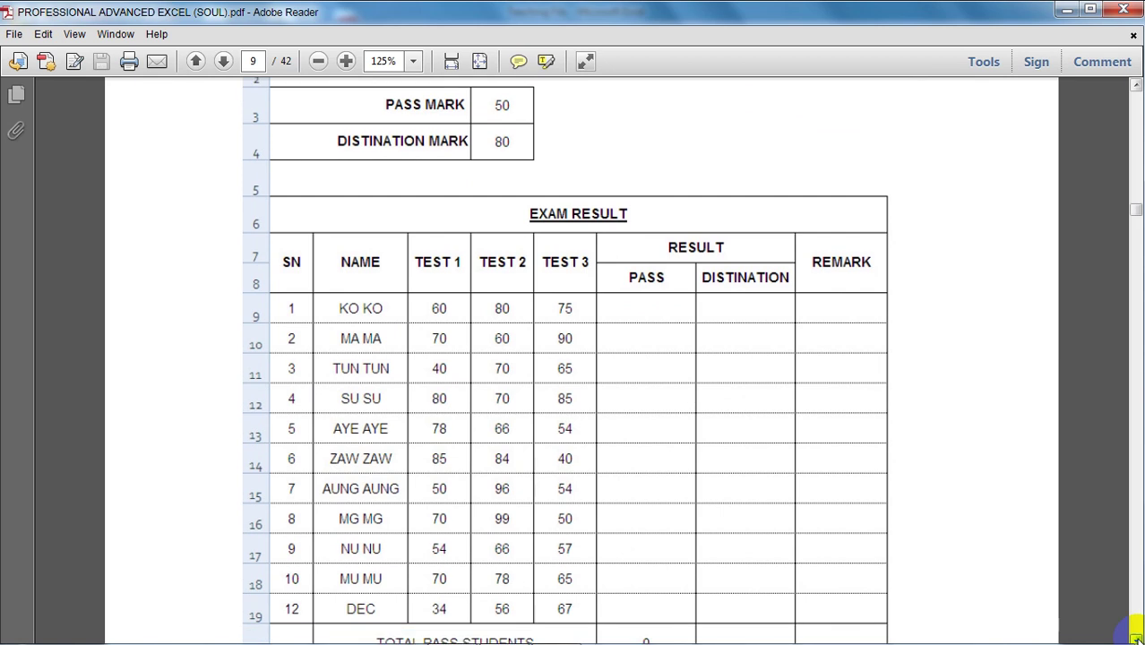
pyautogui.click(1135, 638)
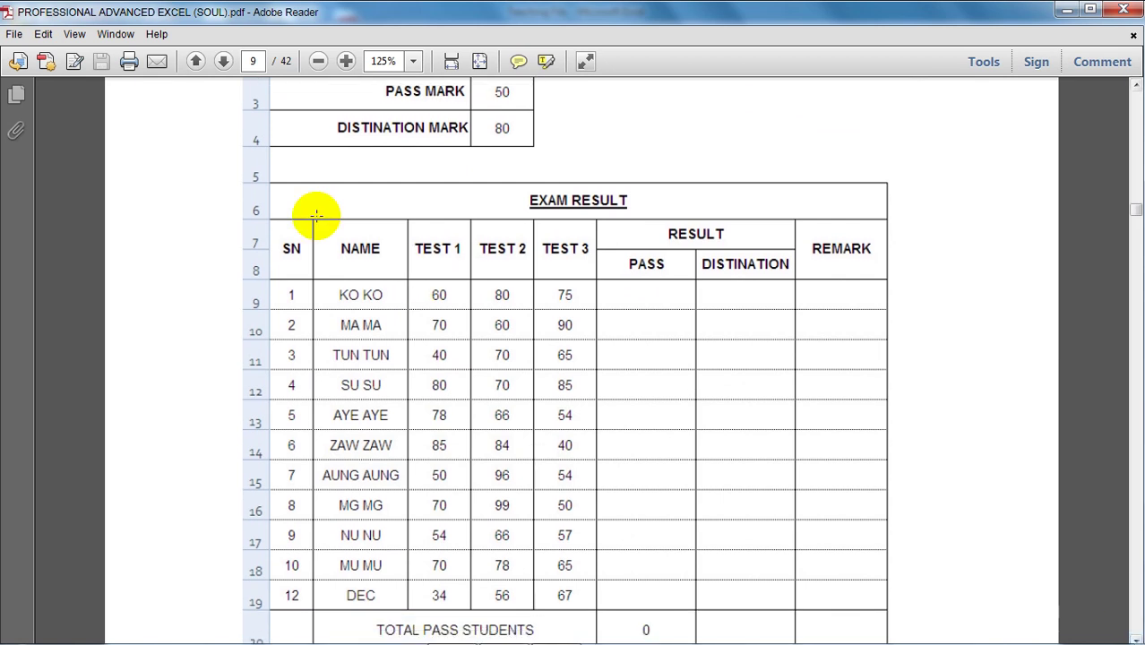
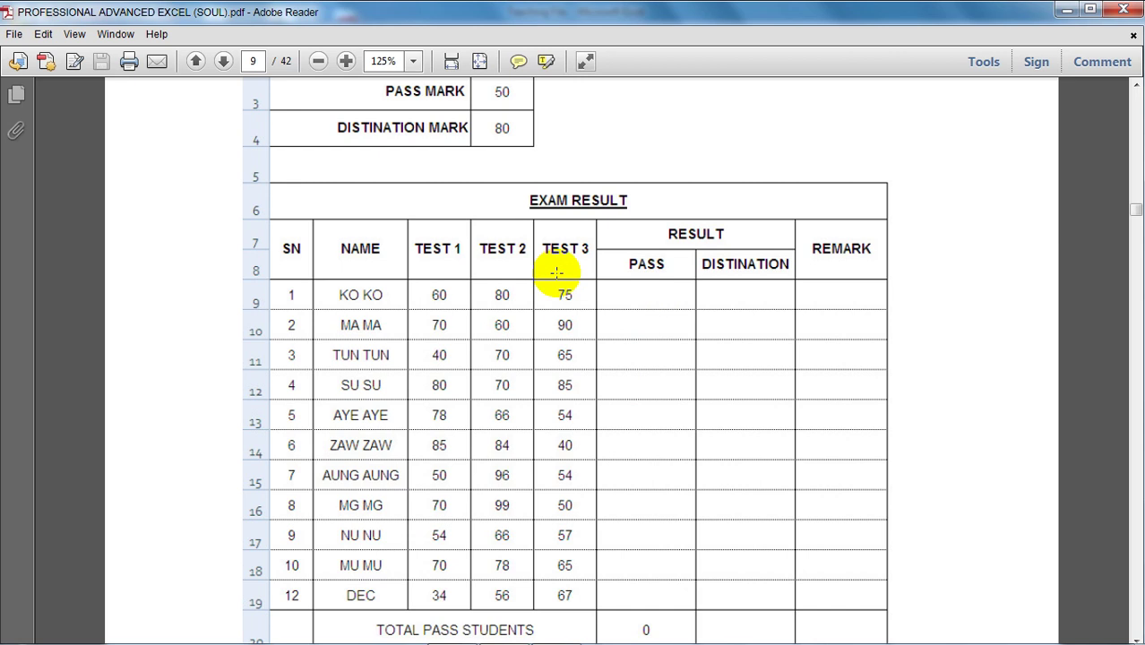
pyautogui.scroll(1, 559, 269)
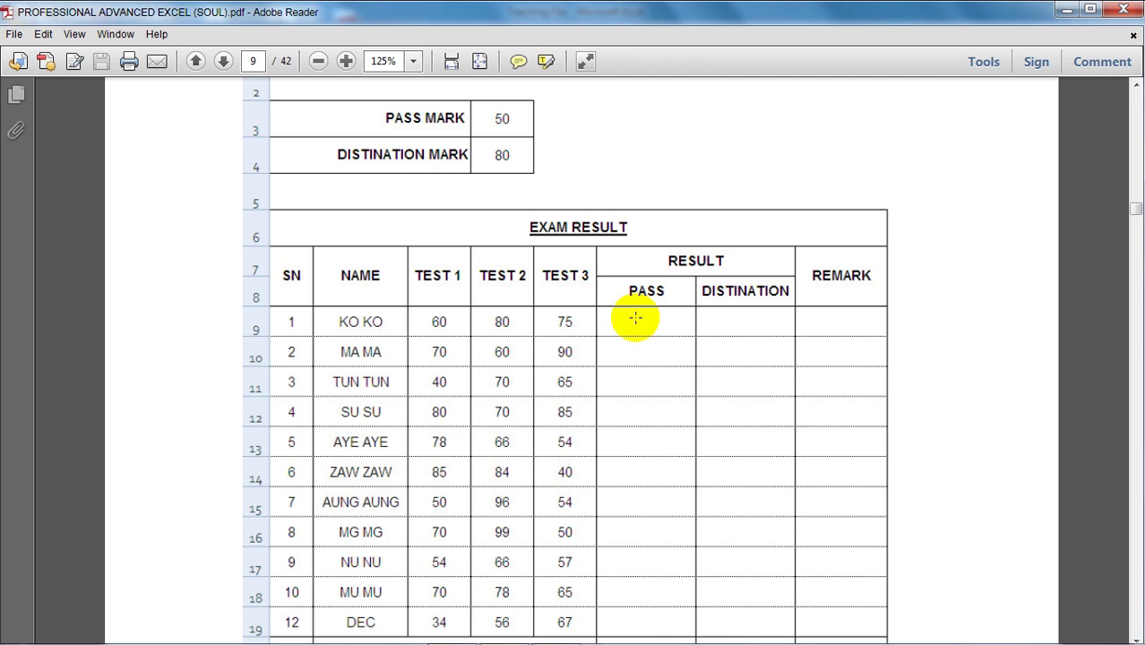
pyautogui.scroll(-1, 635, 316)
pyautogui.scroll(1, 631, 310)
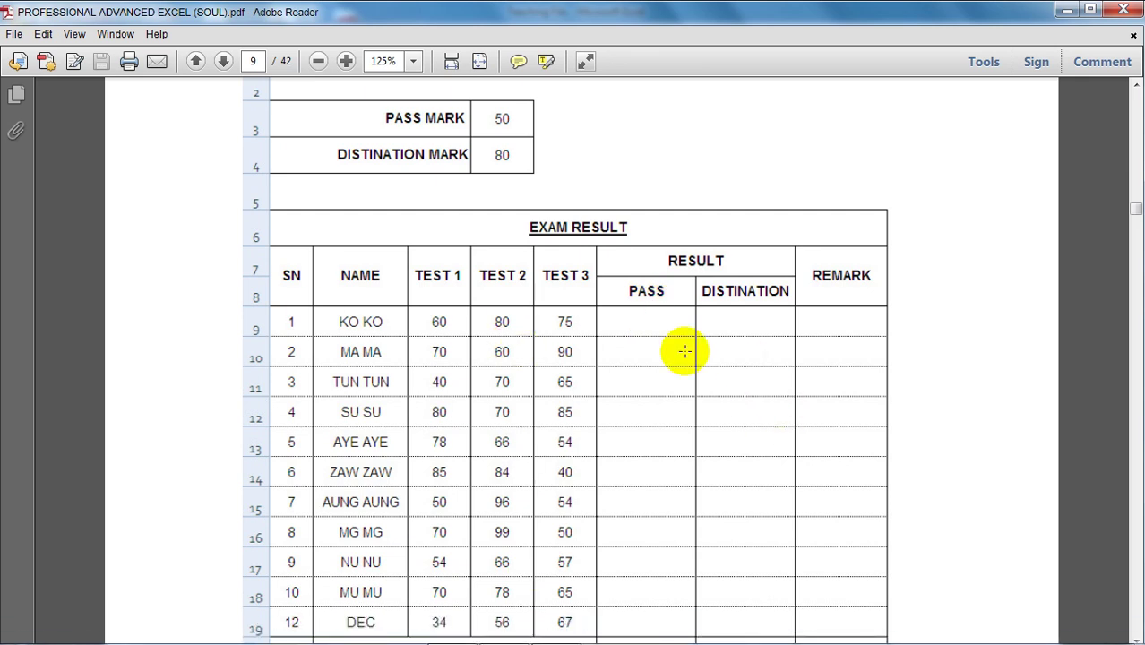
# Step: Switch to the Teaching File workbook in Excel and clear the PASS column results in F9:F19
pyautogui.click(454, 625)
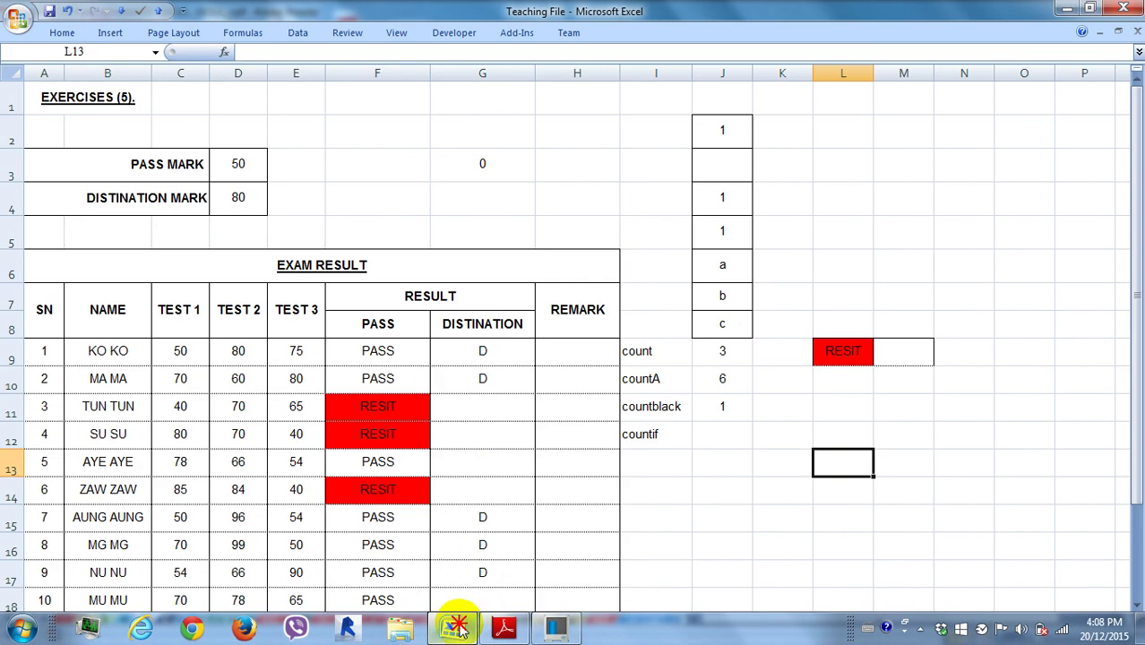
pyautogui.moveTo(405, 359); pyautogui.dragTo(383, 526)
pyautogui.press('Delete')
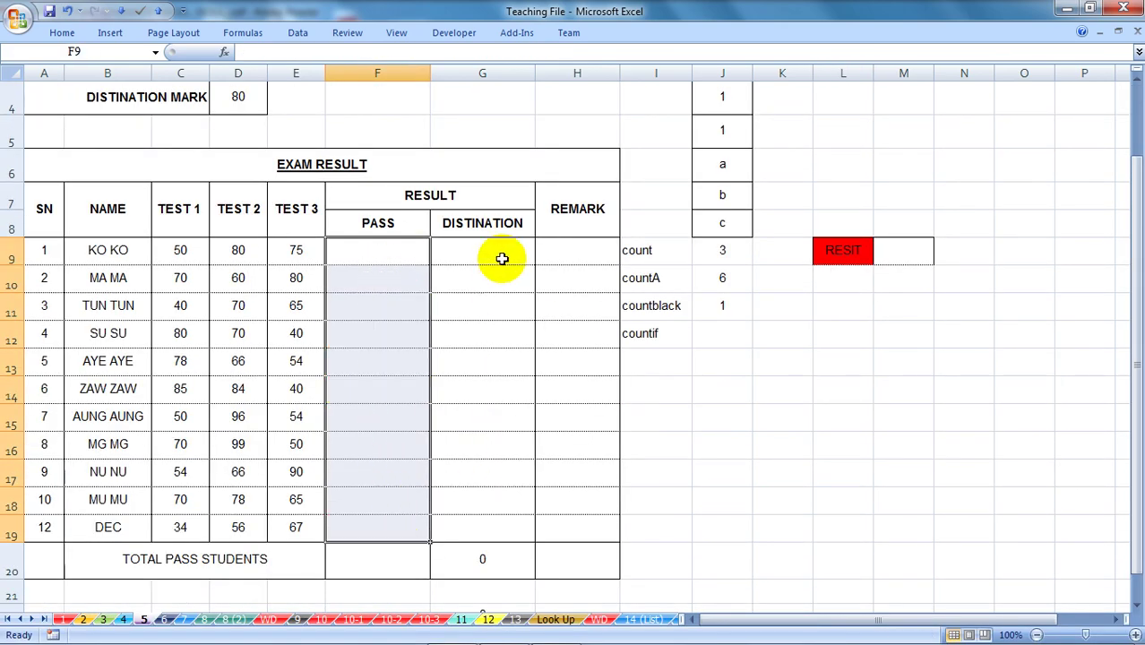
# Step: Clear the DISTINATION column results and its total in G9:G20
pyautogui.moveTo(504, 256); pyautogui.dragTo(506, 558)
pyautogui.press('Delete')
# Step: Start an IF formula with a nested AND in F9, whose first condition is C9>=$D$3, using an absolute pass mark reference
pyautogui.click(382, 257)
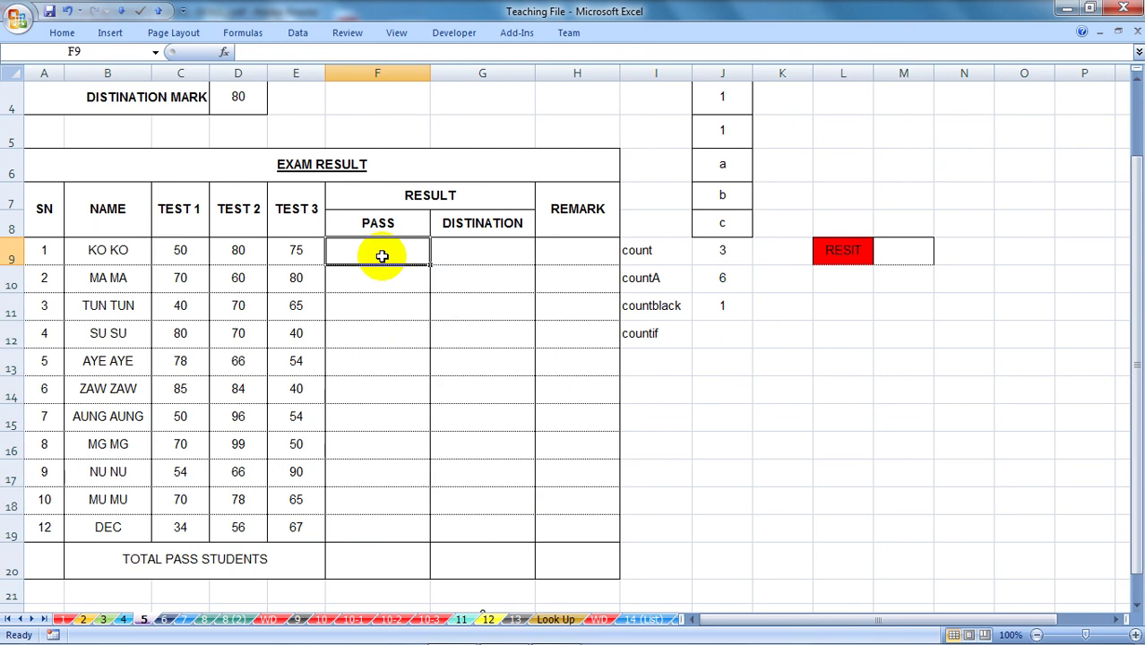
pyautogui.write('=if(')
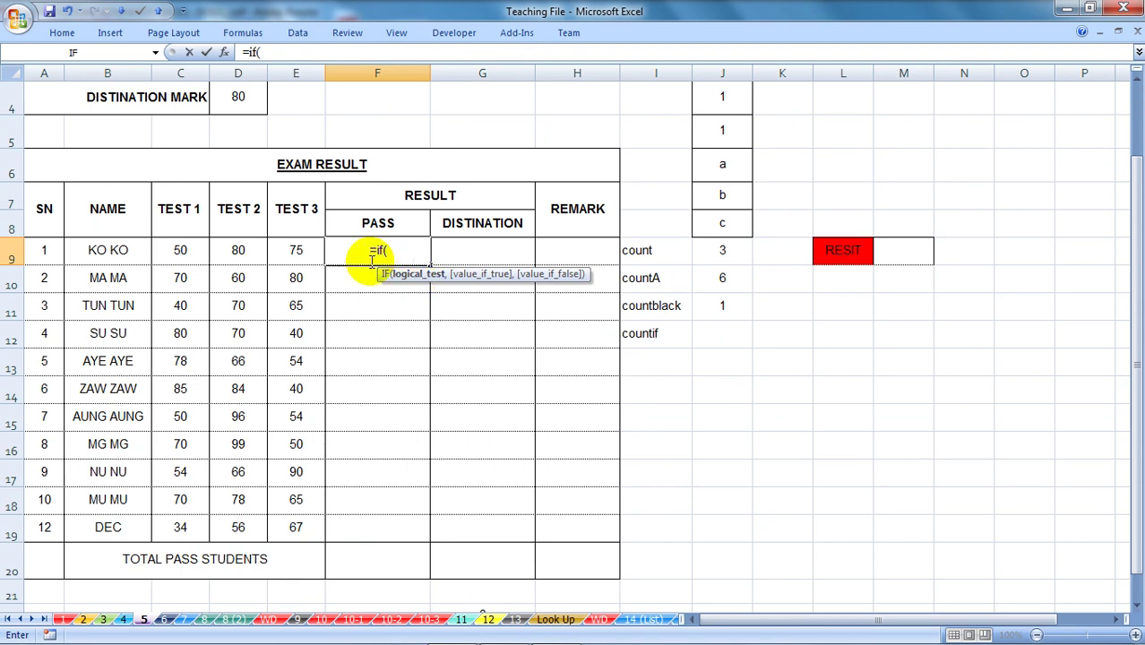
pyautogui.write('and(')
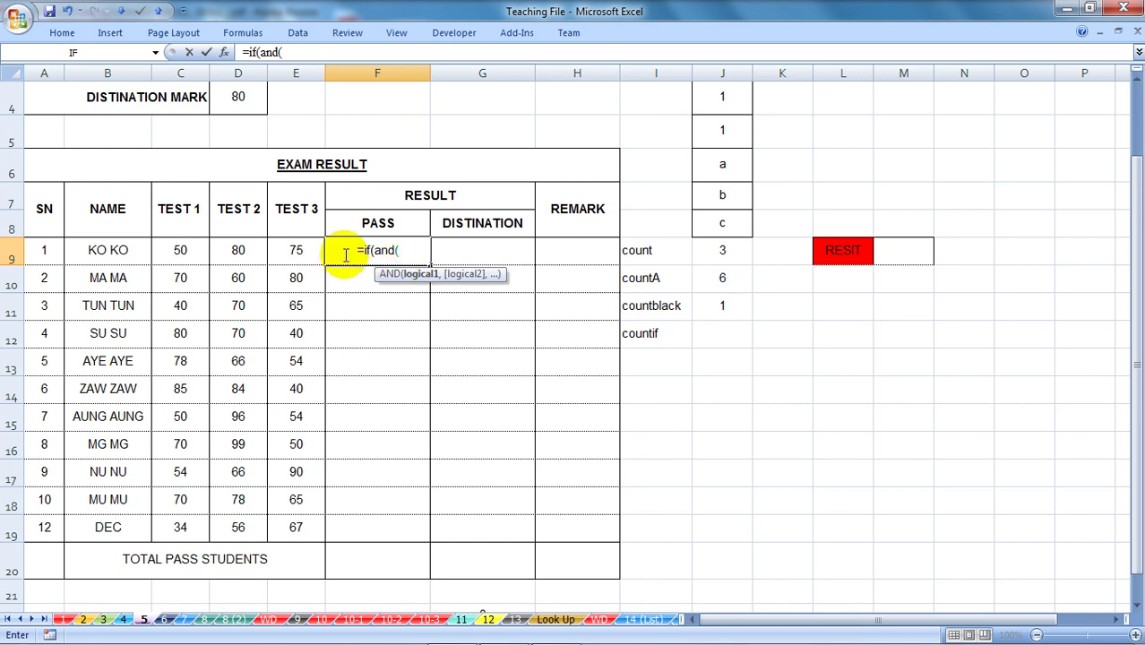
pyautogui.scroll(1, 324, 269)
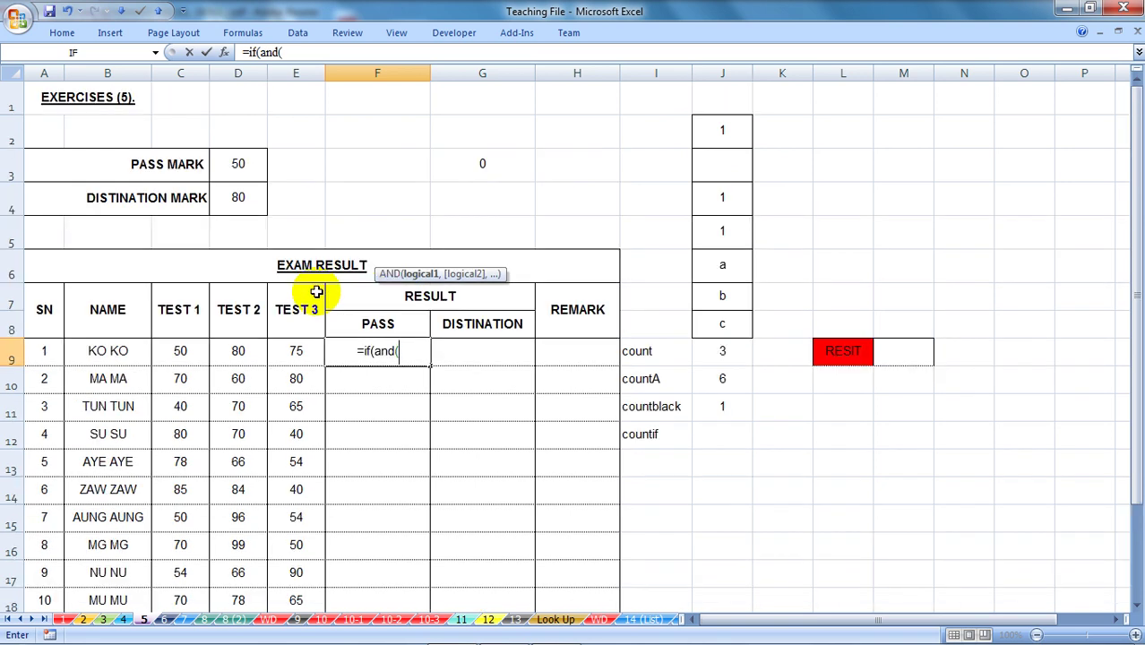
pyautogui.click(188, 352)
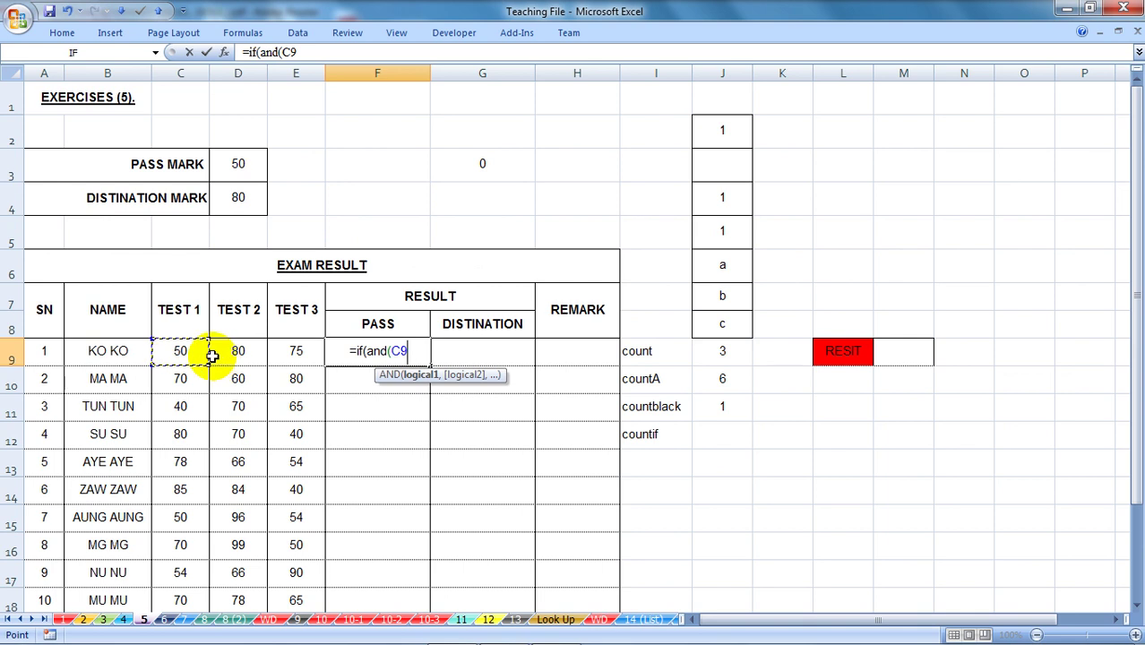
pyautogui.write('>')
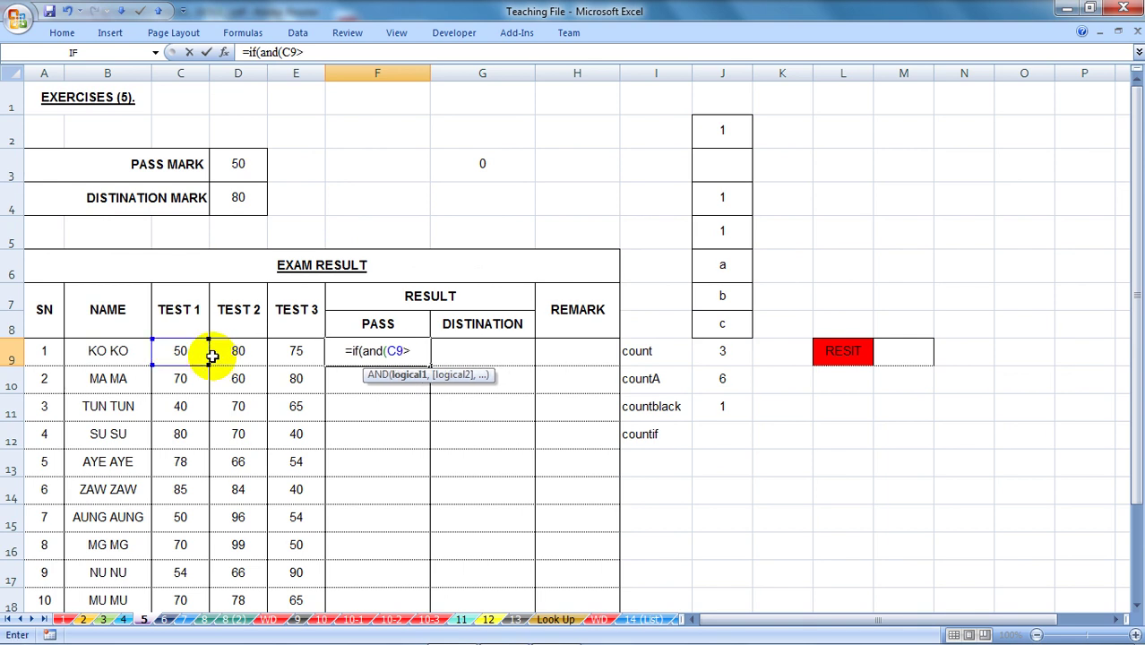
pyautogui.write('=')
pyautogui.click(244, 169)
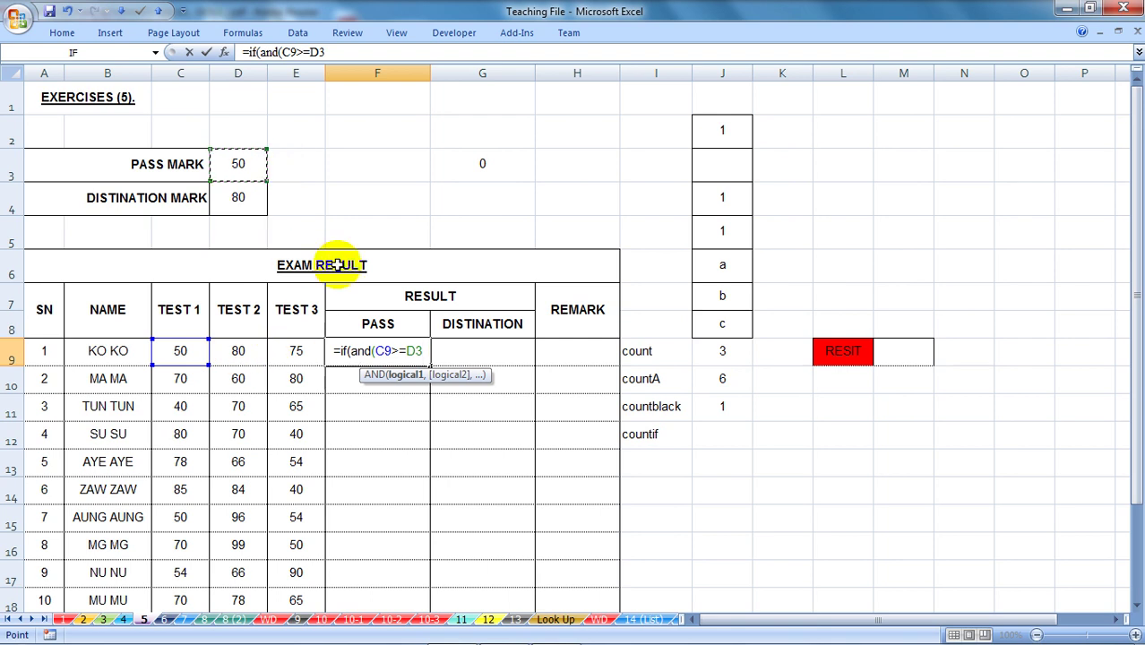
pyautogui.press('F4')
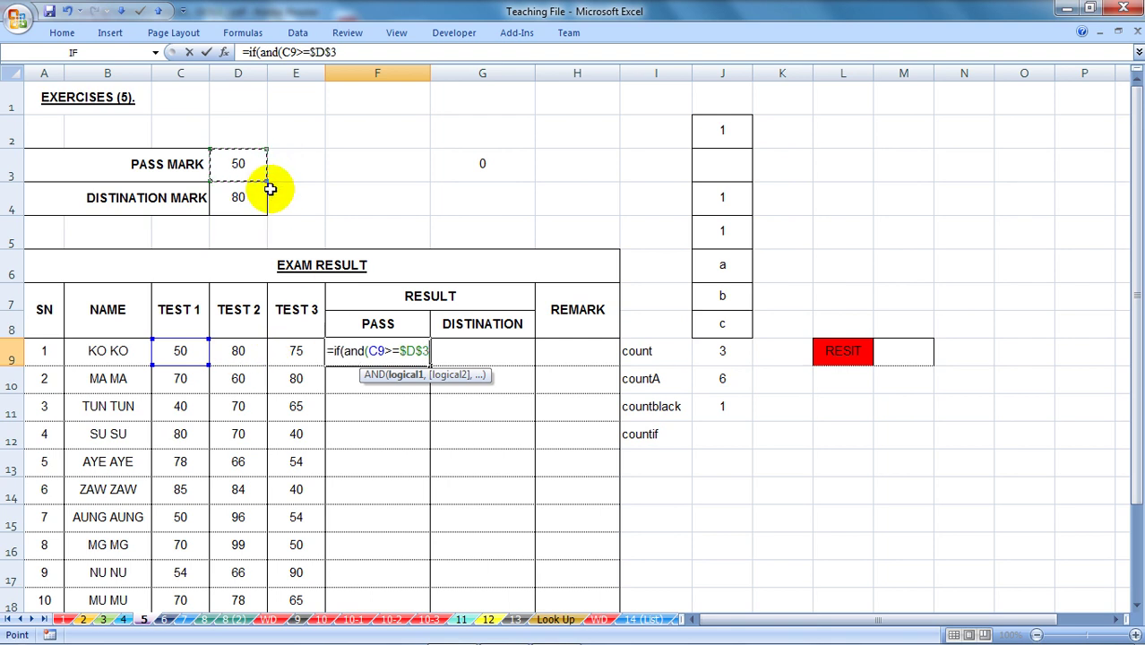
pyautogui.write(',')
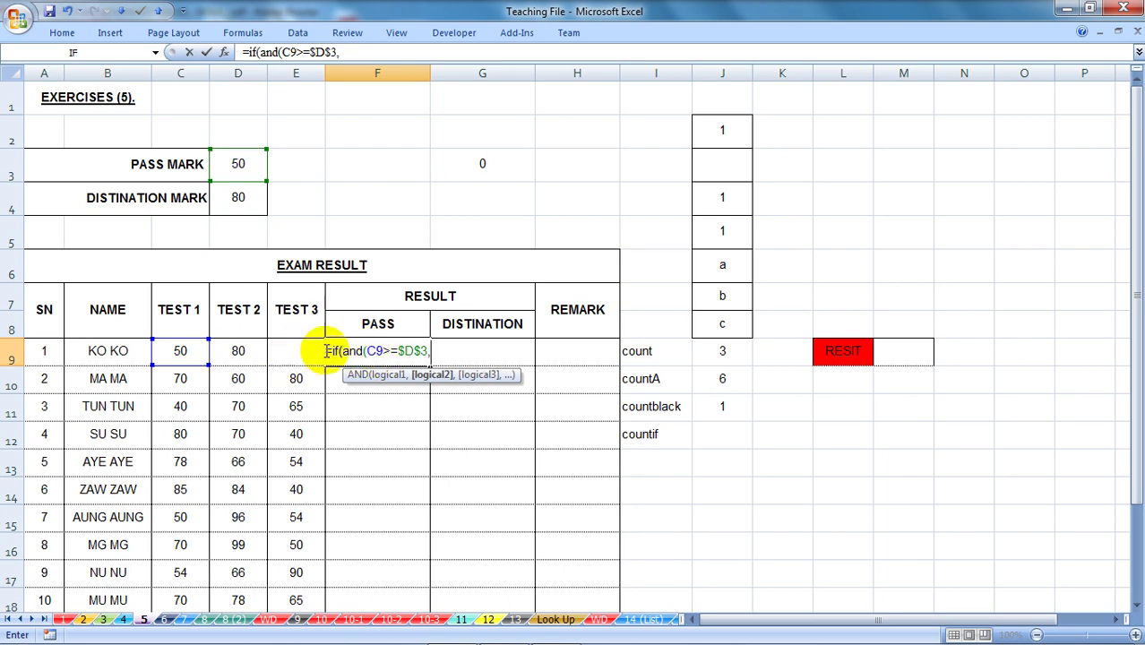
pyautogui.moveTo(435, 350); pyautogui.dragTo(323, 355)
pyautogui.press('BackSpace')
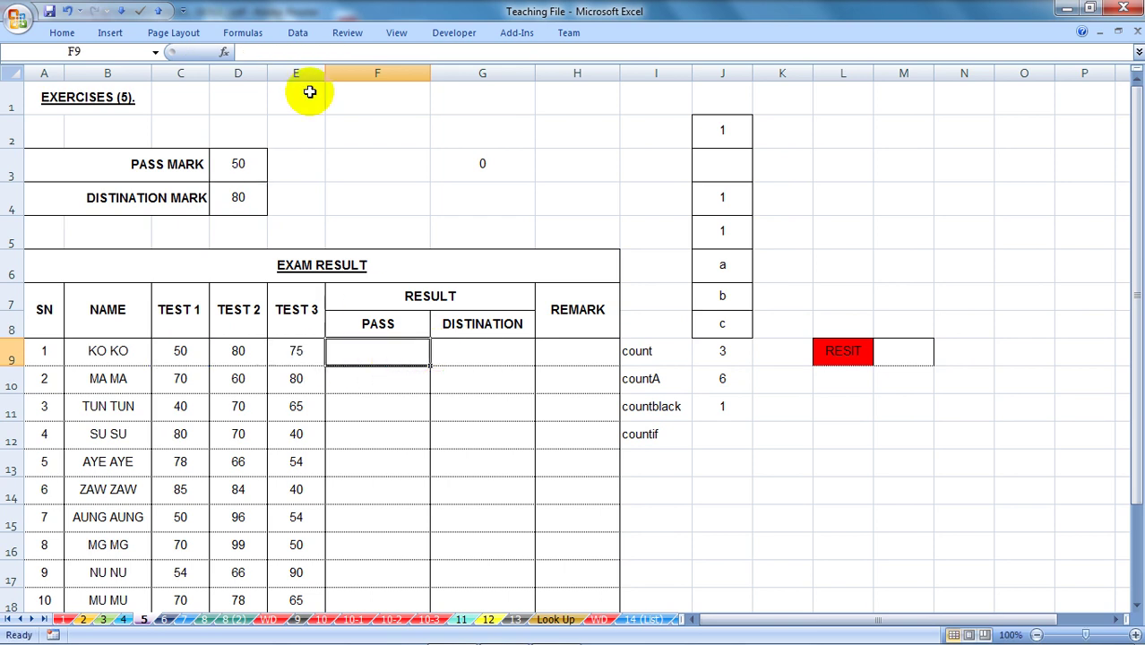
pyautogui.hotkey('ctrl', 'z')
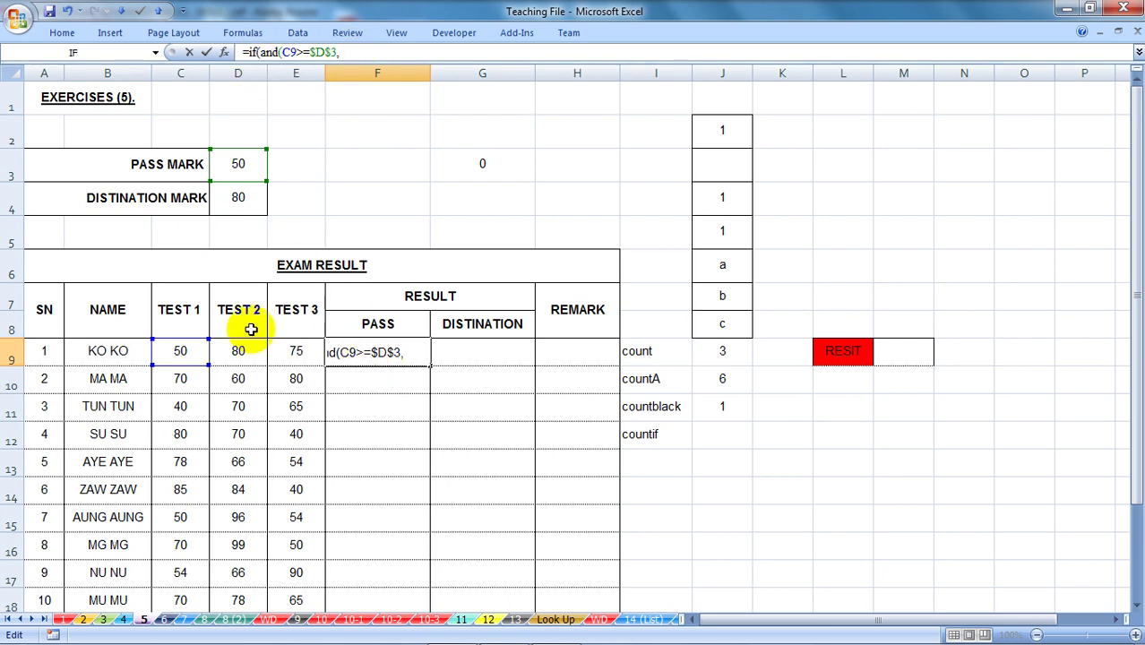
# Step: Add the TEST 2 and TEST 3 conditions D9>=$D$3 and E9>=$D$3 to the AND function in F9 and close it
pyautogui.click(250, 362)
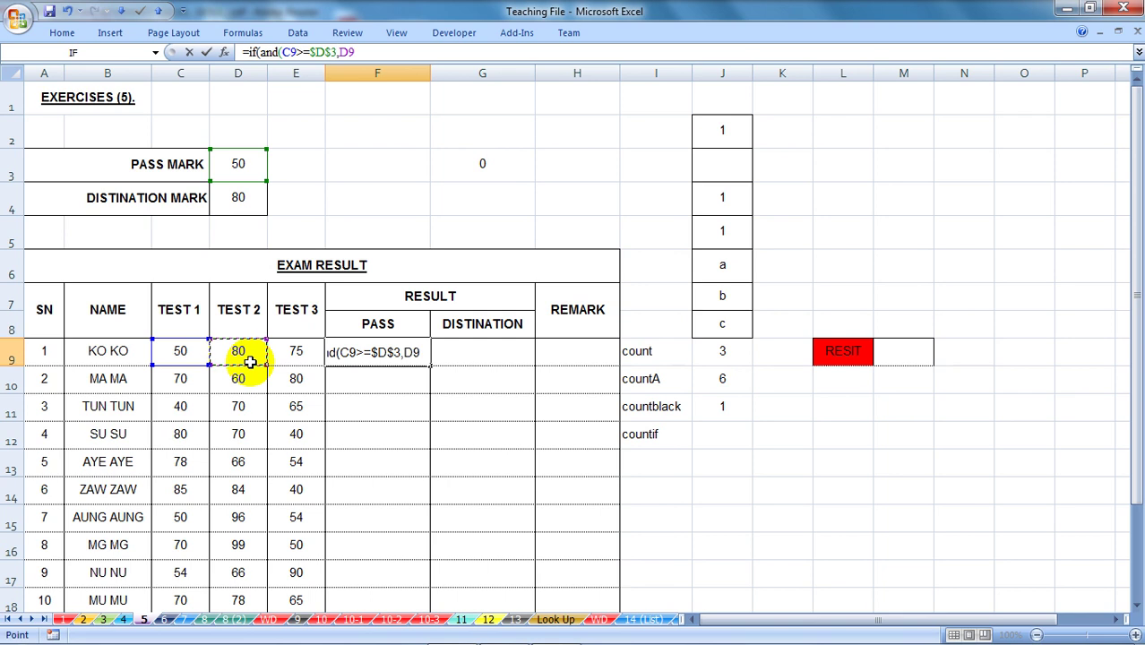
pyautogui.write('>=')
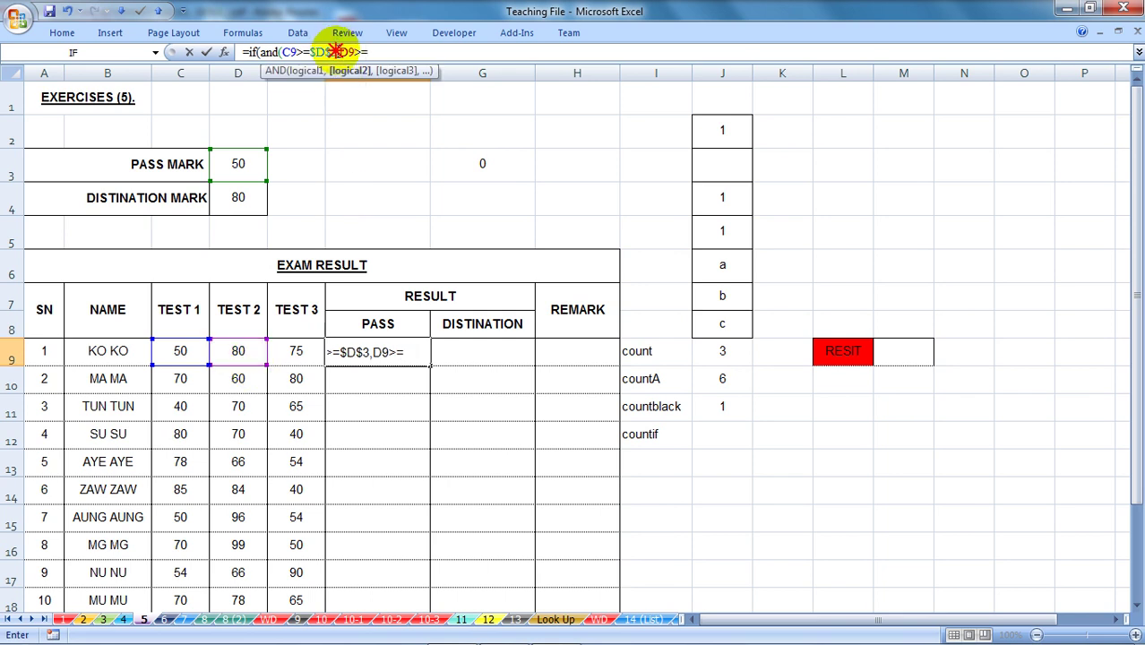
pyautogui.moveTo(337, 51); pyautogui.dragTo(306, 51)
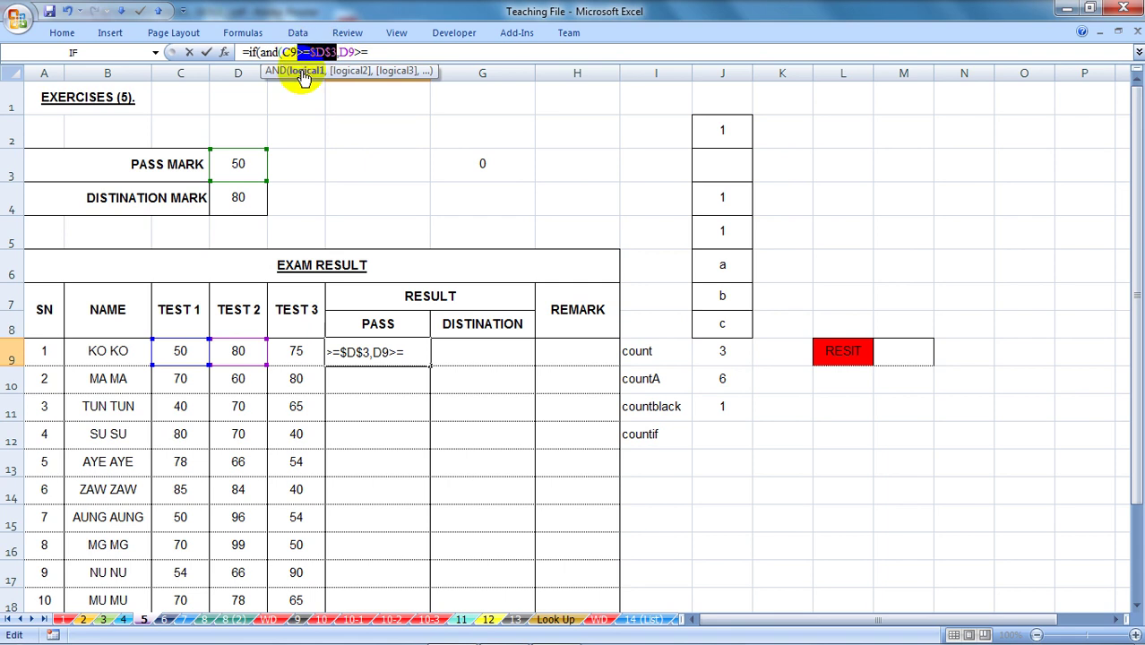
pyautogui.click(378, 51)
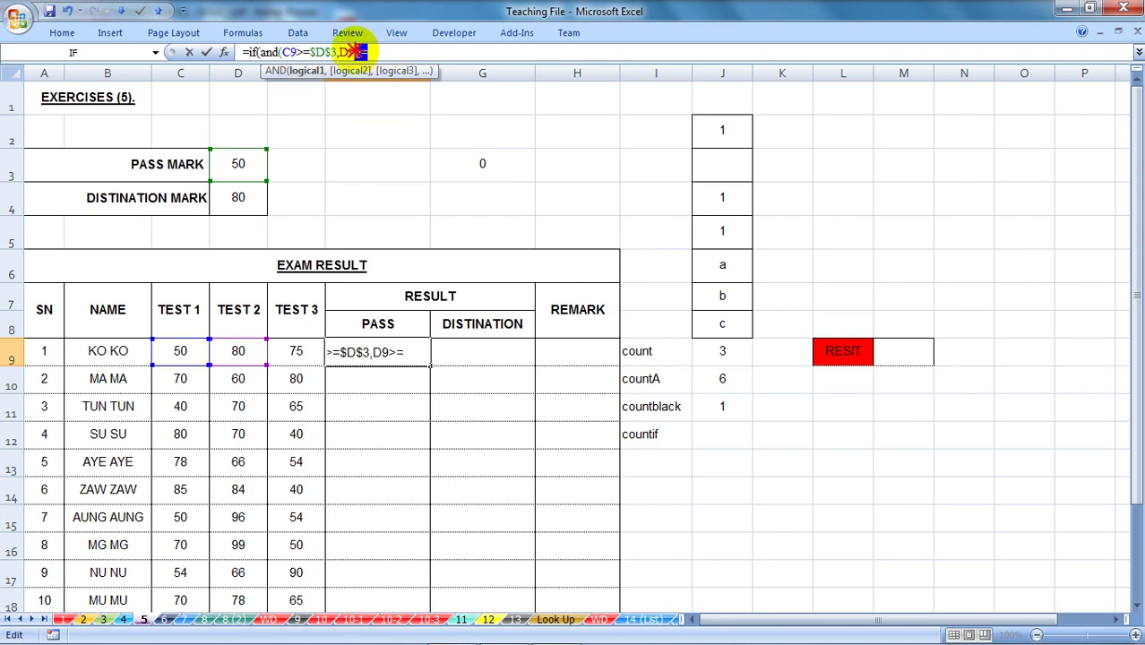
pyautogui.hotkey('ctrl', 'v')
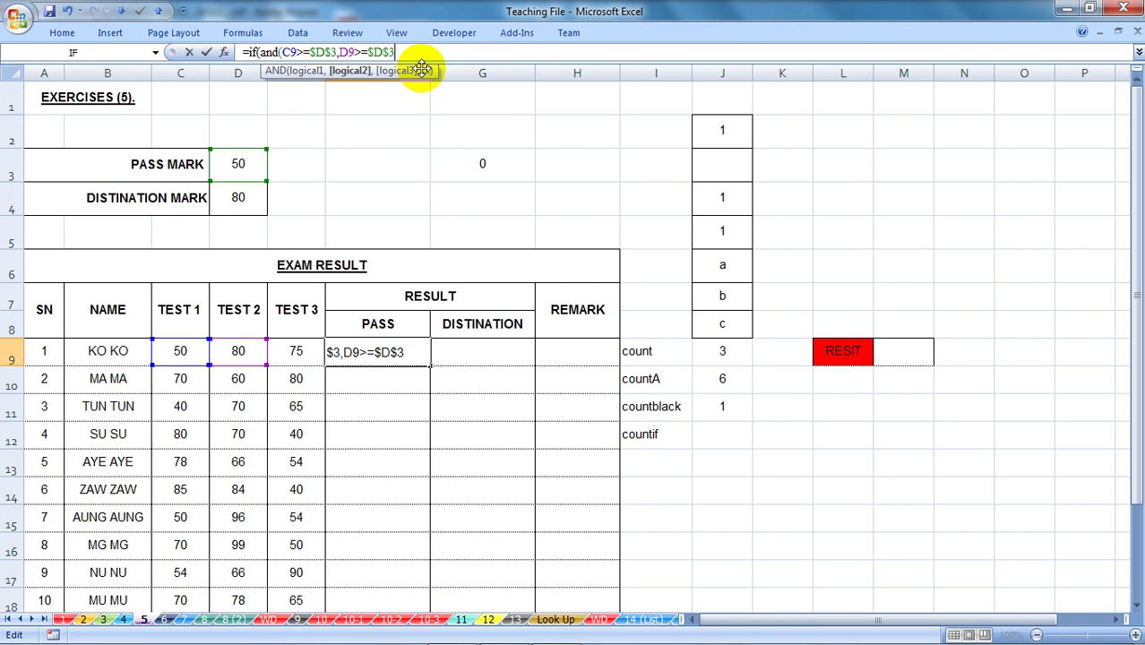
pyautogui.write(',')
pyautogui.click(302, 351)
pyautogui.write('>=')
pyautogui.hotkey('ctrl', 'v')
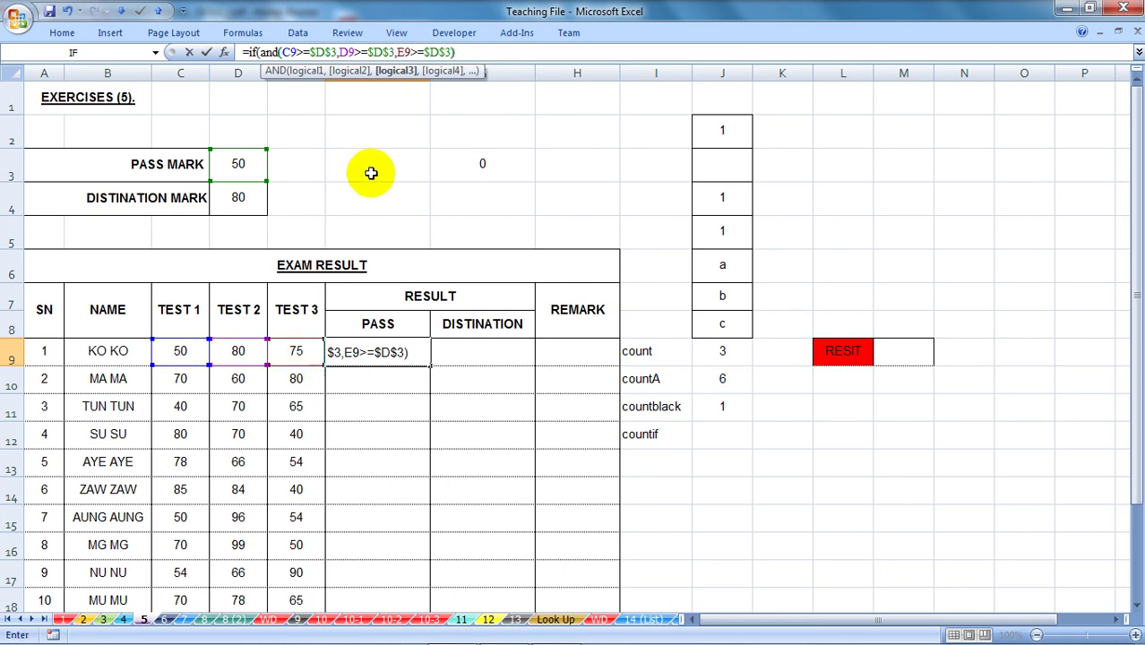
# Step: Complete the F9 formula so it returns "Pass" when true and "Resit" when false, and enter it
pyautogui.click(250, 52)
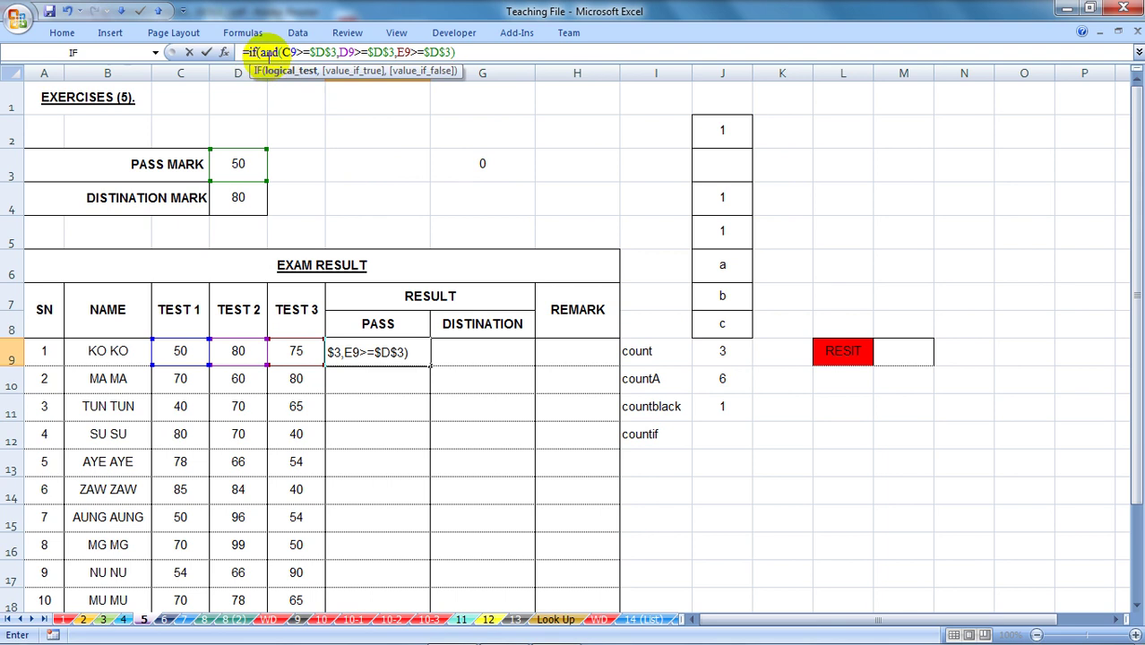
pyautogui.click(459, 52)
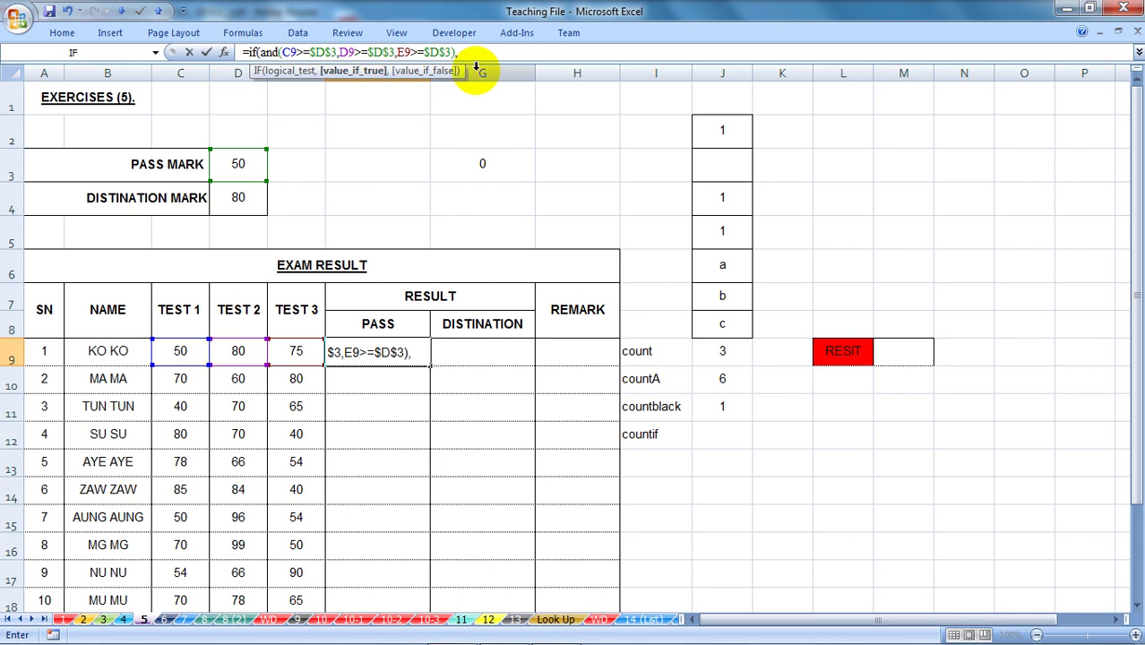
pyautogui.write('"Pass"')
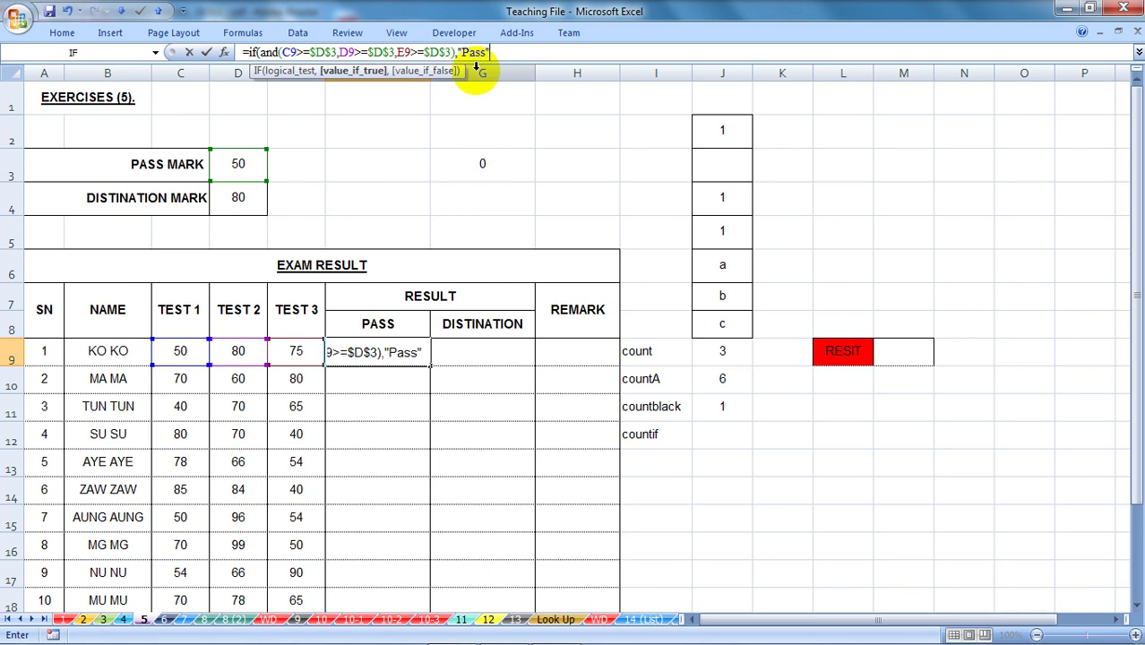
pyautogui.write(',"Resit')
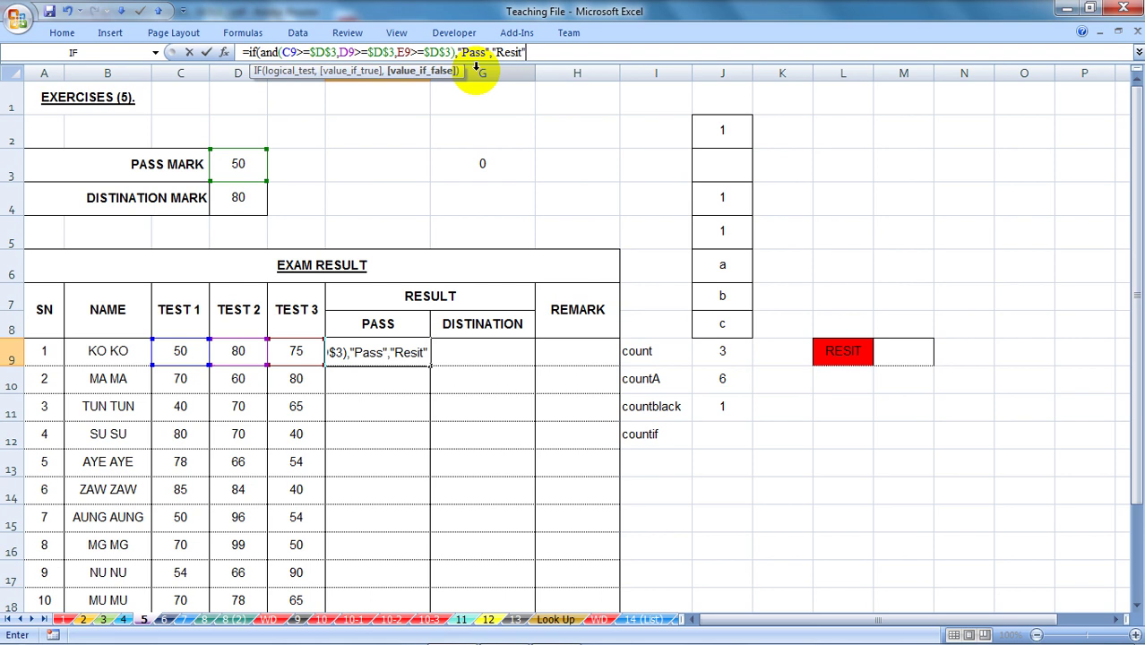
pyautogui.write('")')
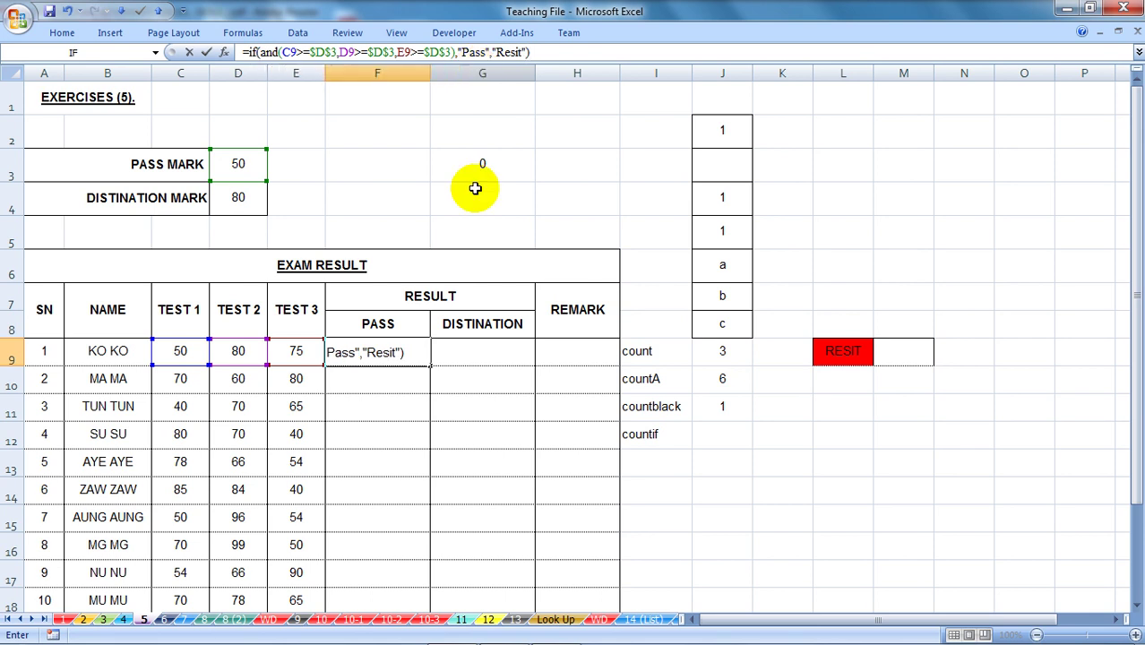
pyautogui.press('Return')
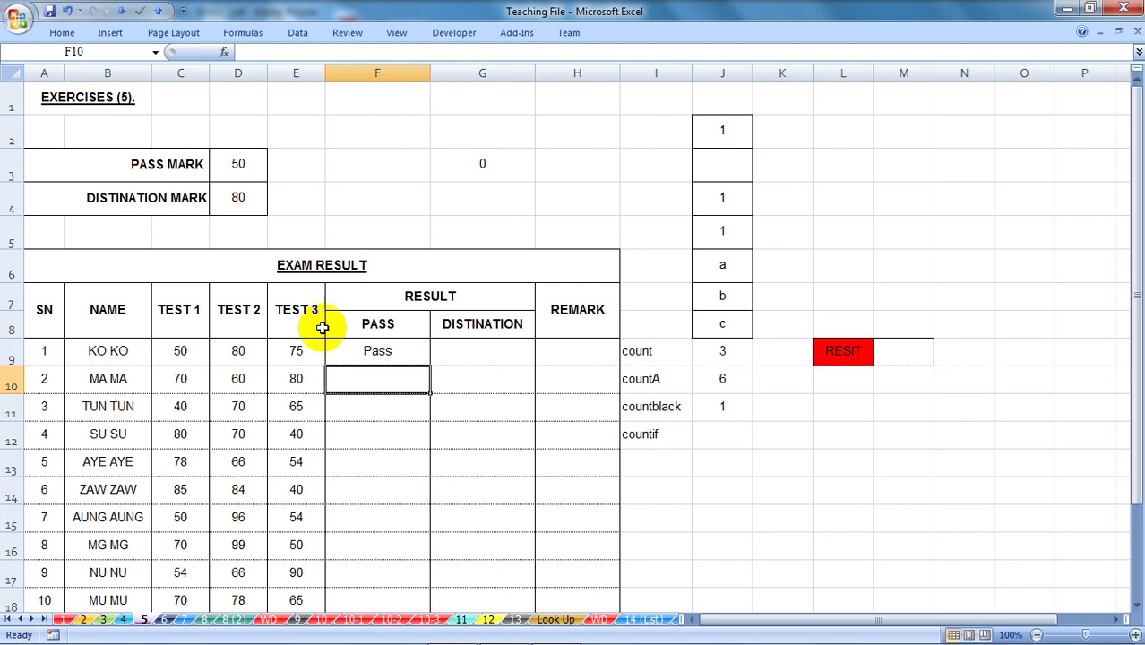
# Step: Copy the F9 formula down the PASS column to F19, filling without formatting
pyautogui.scroll(-1, 322, 323)
pyautogui.click(392, 252)
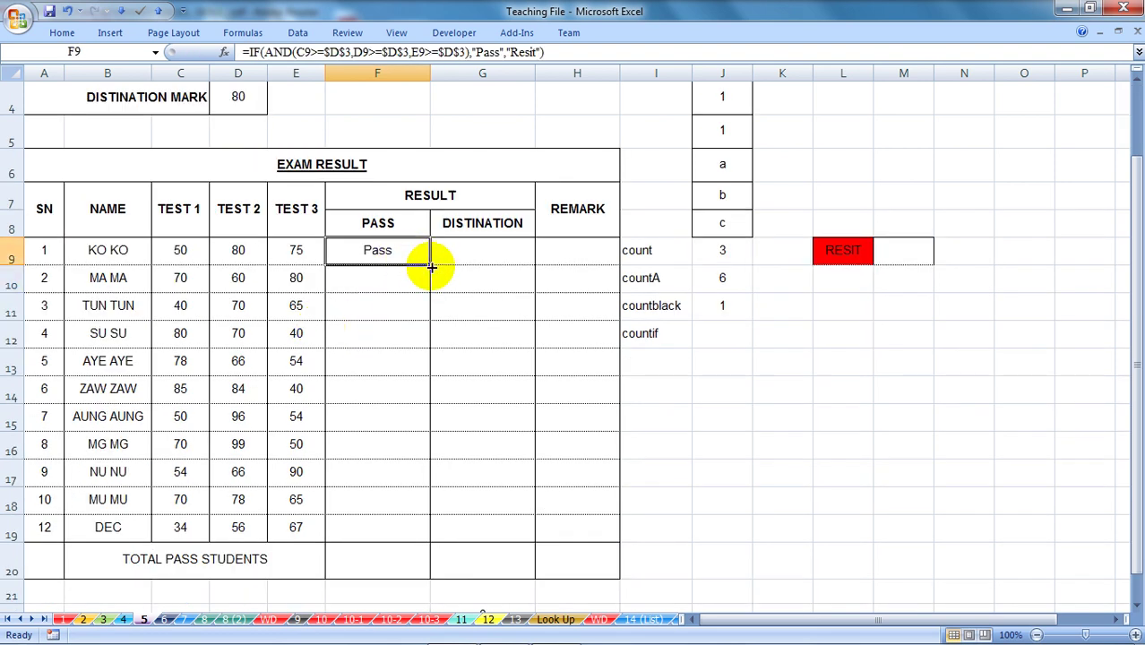
pyautogui.scroll(1, 201, 334)
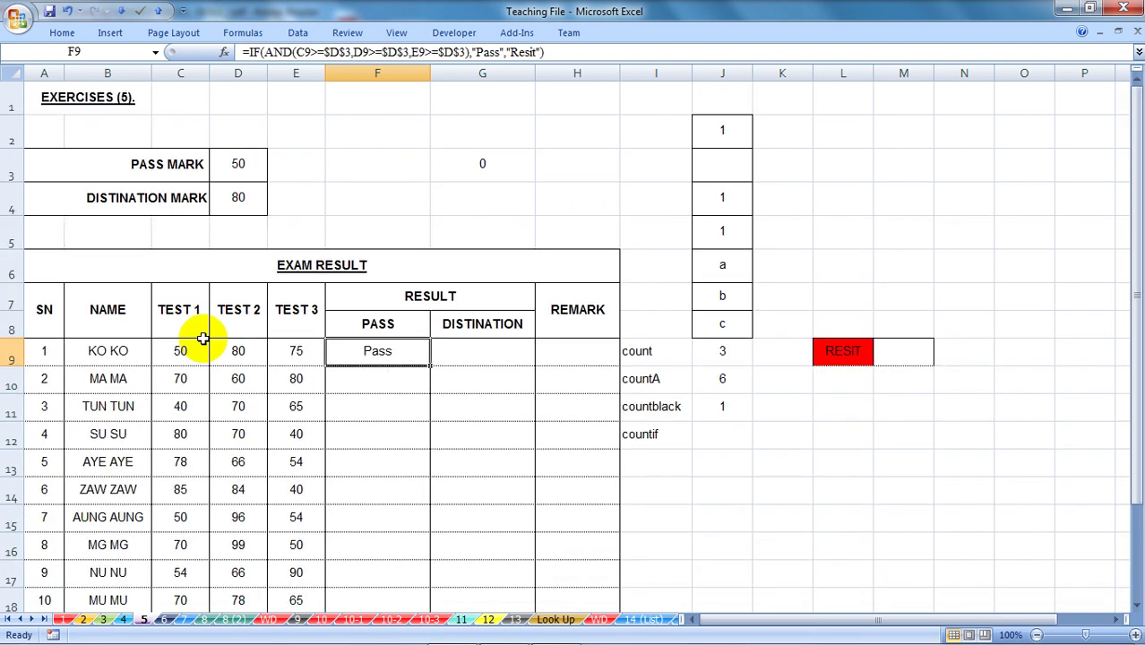
pyautogui.scroll(-1, 402, 348)
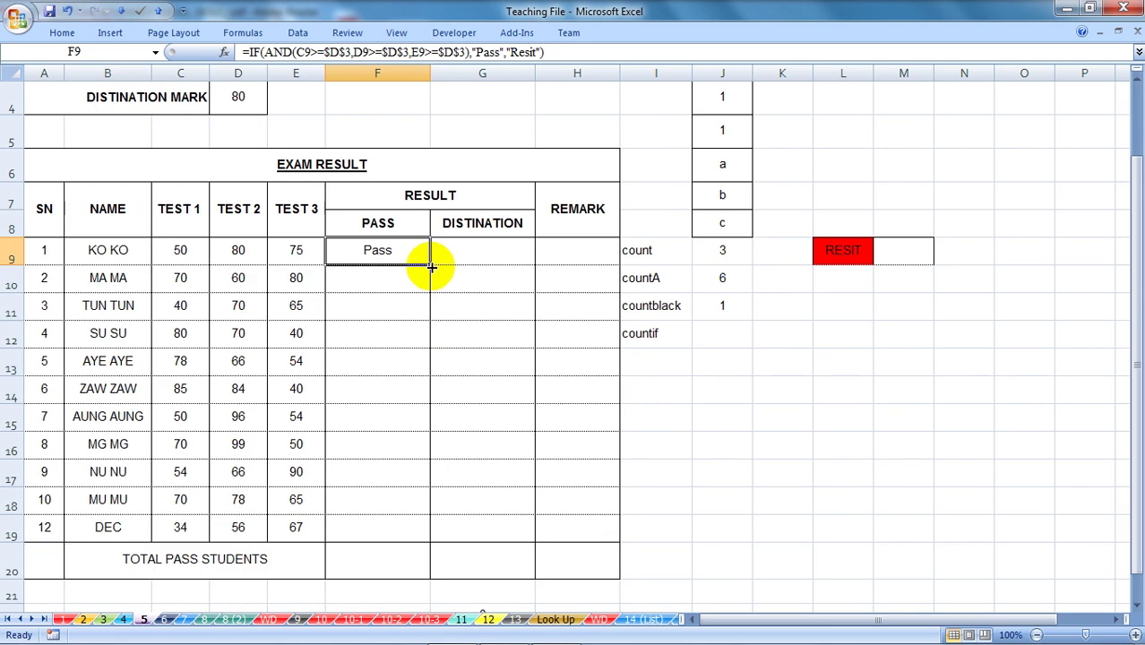
pyautogui.moveTo(431, 266); pyautogui.dragTo(409, 543)
pyautogui.scroll(-1, 422, 534)
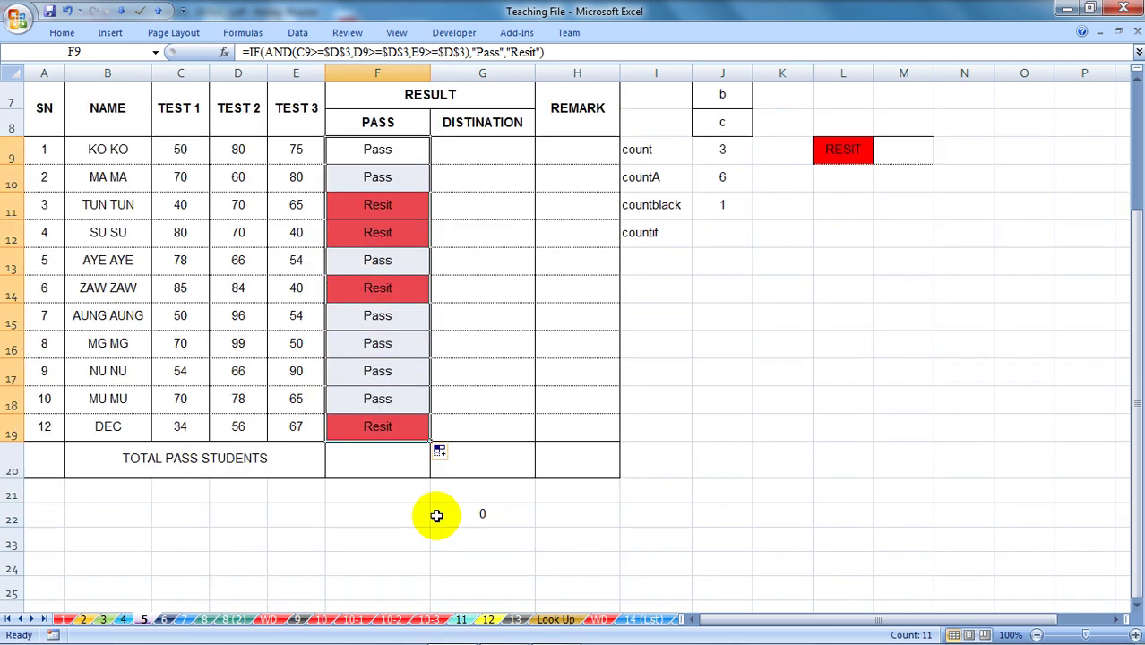
pyautogui.click(440, 452)
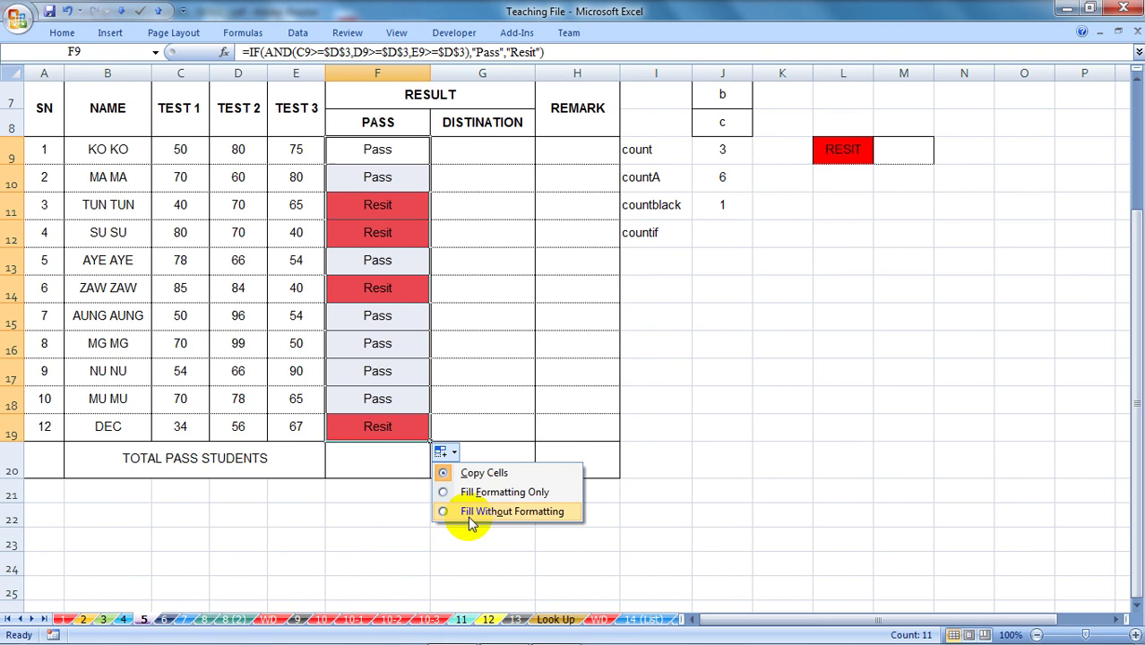
pyautogui.click(512, 512)
pyautogui.click(668, 439)
pyautogui.scroll(1, 379, 223)
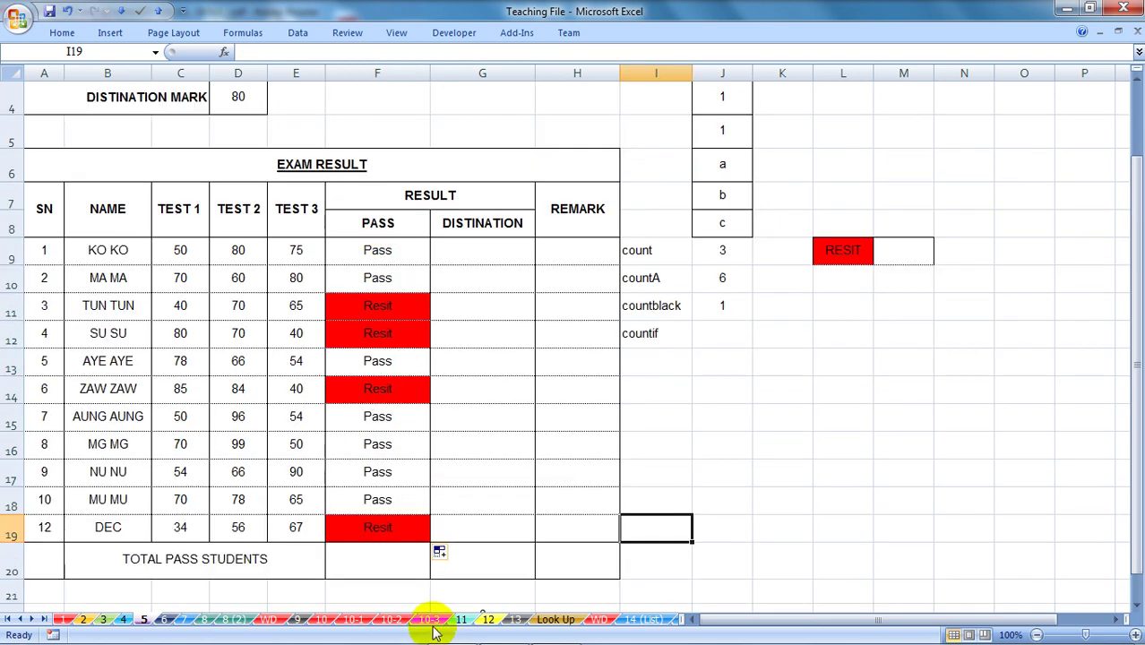
# Step: Examine the F9 formula, the empty DISTINATION column and the first student's three test marks against the mark criteria
pyautogui.scroll(1, 405, 523)
pyautogui.click(391, 352)
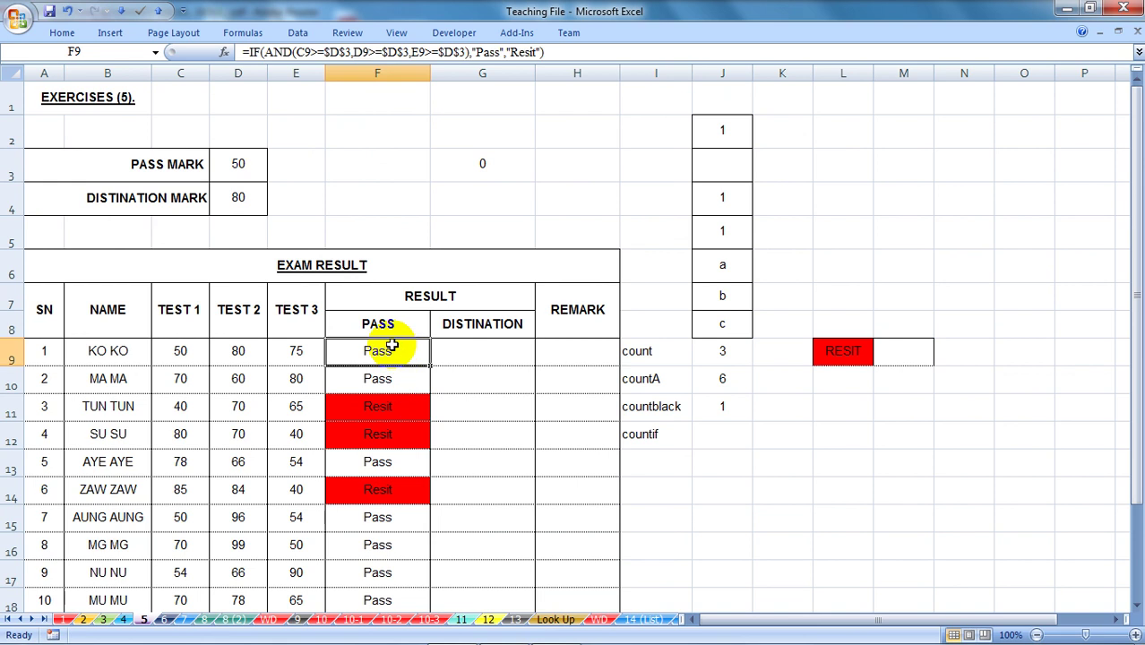
pyautogui.click(502, 355)
pyautogui.scroll(-1, 519, 389)
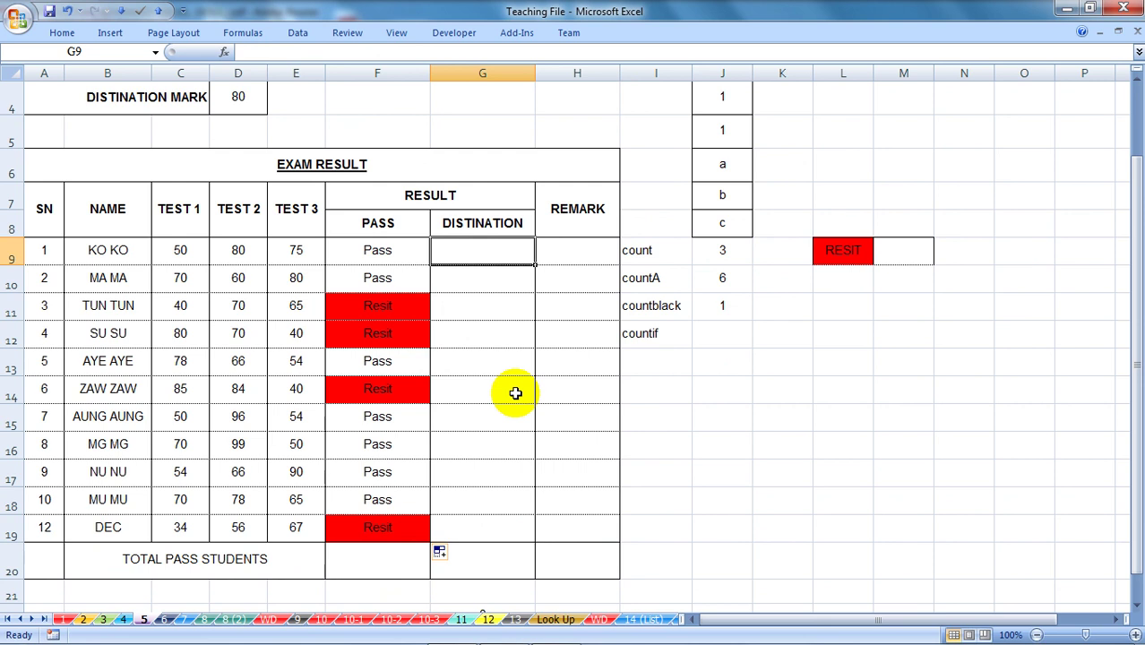
pyautogui.scroll(-1, 515, 394)
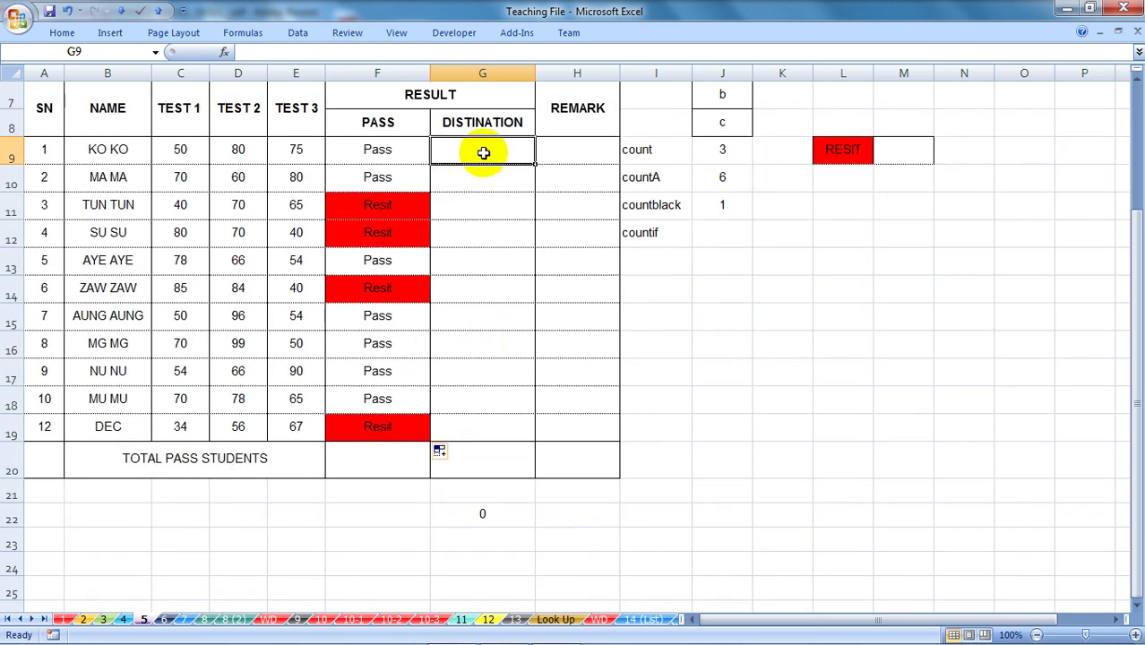
pyautogui.scroll(1, 485, 154)
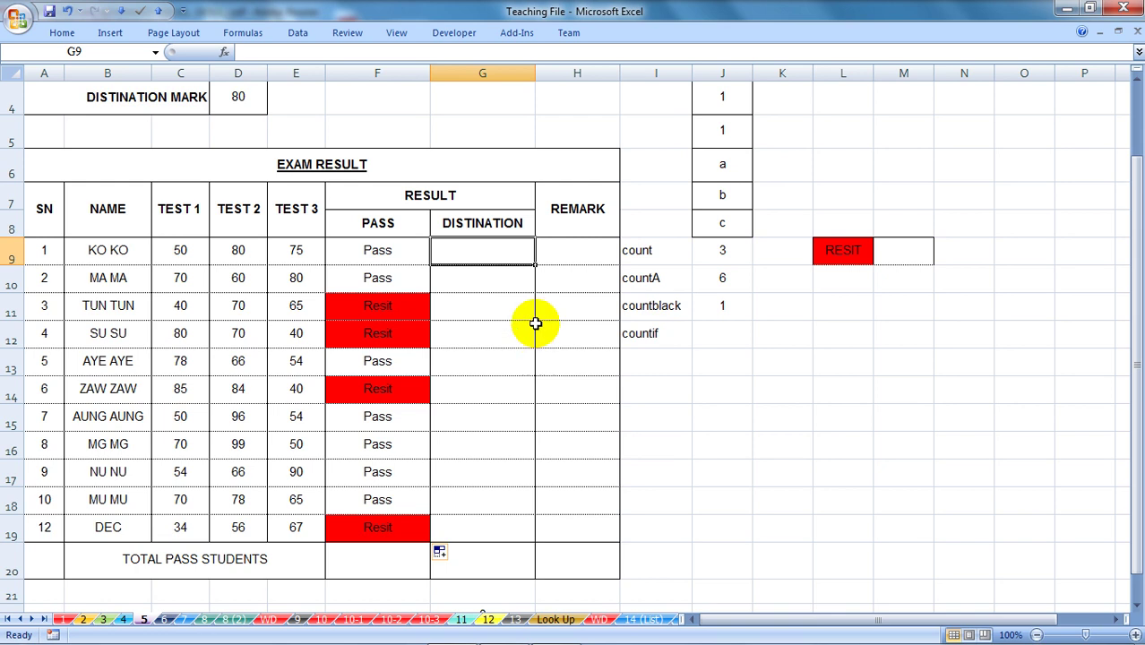
pyautogui.click(202, 254)
pyautogui.click(248, 257)
pyautogui.click(295, 252)
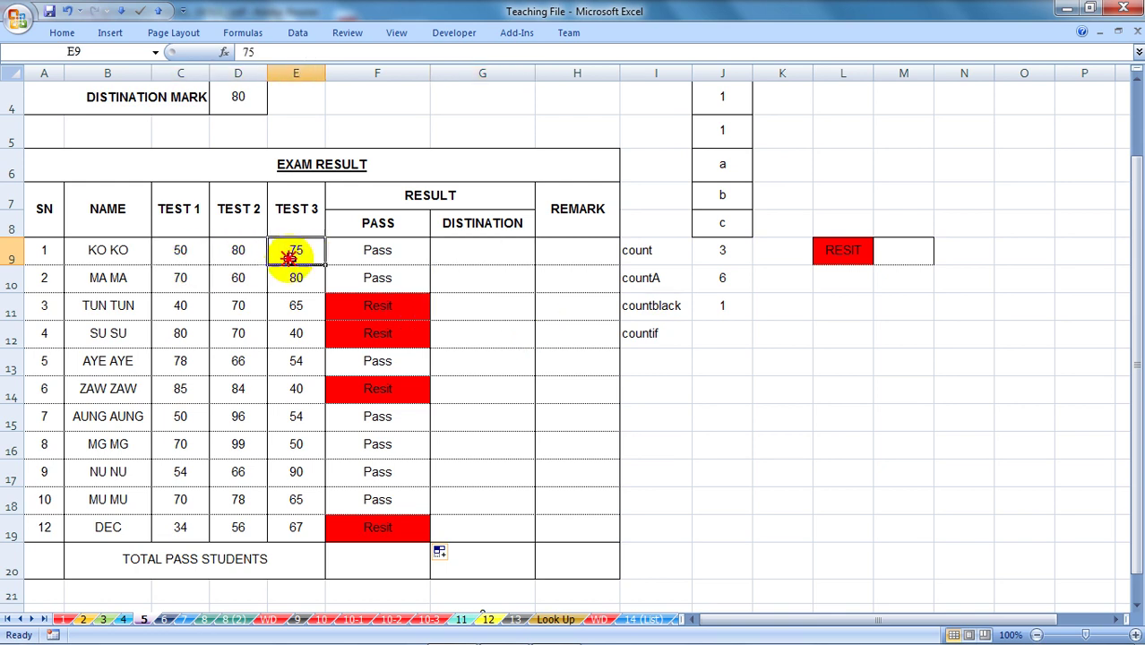
pyautogui.scroll(1, 238, 265)
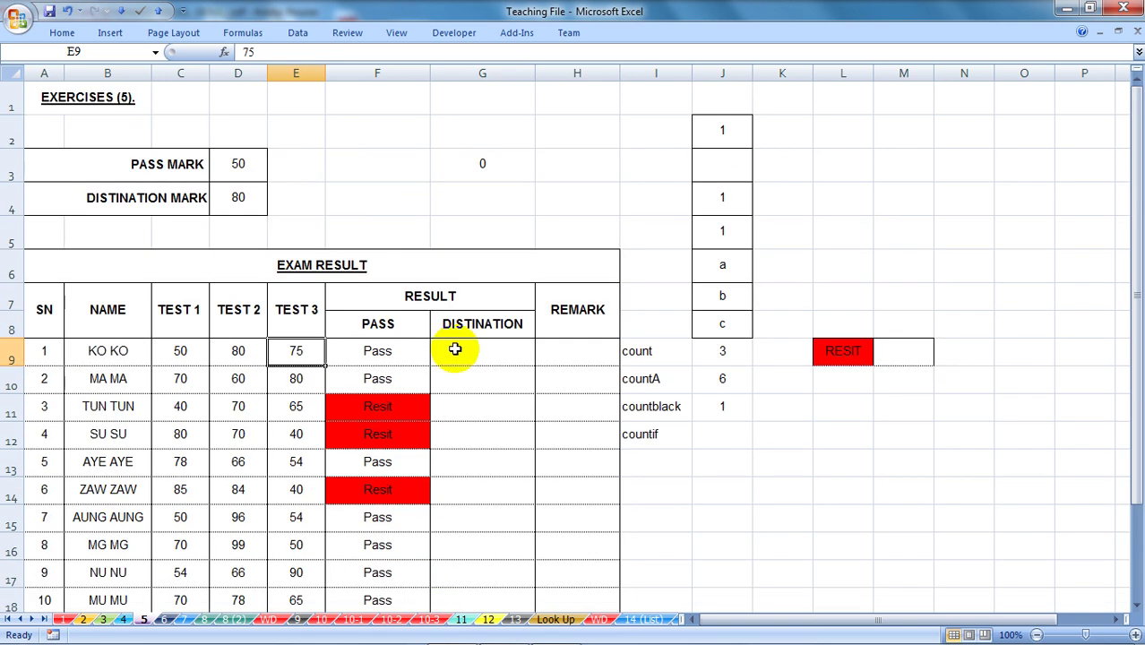
# Step: Examine the first student's test marks and pass result in relation to the empty DISTINATION cell G9
pyautogui.click(490, 350)
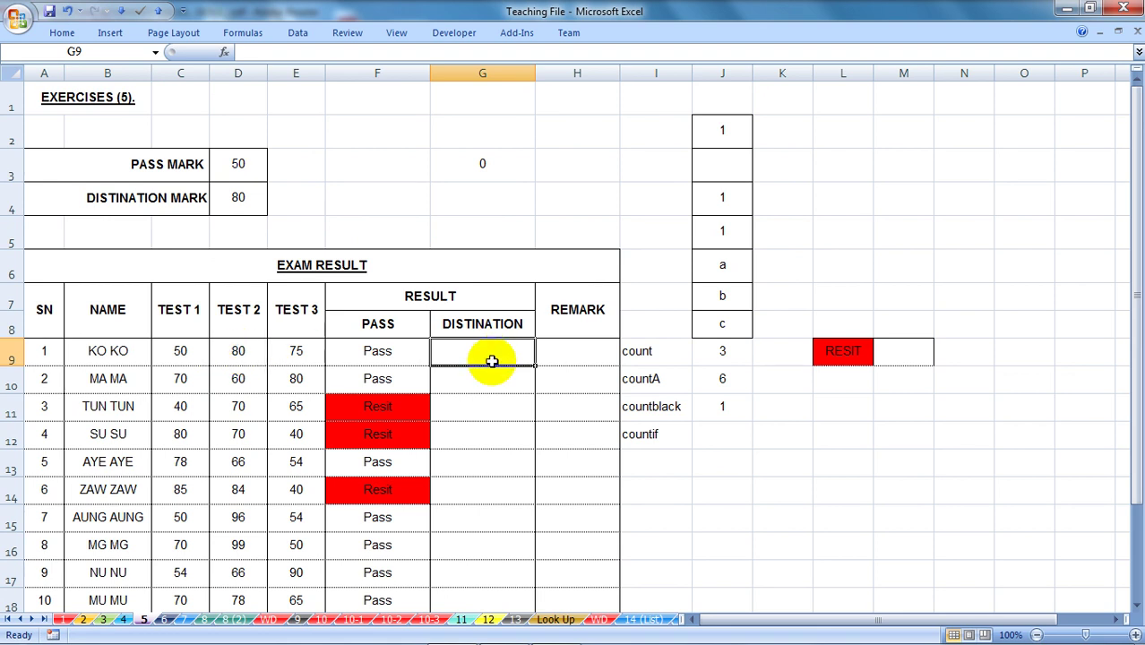
pyautogui.click(238, 357)
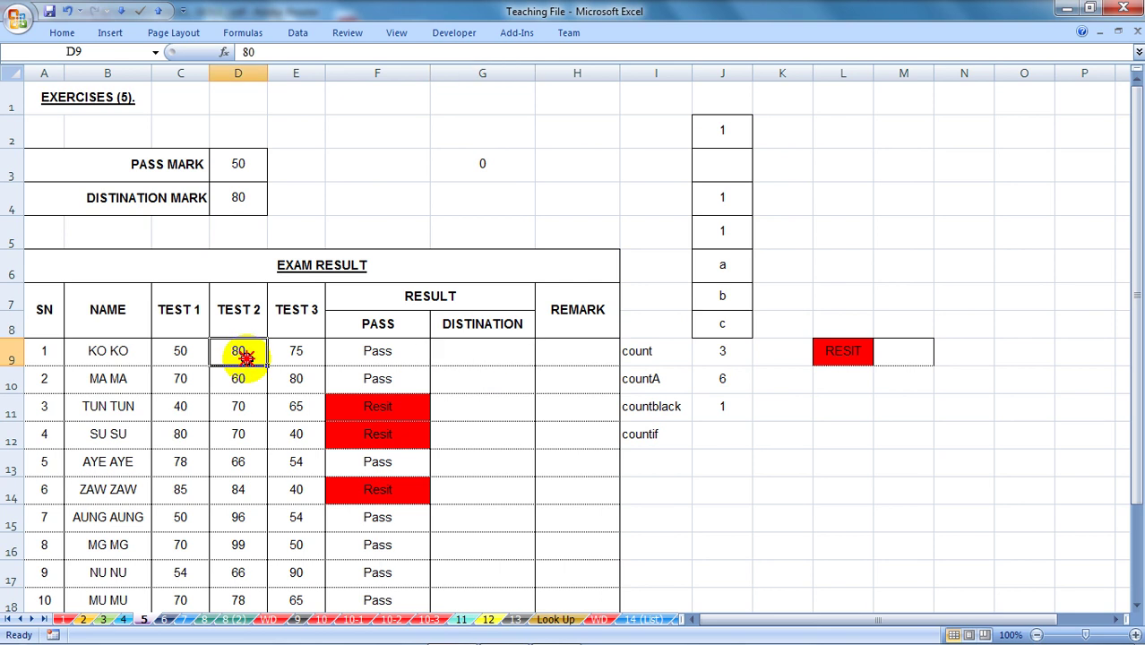
pyautogui.scroll(-1, 238, 358)
pyautogui.click(184, 252)
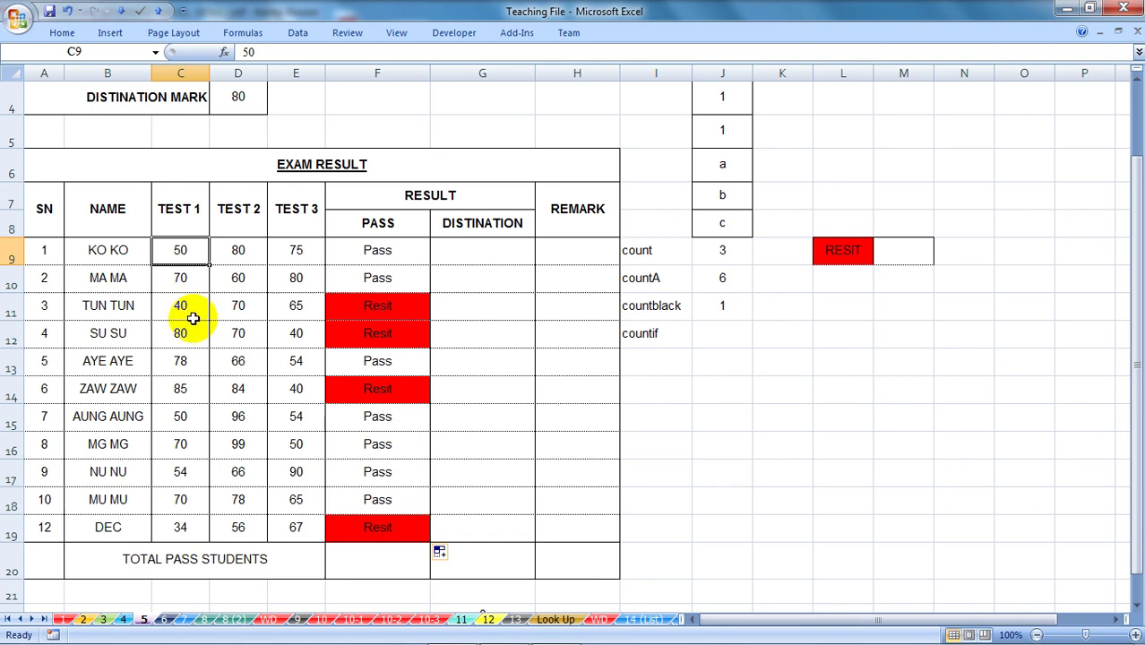
pyautogui.click(489, 251)
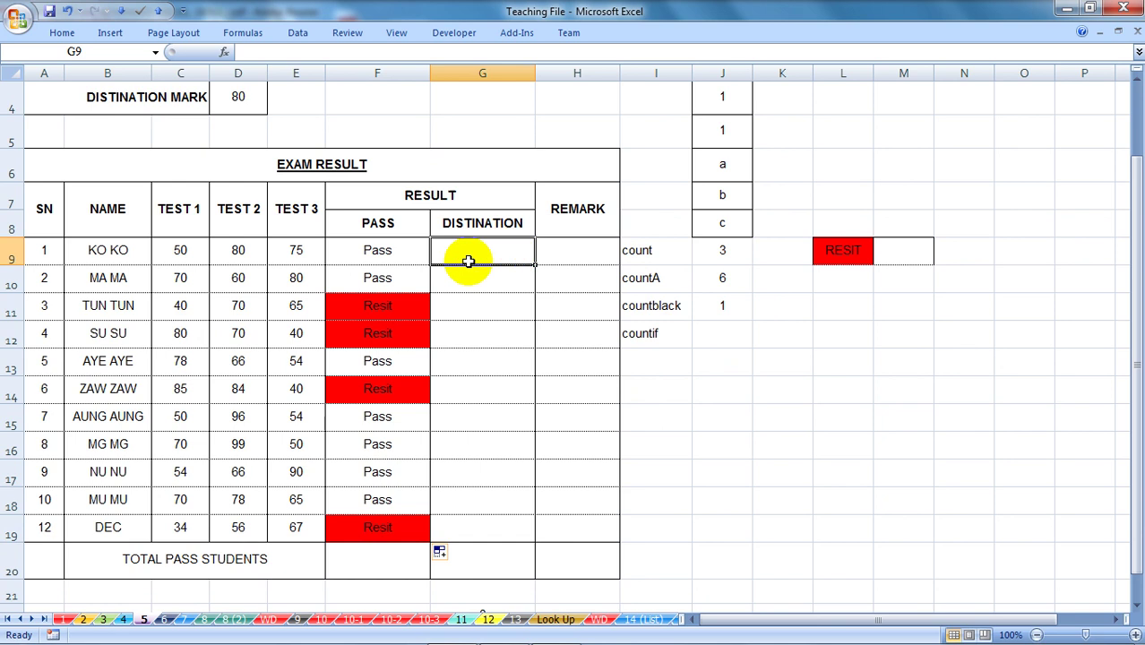
pyautogui.click(395, 253)
pyautogui.click(542, 260)
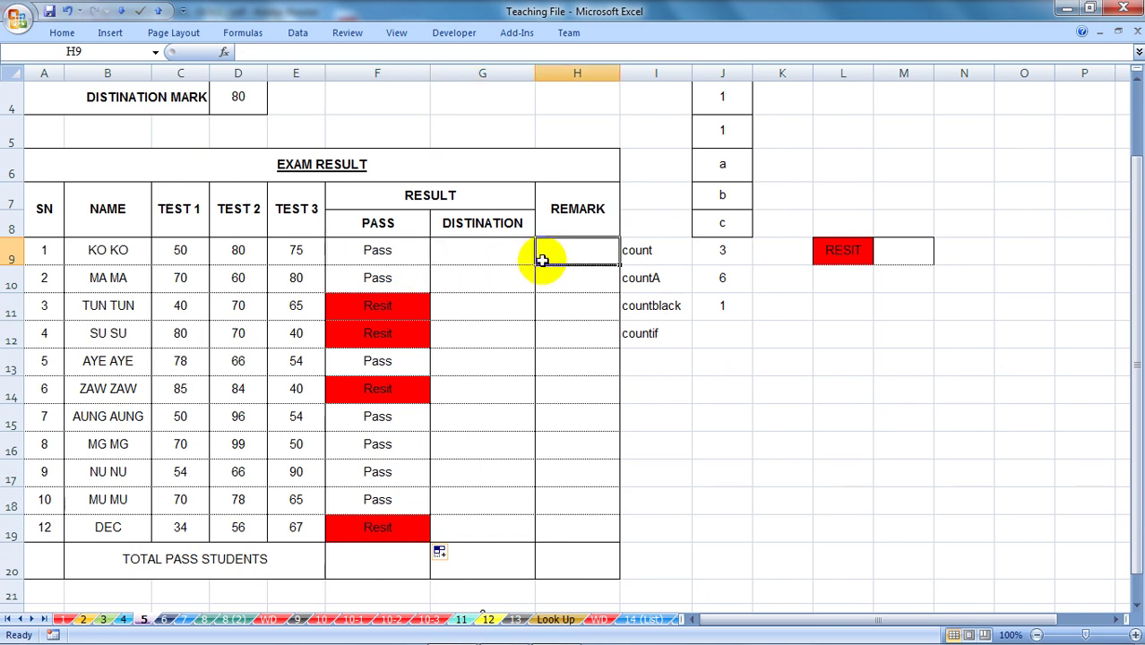
pyautogui.click(504, 258)
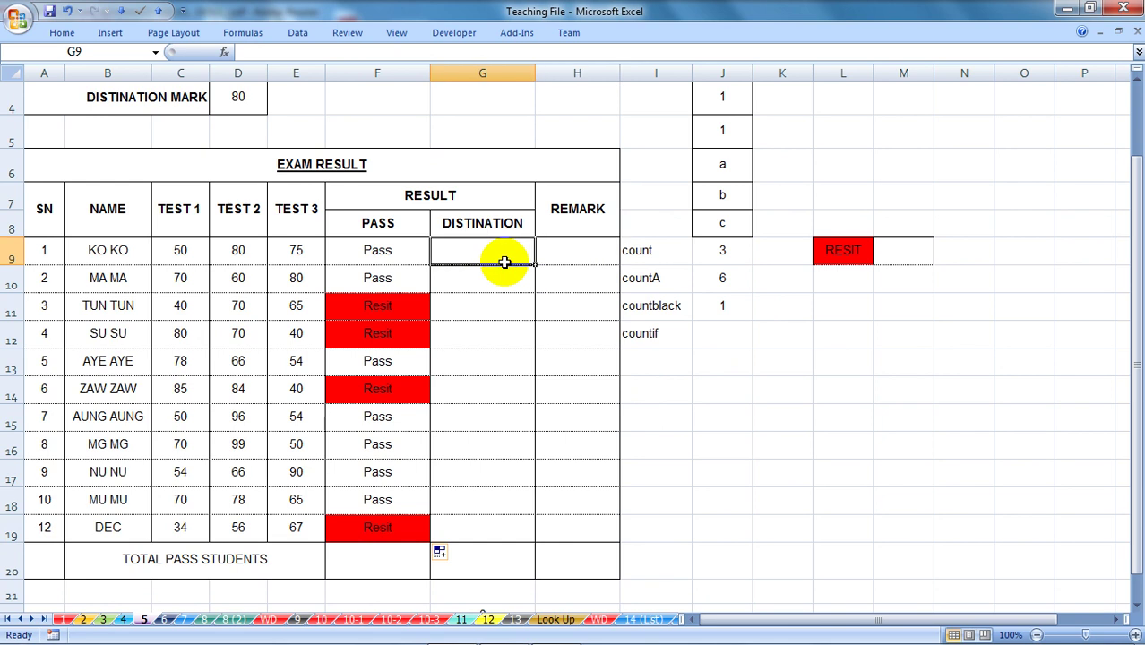
pyautogui.write('=if(')
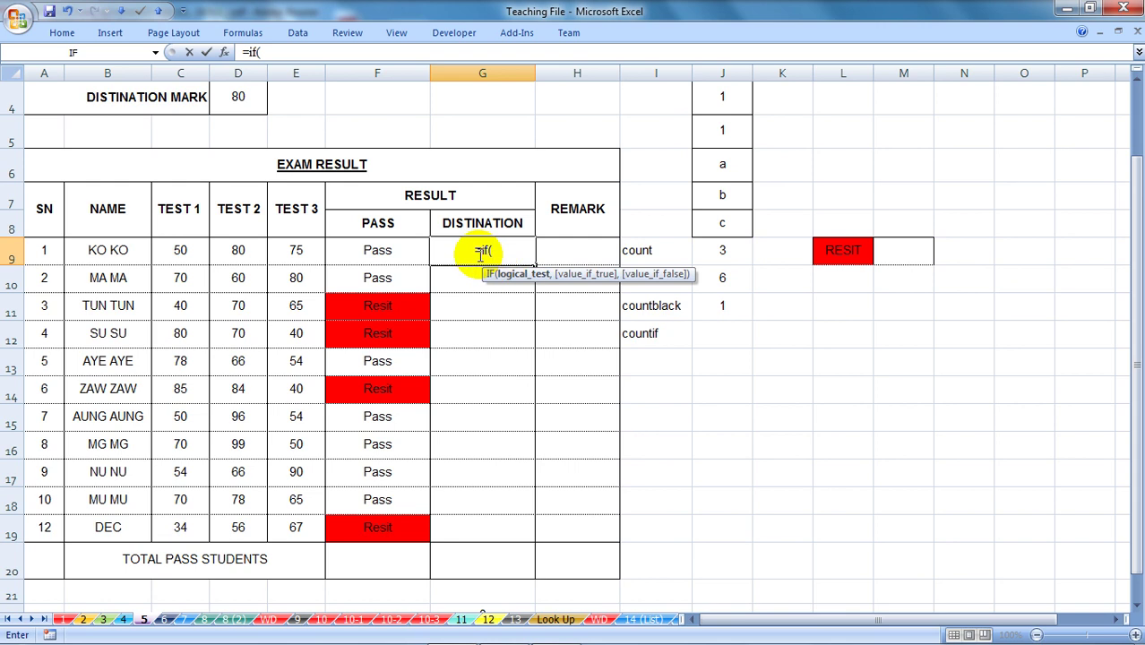
pyautogui.write('and(')
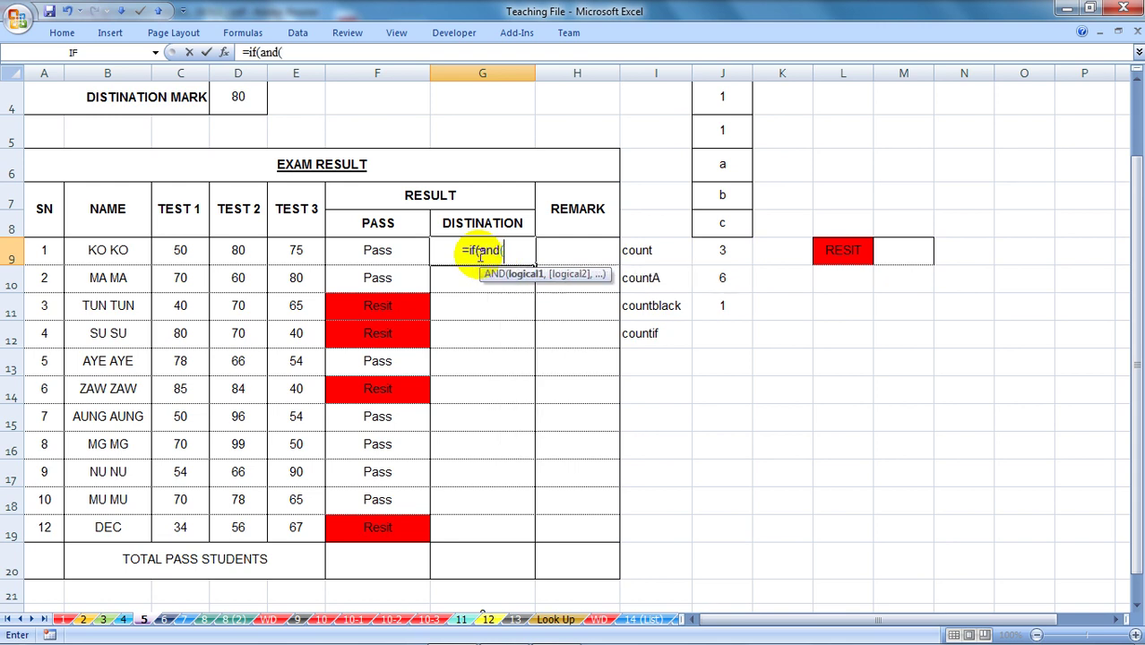
pyautogui.click(403, 251)
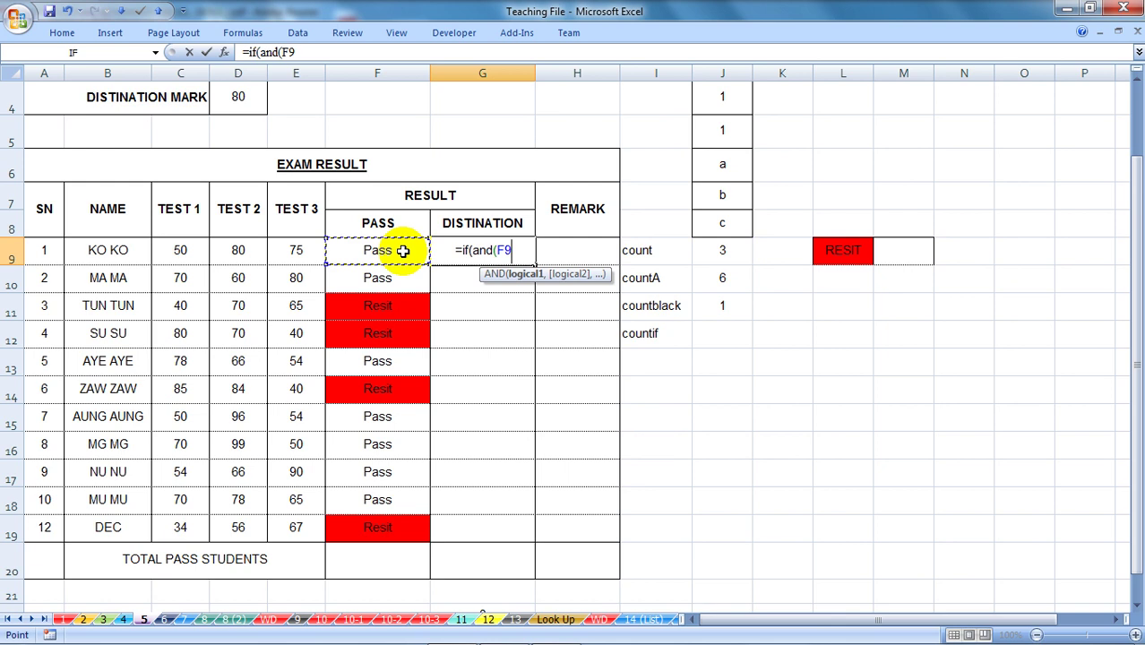
pyautogui.write('=')
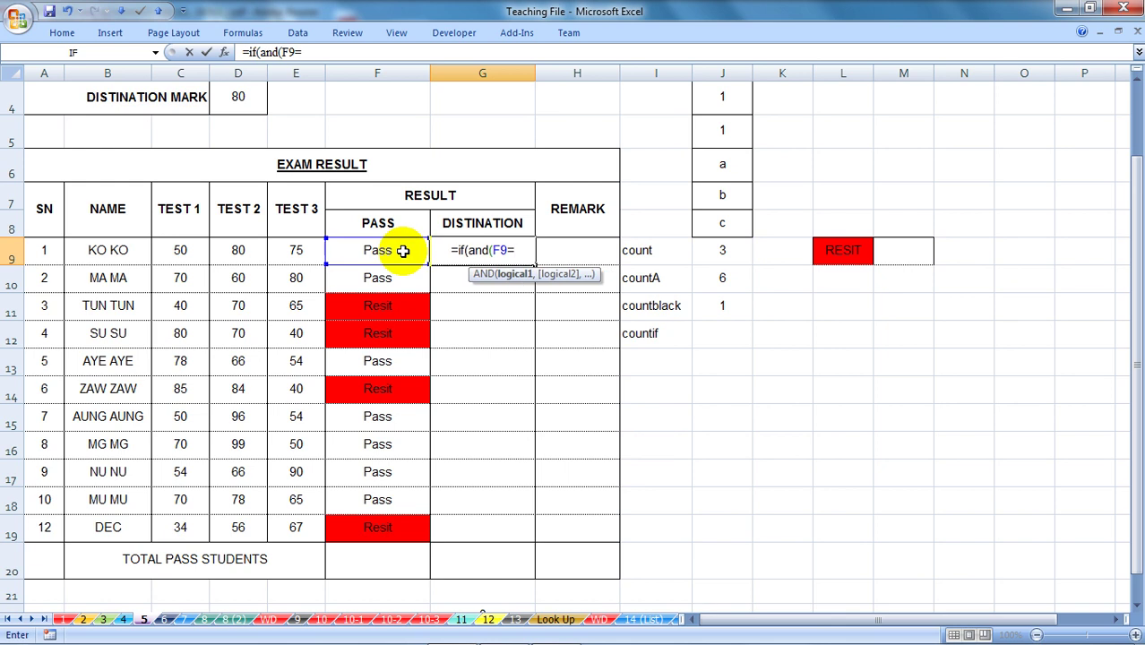
pyautogui.write('"Pass,')
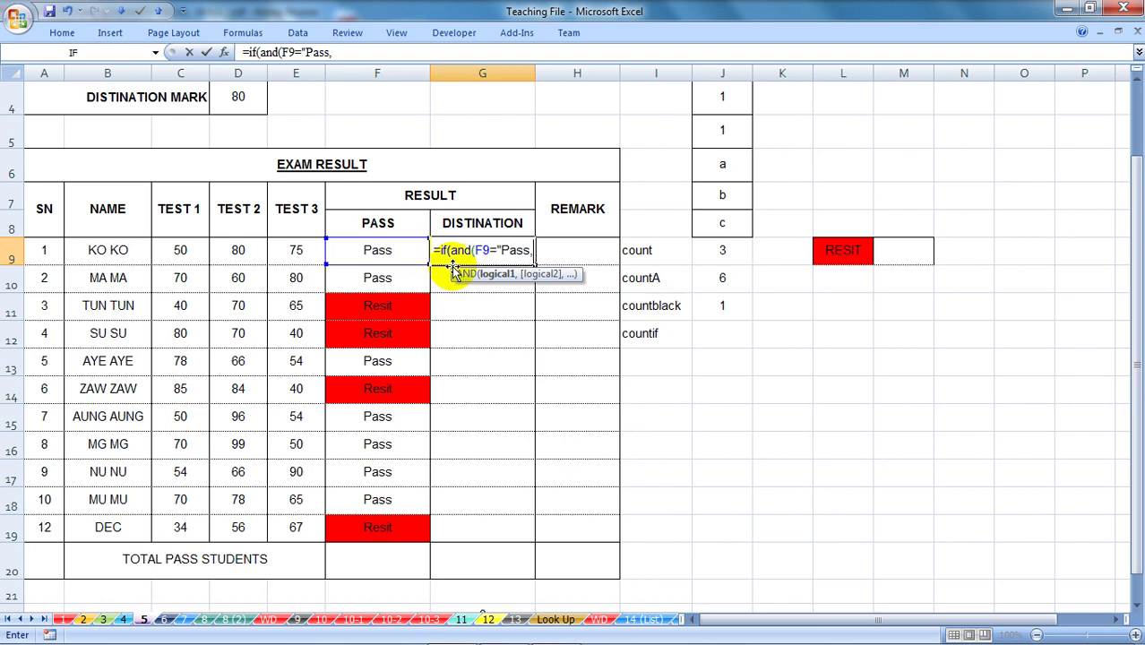
pyautogui.write('or(')
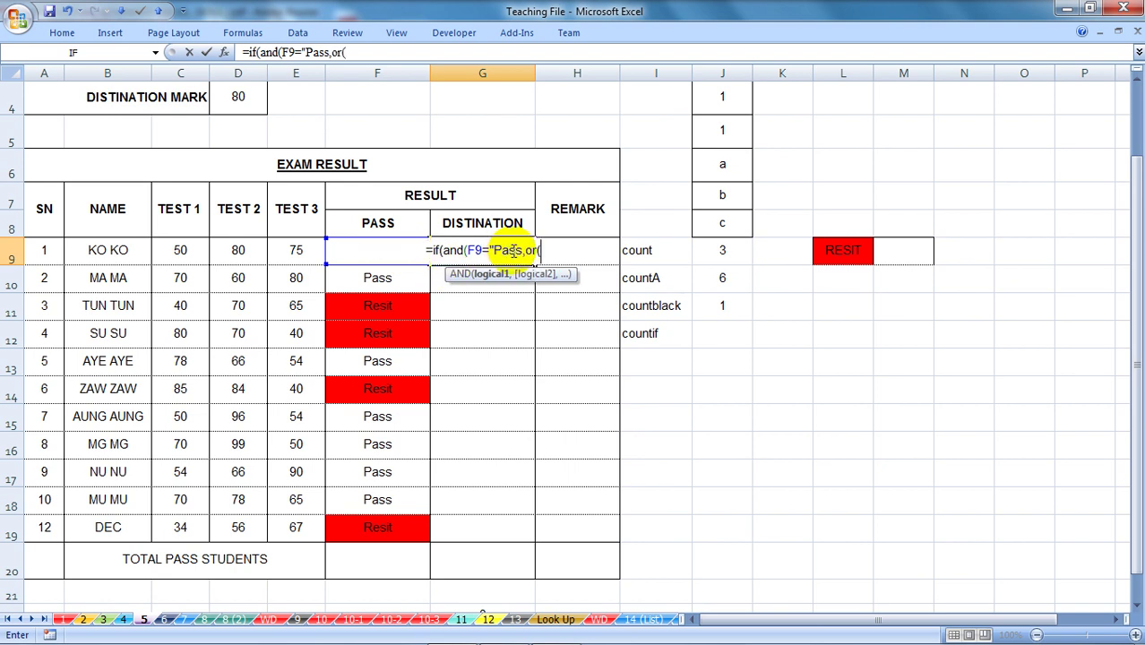
pyautogui.moveTo(538, 265); pyautogui.dragTo(413, 256)
pyautogui.hotkey('ctrl', 'c')
pyautogui.press('Escape')
pyautogui.click(327, 47)
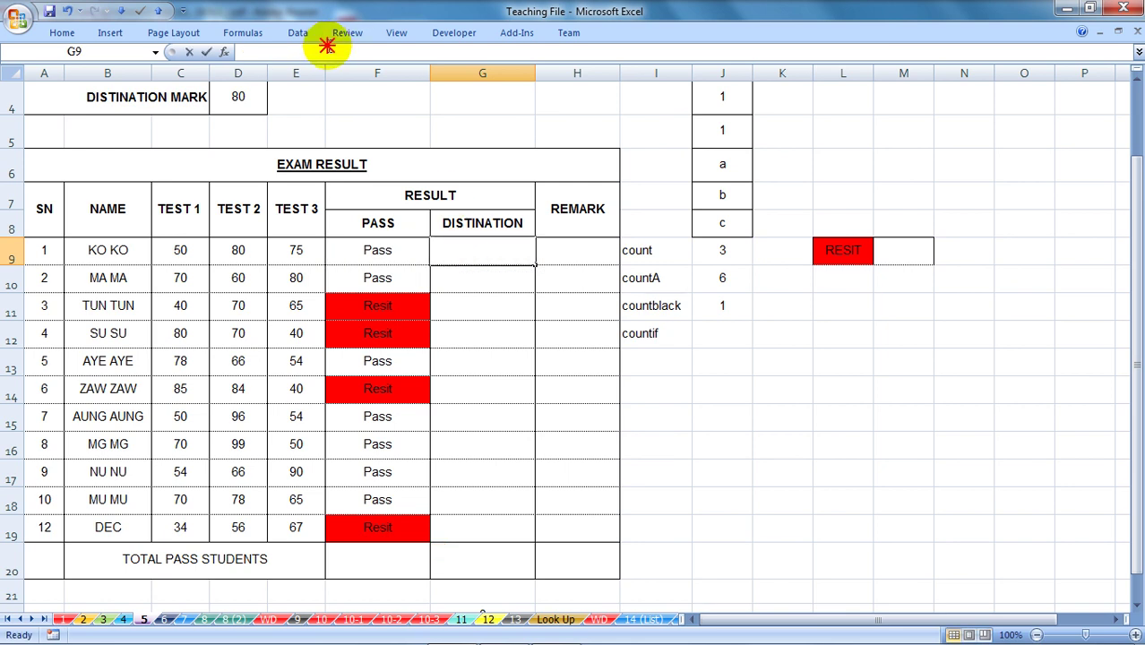
pyautogui.hotkey('ctrl', 'v')
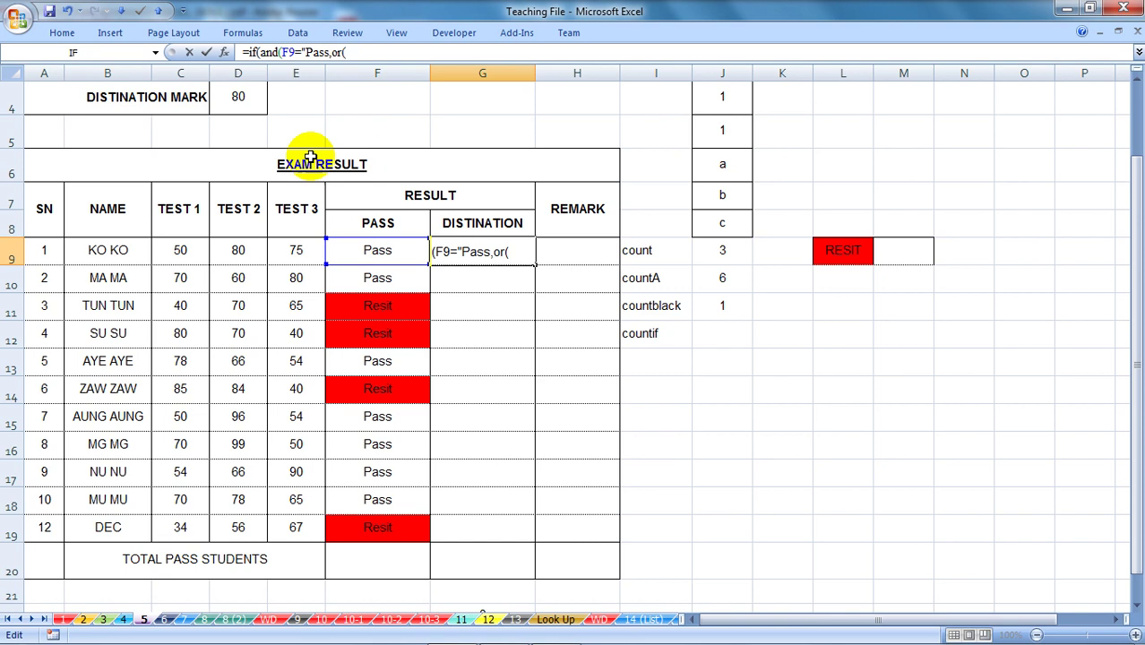
pyautogui.click(181, 252)
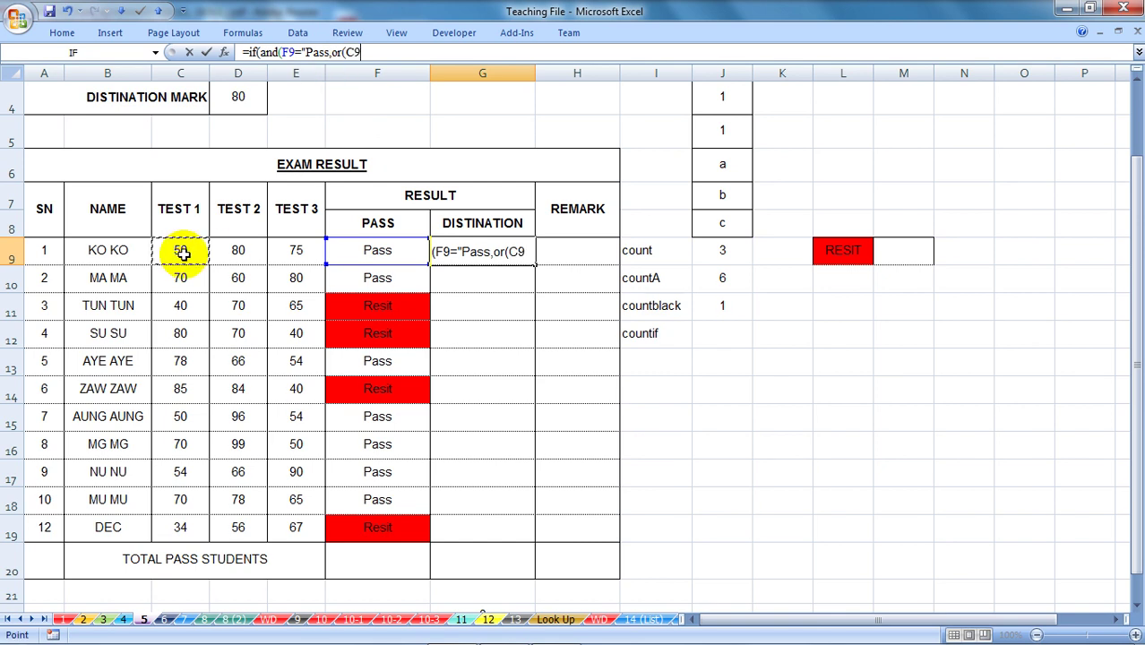
pyautogui.write('>=')
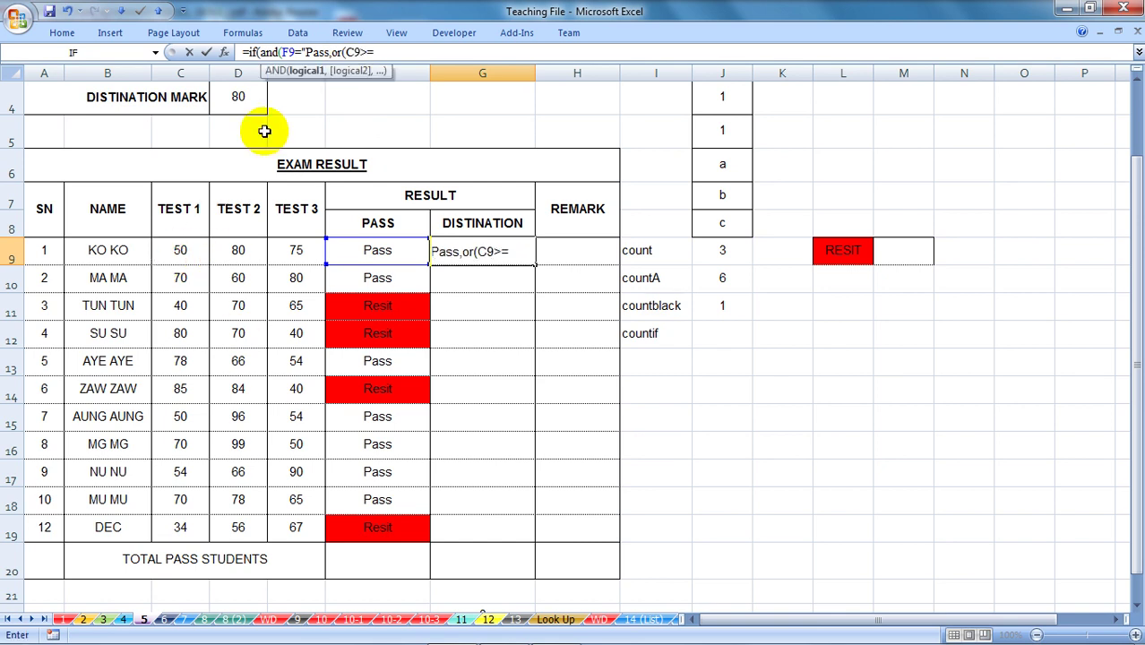
pyautogui.click(245, 97)
pyautogui.press('F4')
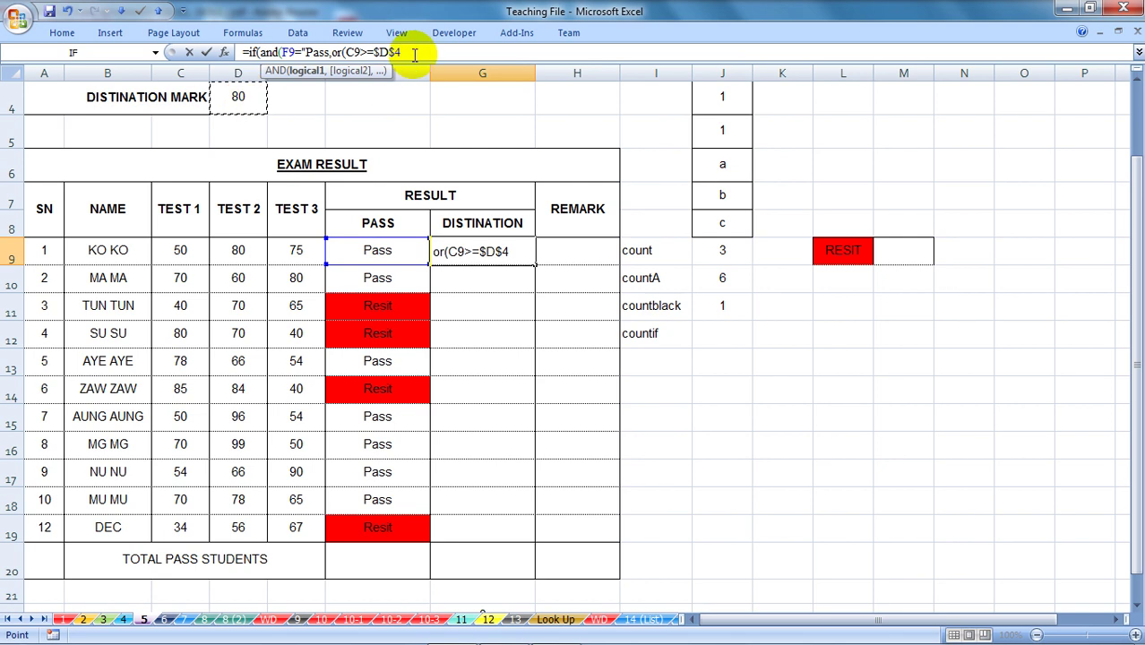
pyautogui.moveTo(402, 52); pyautogui.dragTo(347, 47)
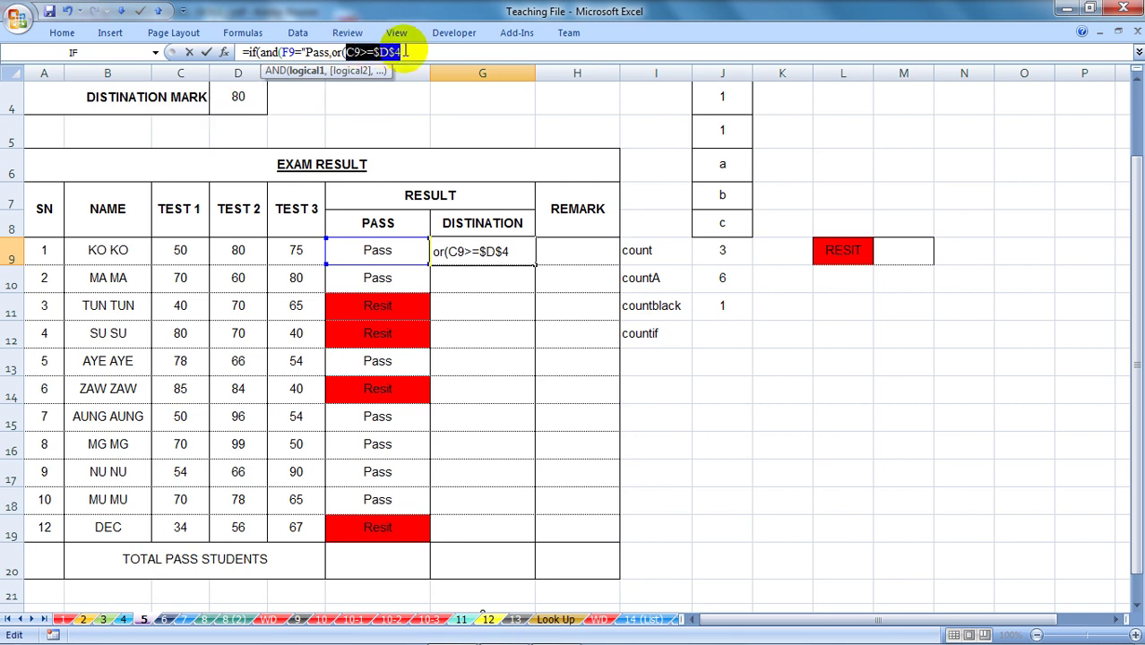
pyautogui.click(405, 52)
pyautogui.write(',')
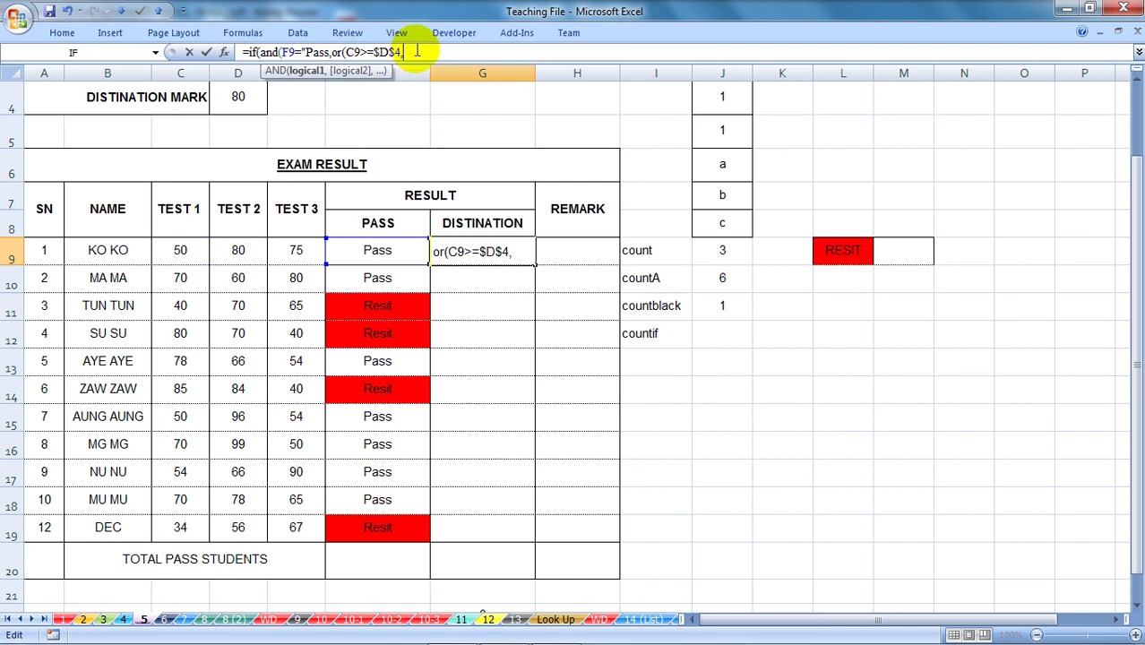
pyautogui.doubleClick(356, 52)
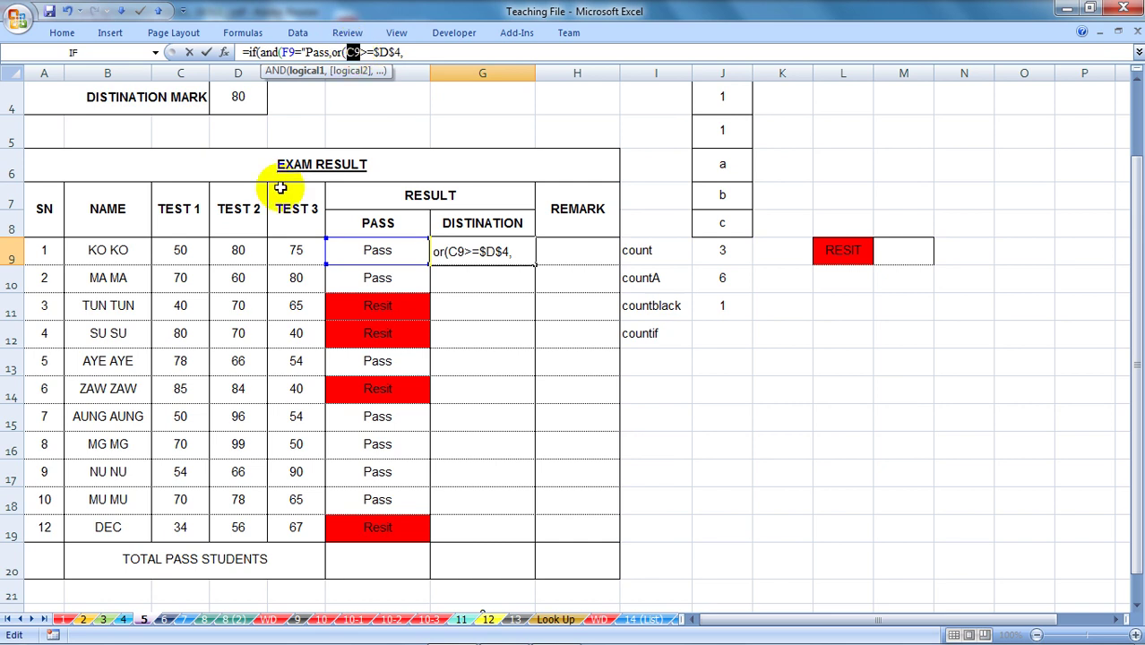
pyautogui.click(183, 251)
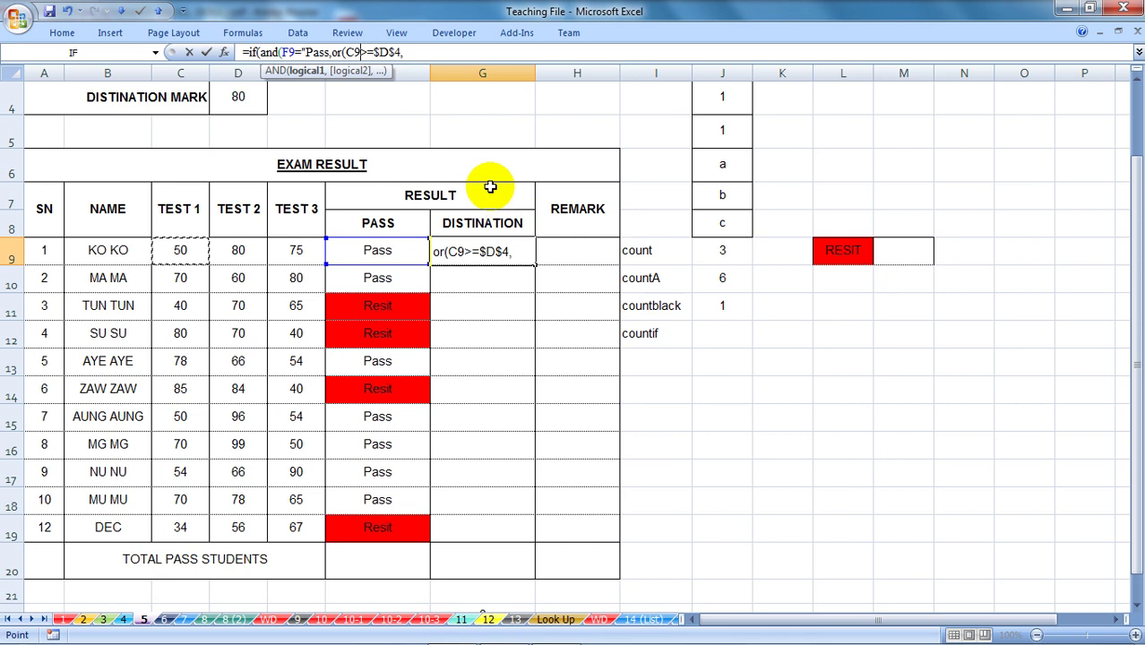
pyautogui.click(411, 51)
pyautogui.press('Escape')
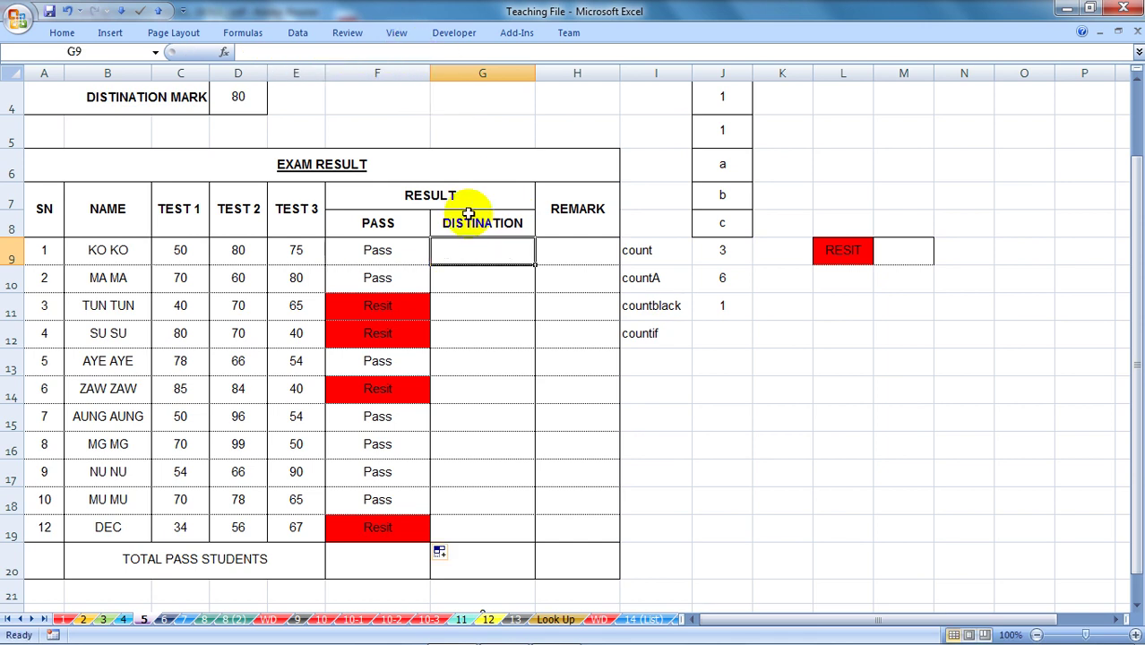
# Step: Start an IF formula in G9 with a nested AND function whose first condition is F9="Pass"
pyautogui.click(390, 50)
pyautogui.write('=')
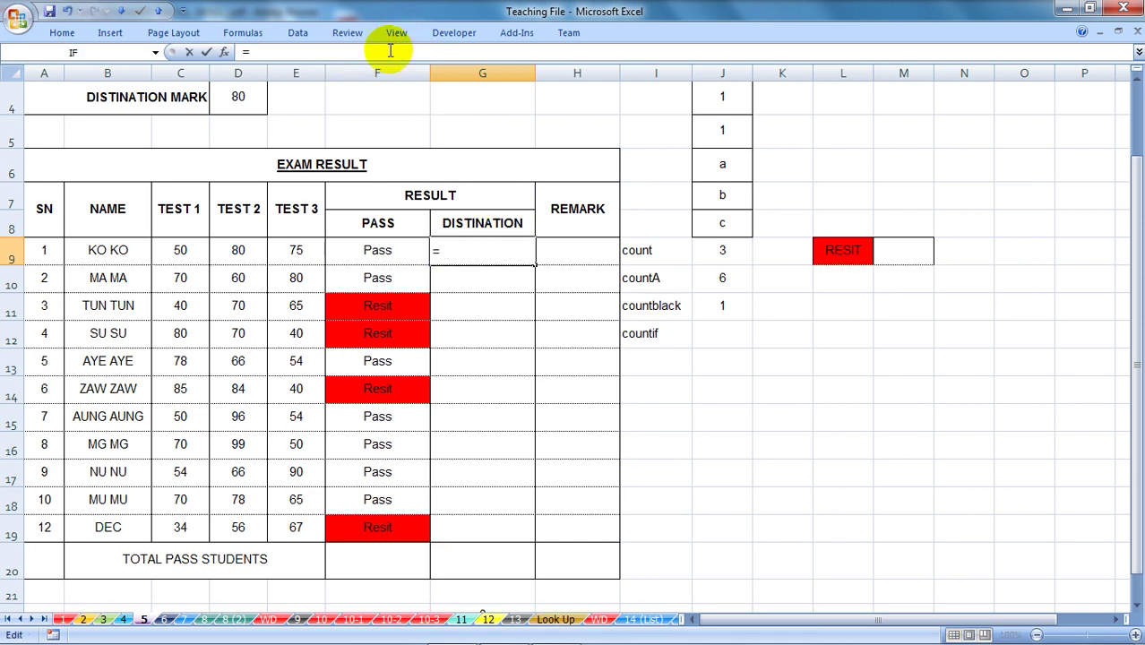
pyautogui.write('if(and')
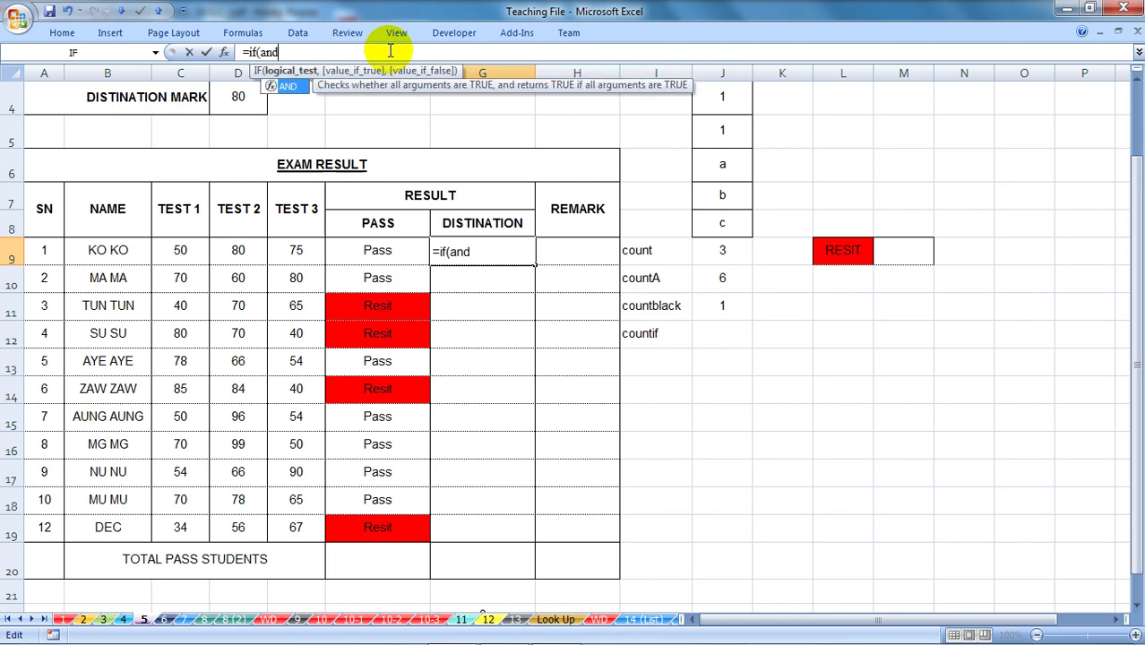
pyautogui.write('(')
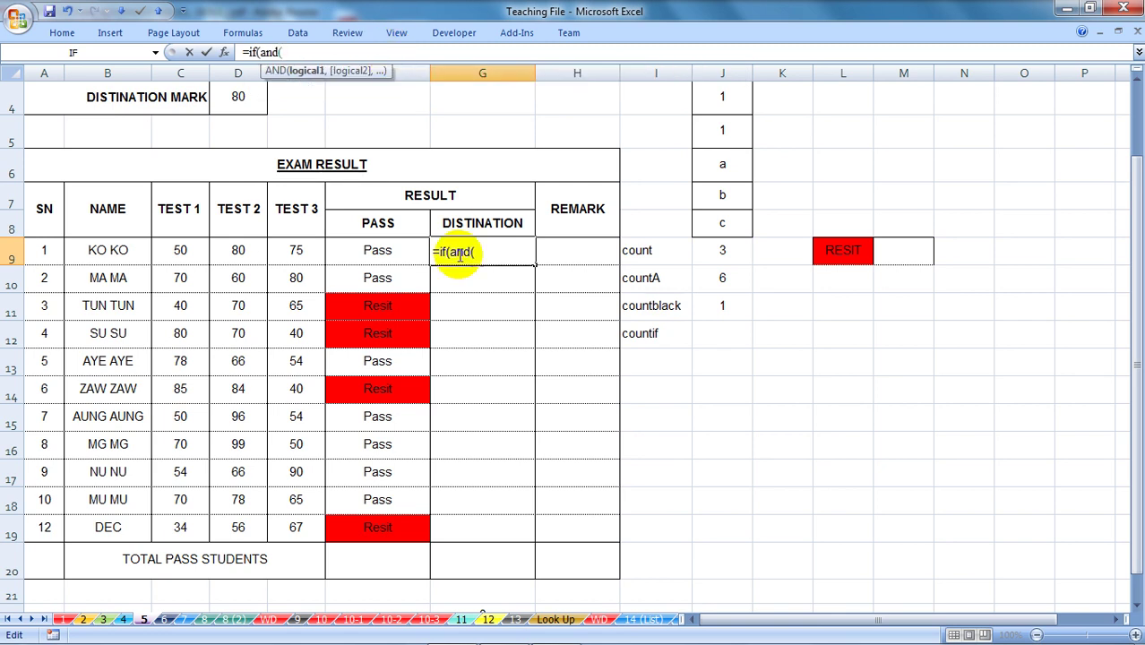
pyautogui.click(403, 251)
pyautogui.write('="Pass')
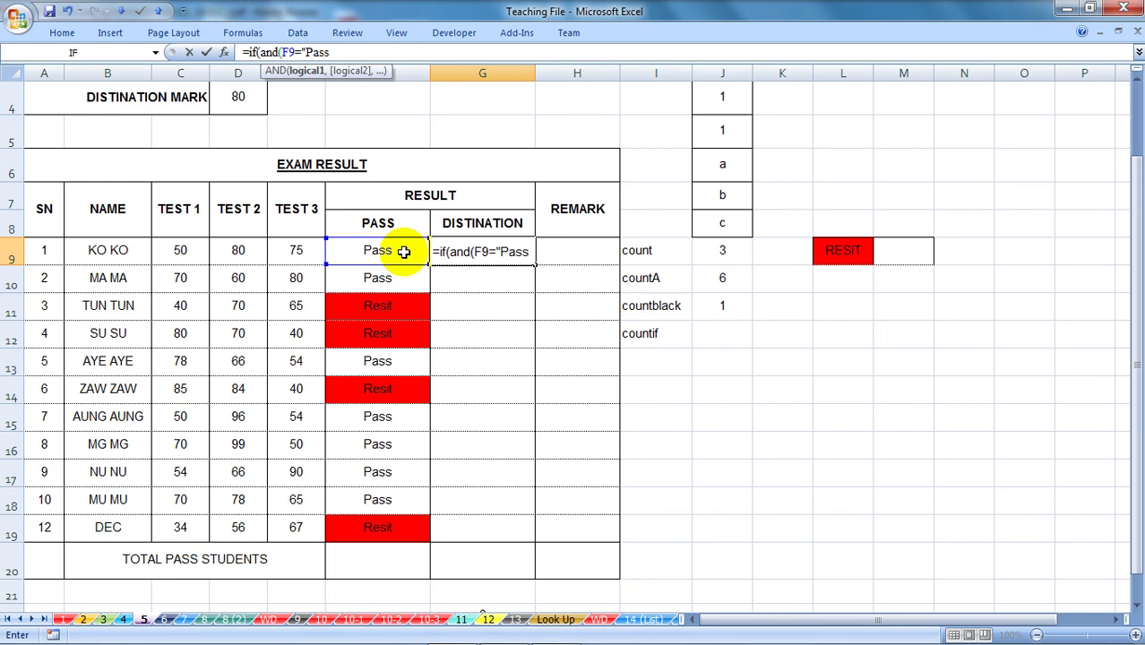
pyautogui.write('",')
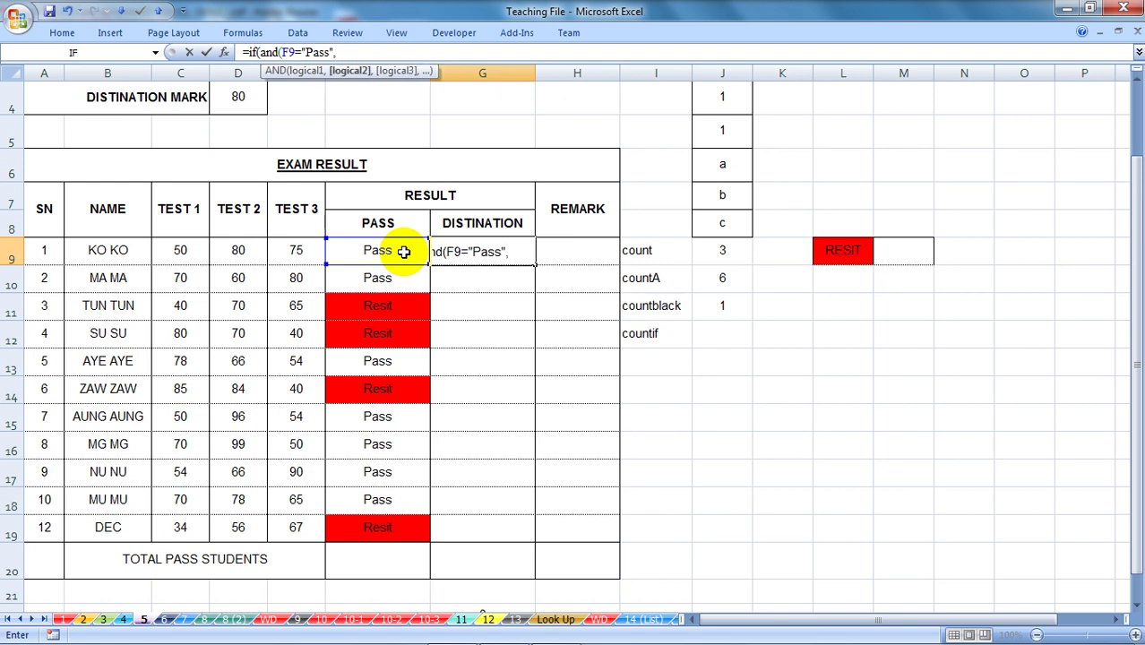
# Step: Nest an OR function as the AND's second condition in G9, with C9>=$D$4 as its first test
pyautogui.write('or(')
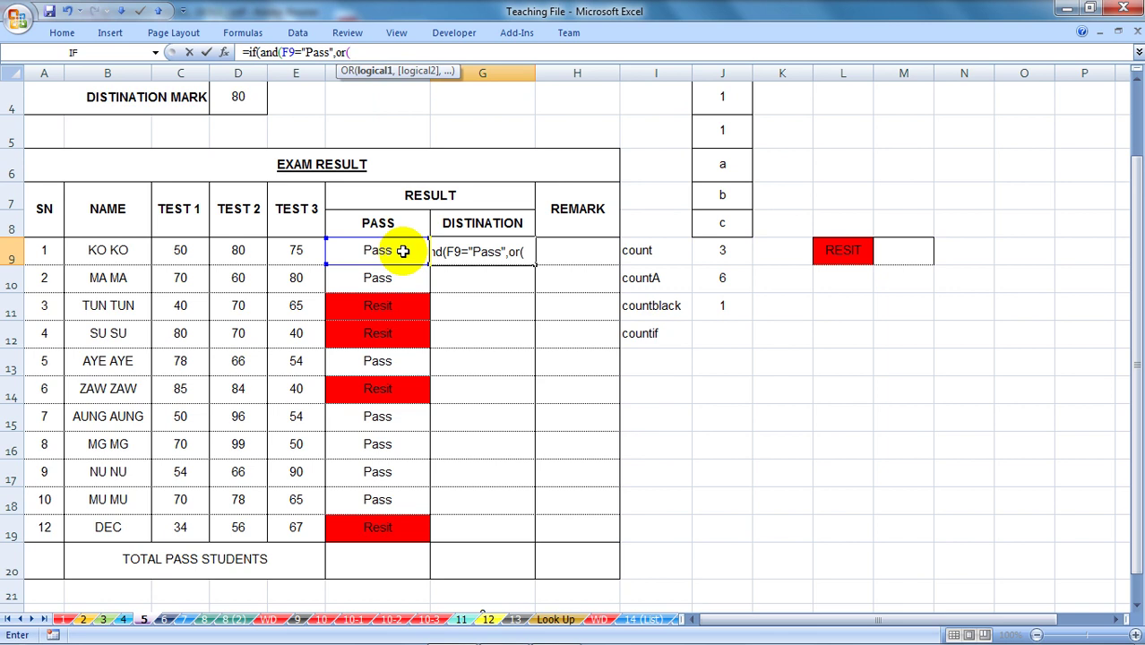
pyautogui.click(179, 254)
pyautogui.write('>')
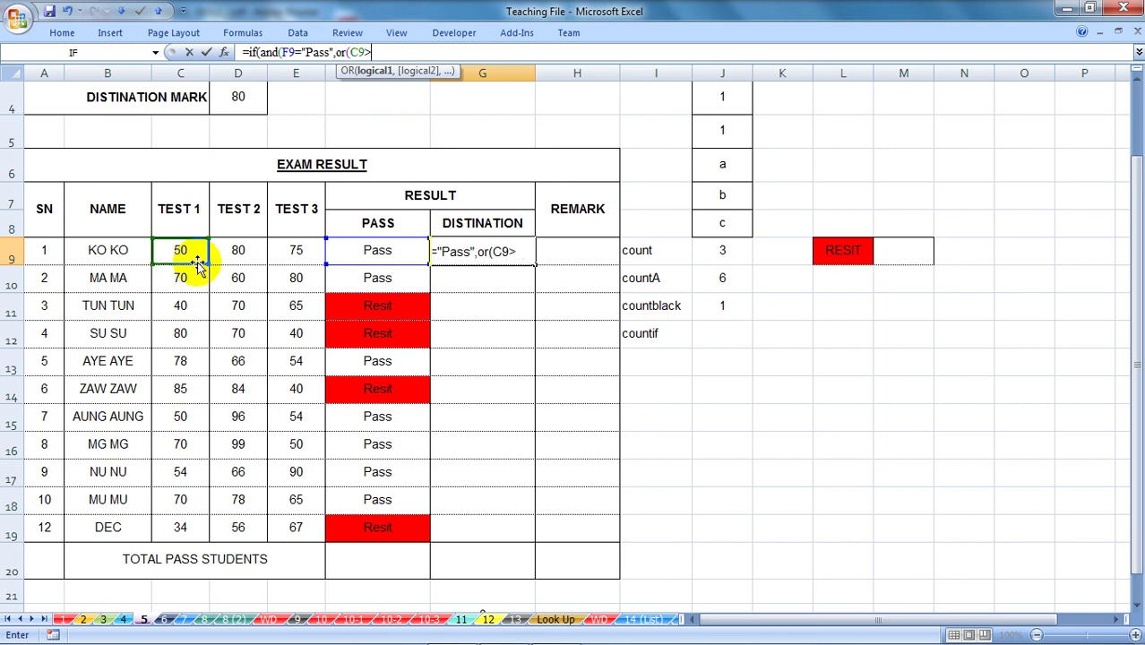
pyautogui.write('=')
pyautogui.click(244, 97)
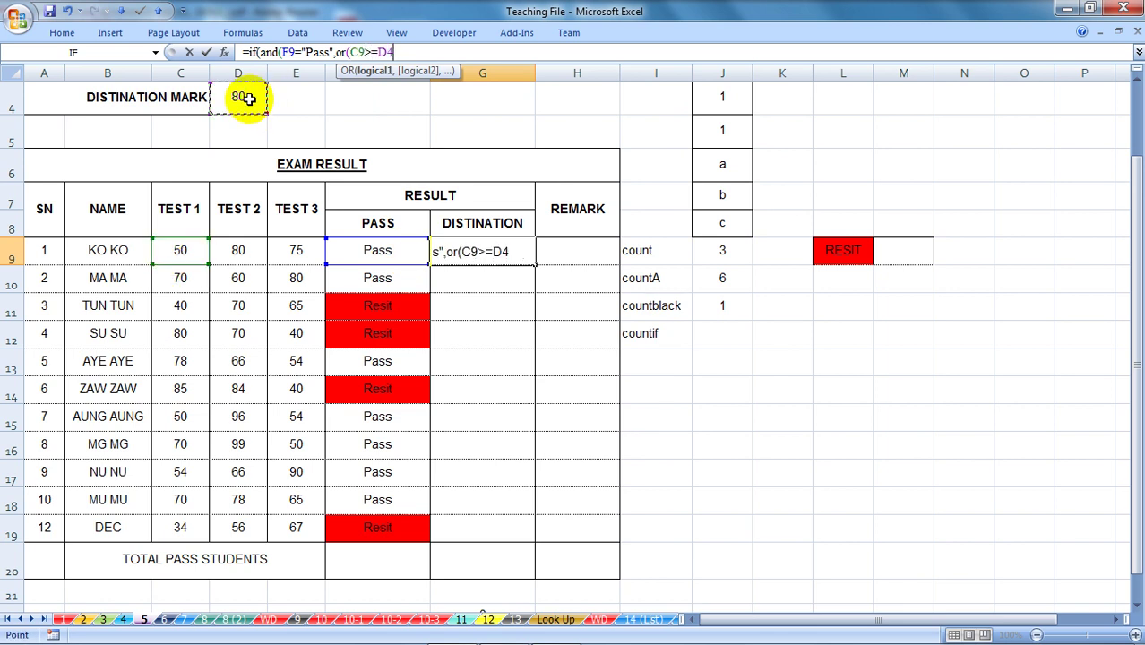
pyautogui.press('F4')
pyautogui.write(',')
# Step: Add the TEST 2 and TEST 3 conditions D9>=$D$4 and E9>=$D$4 to the OR function in G9 and close it
pyautogui.moveTo(408, 52); pyautogui.dragTo(372, 52)
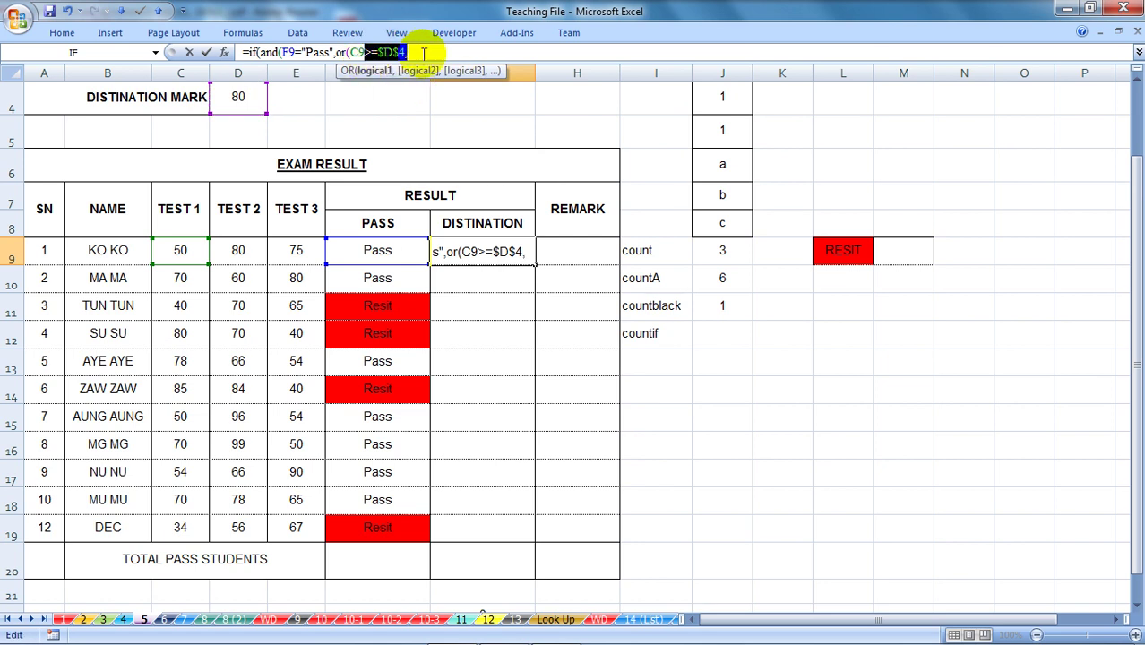
pyautogui.click(429, 52)
pyautogui.click(238, 251)
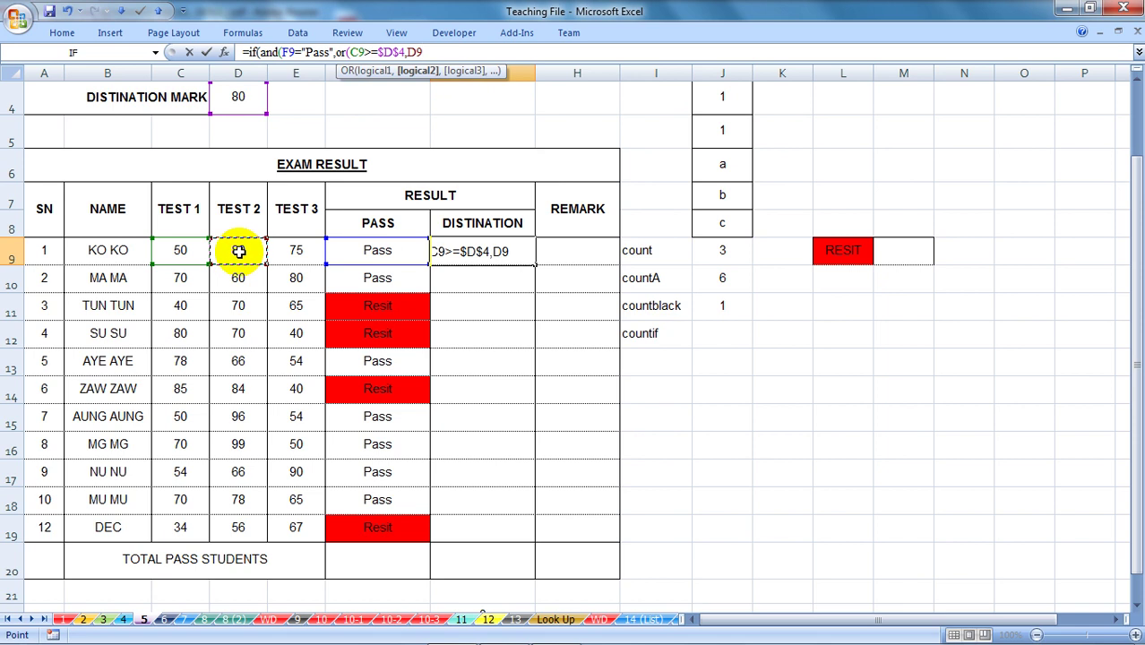
pyautogui.write('>=$D$4,')
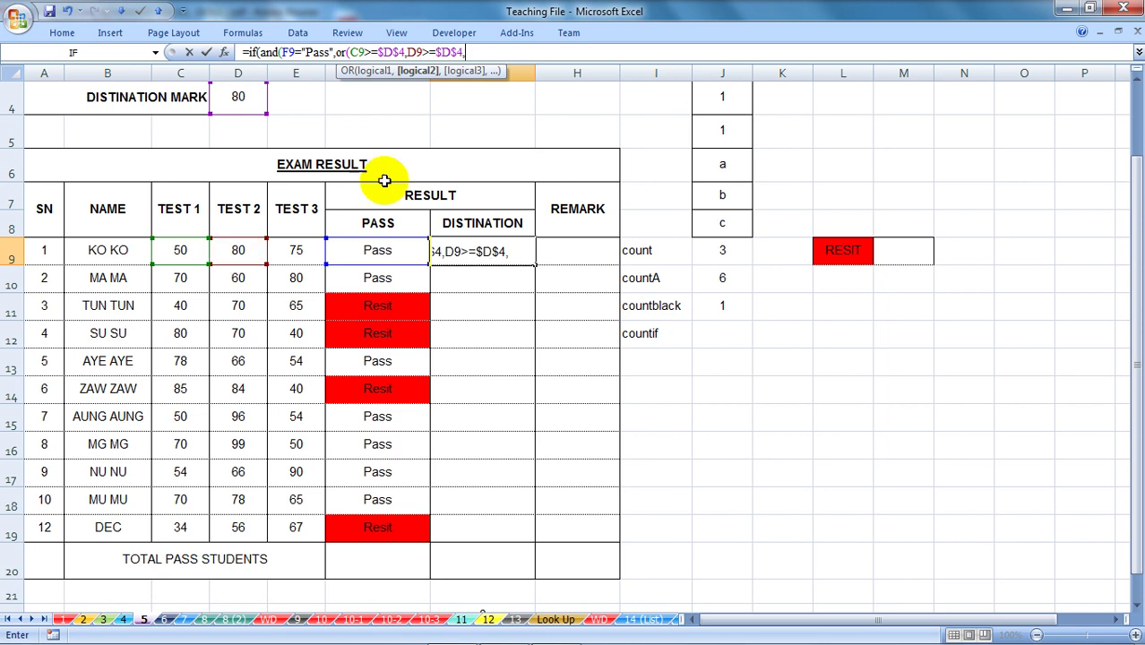
pyautogui.click(303, 252)
pyautogui.write('>=$D$4,')
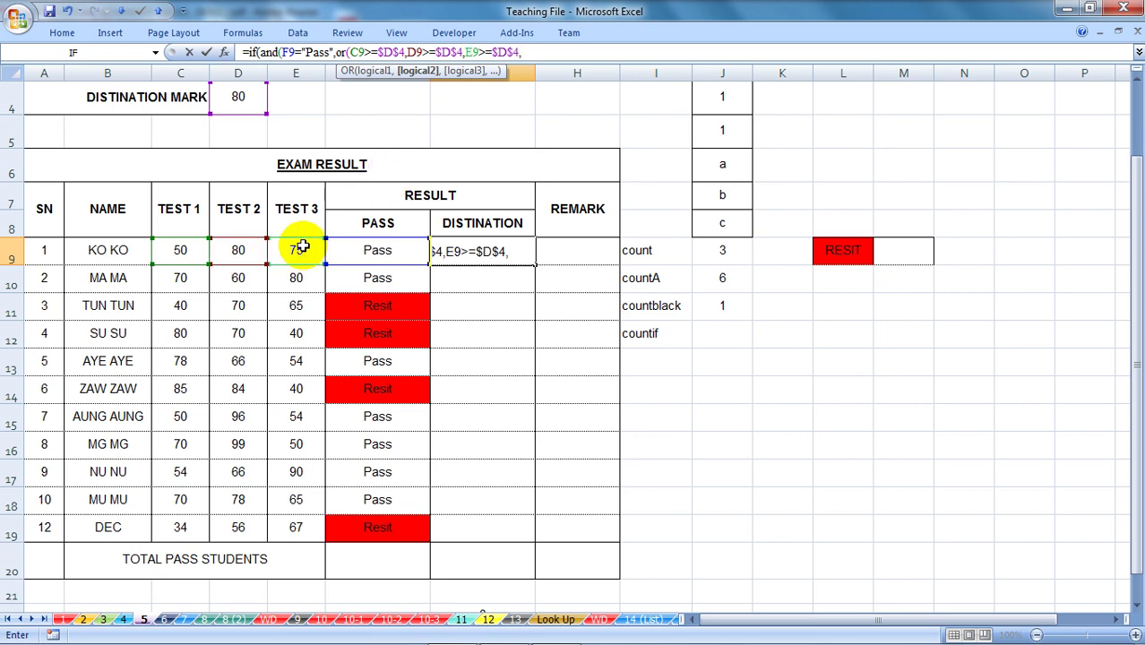
pyautogui.press('BackSpace')
pyautogui.write(')')
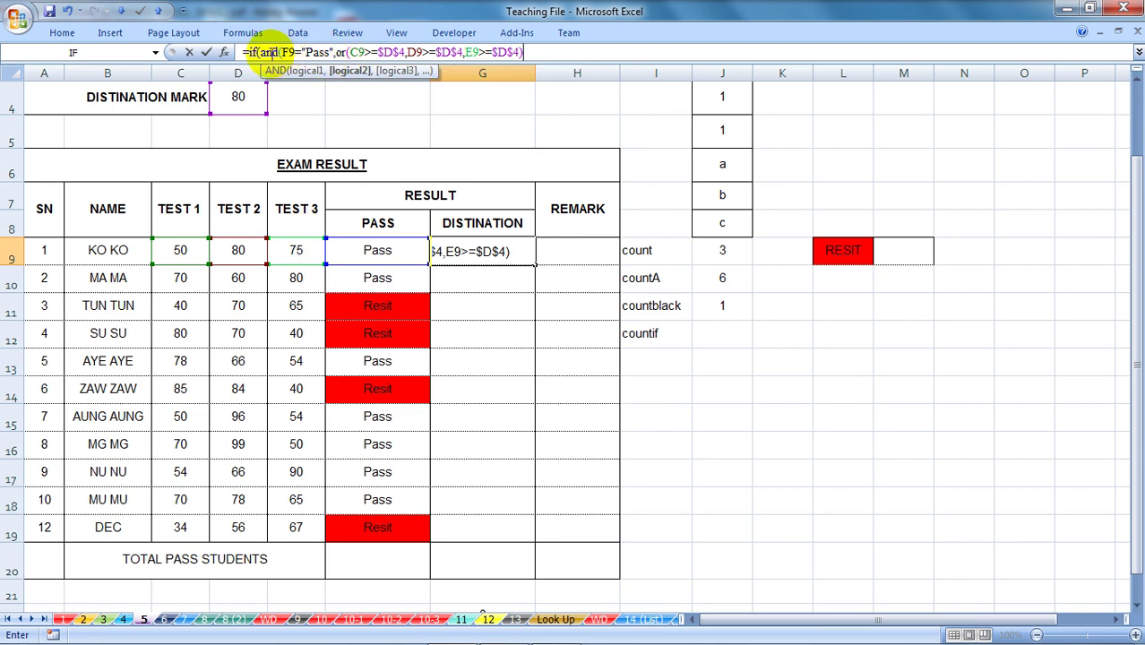
# Step: Close the AND function in the G9 formula and review its F9="Pass" and OR conditions
pyautogui.moveTo(341, 52); pyautogui.dragTo(464, 52)
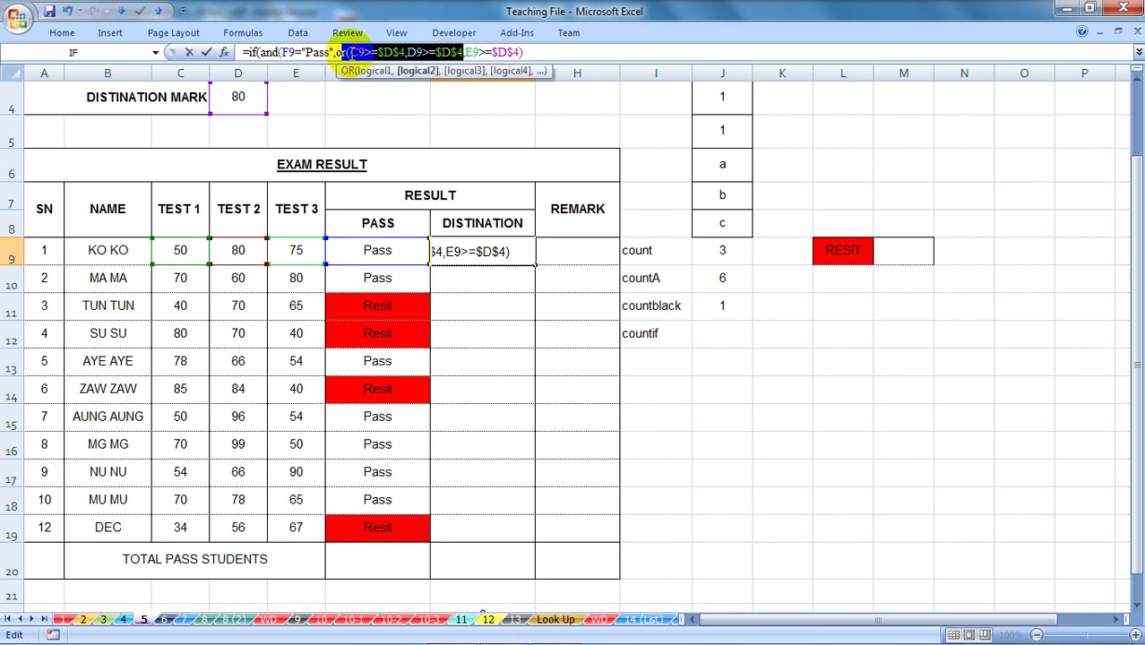
pyautogui.click(535, 52)
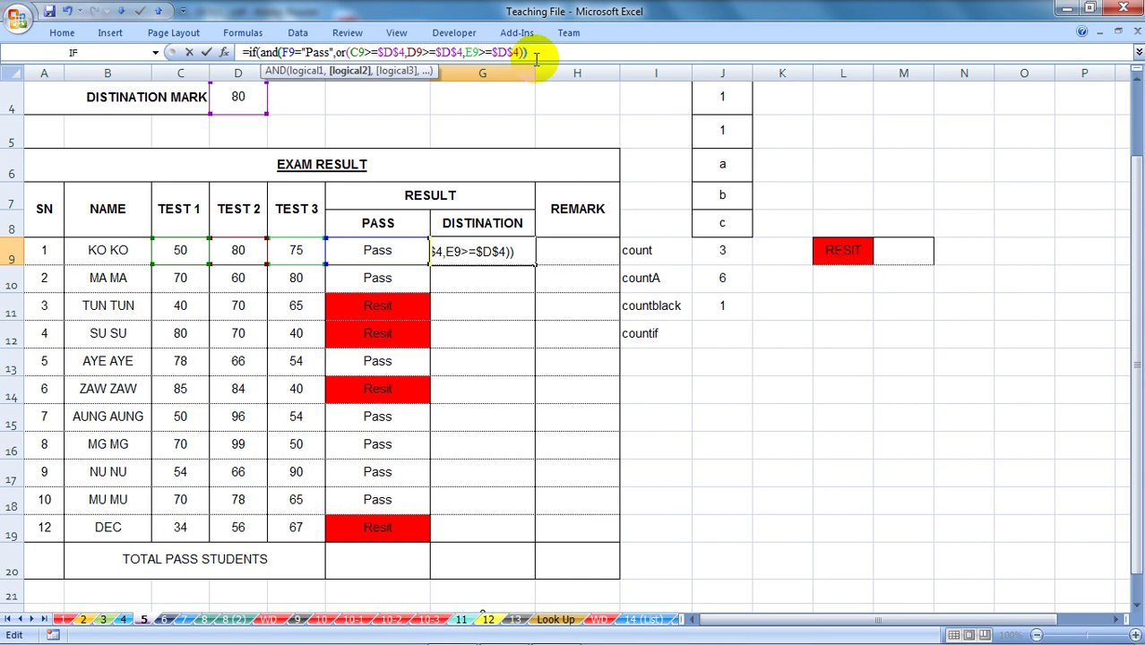
pyautogui.click(527, 53)
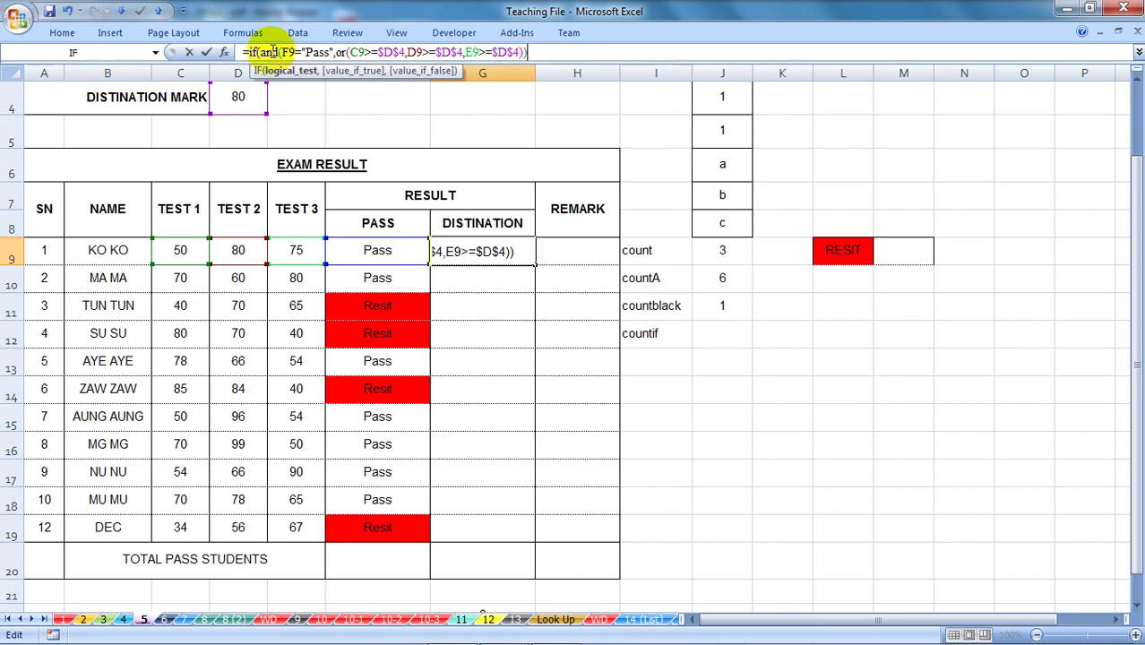
pyautogui.moveTo(258, 52); pyautogui.dragTo(527, 52)
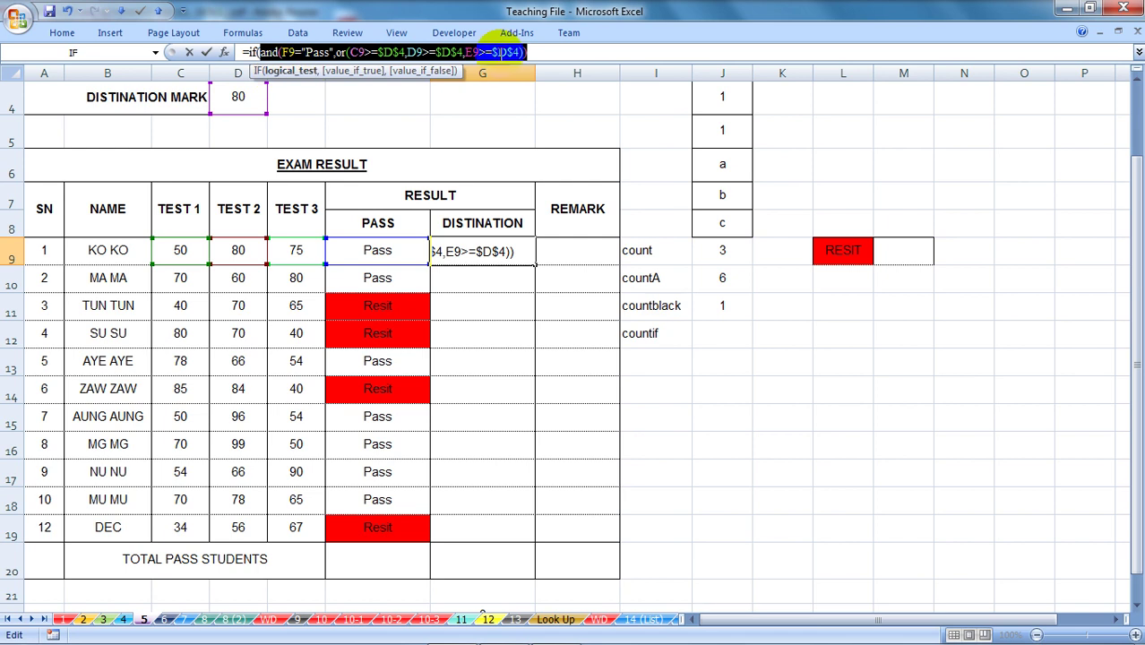
pyautogui.click(538, 50)
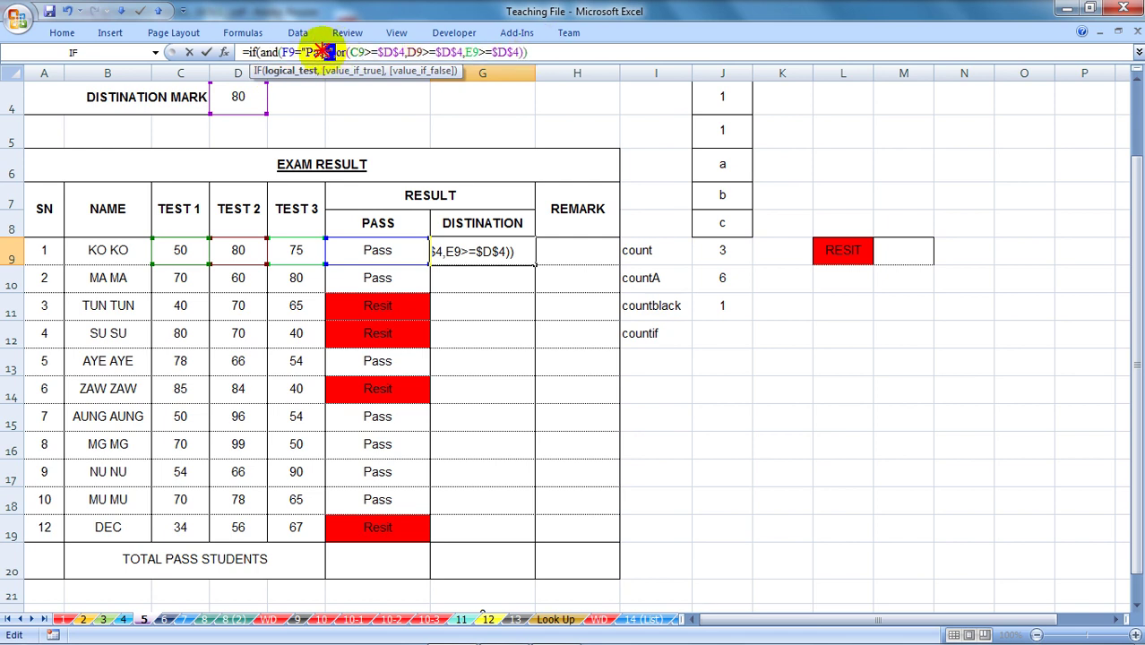
pyautogui.moveTo(281, 52); pyautogui.dragTo(336, 52)
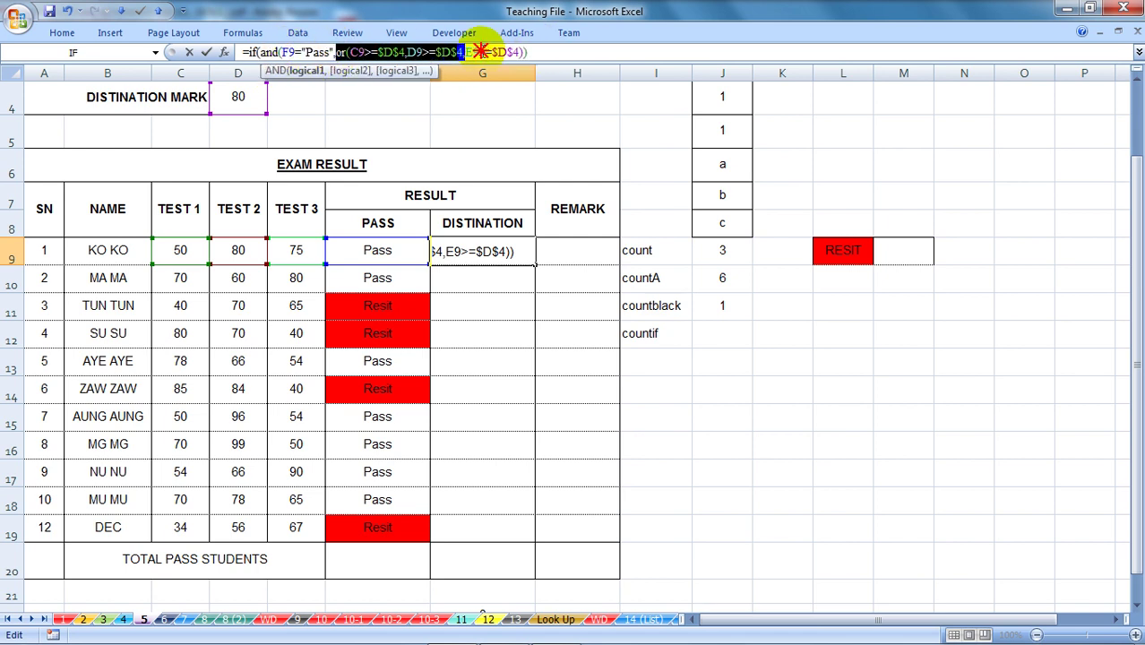
pyautogui.click(527, 52)
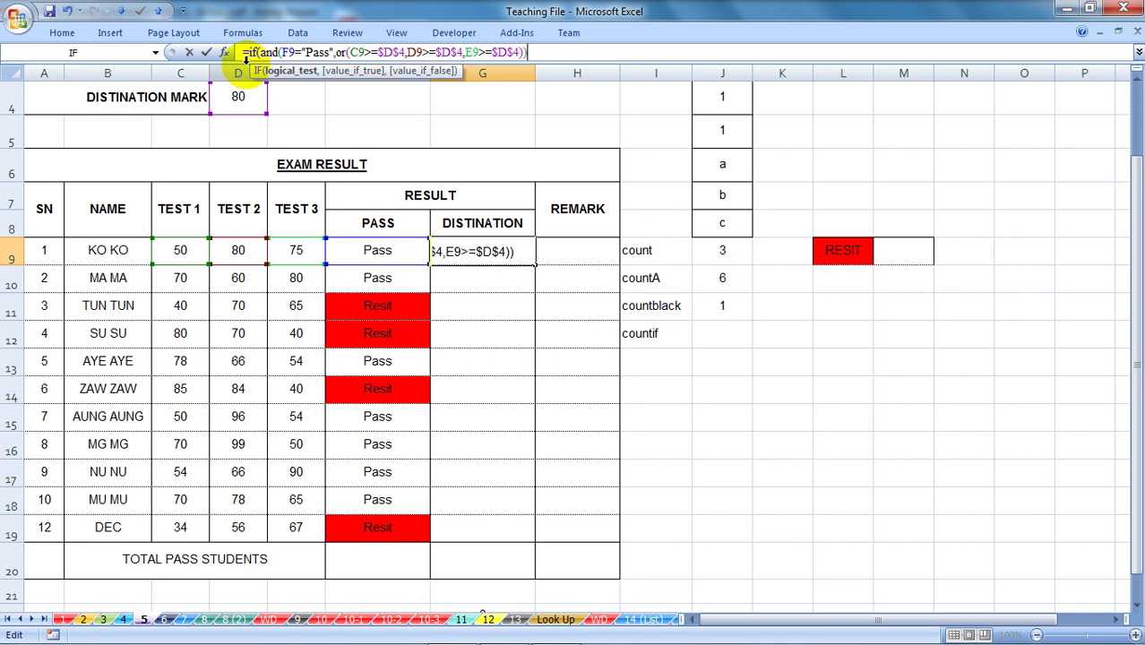
# Step: Complete the IF formula in G9 with "D" as the true value and empty text "" as the false value
pyautogui.write(',"D",')
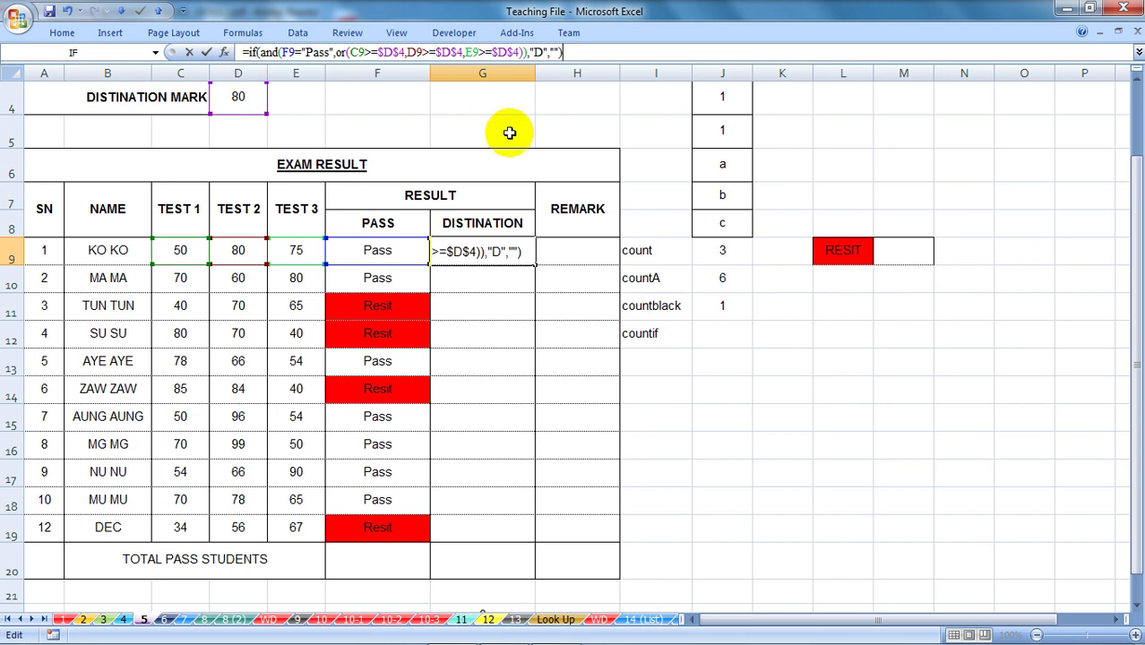
pyautogui.press('Return')
pyautogui.click(440, 251)
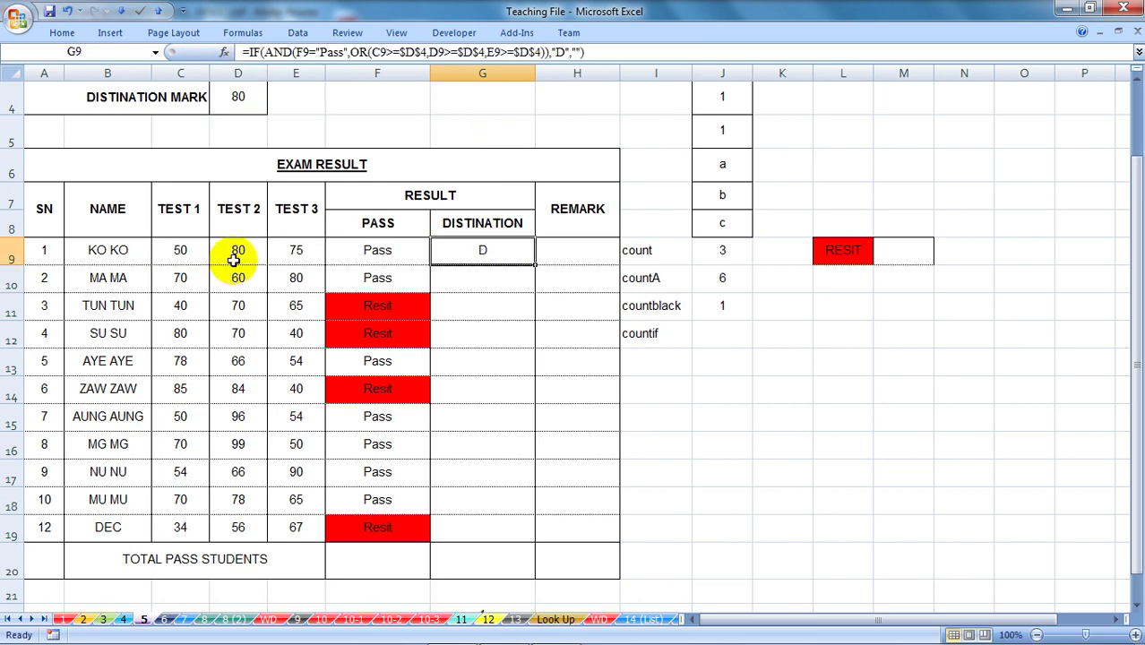
# Step: Test the formulas by changing the first student's TEST 1 mark to 40, and undo that change
pyautogui.click(179, 257)
pyautogui.write('4')
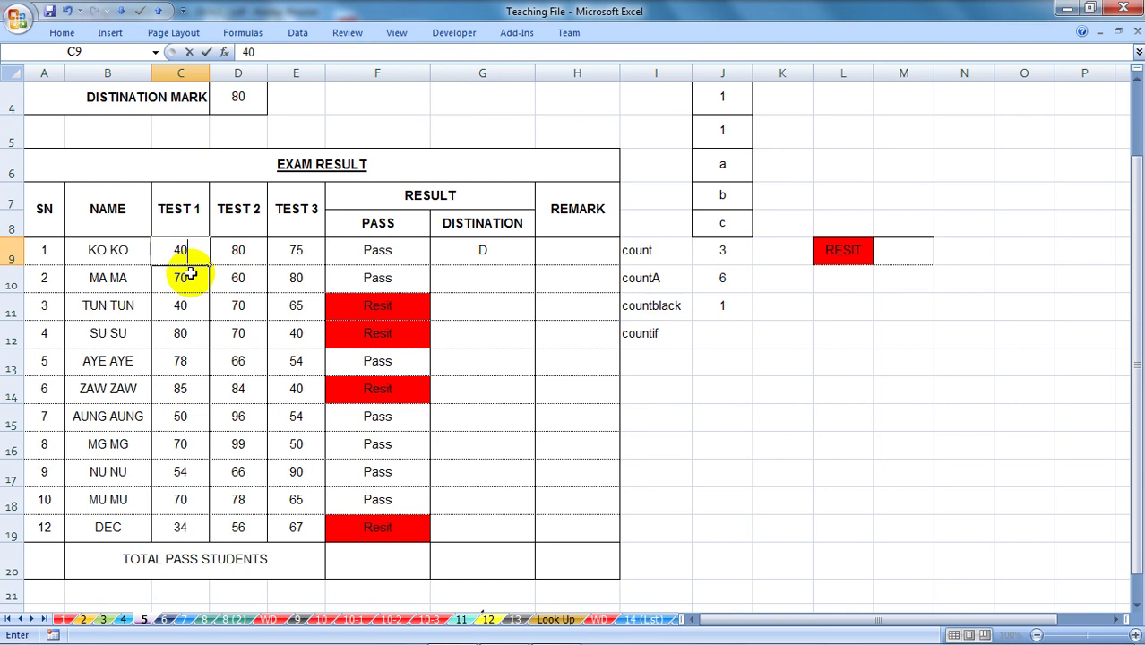
pyautogui.write('0')
pyautogui.press('Return')
pyautogui.click(254, 255)
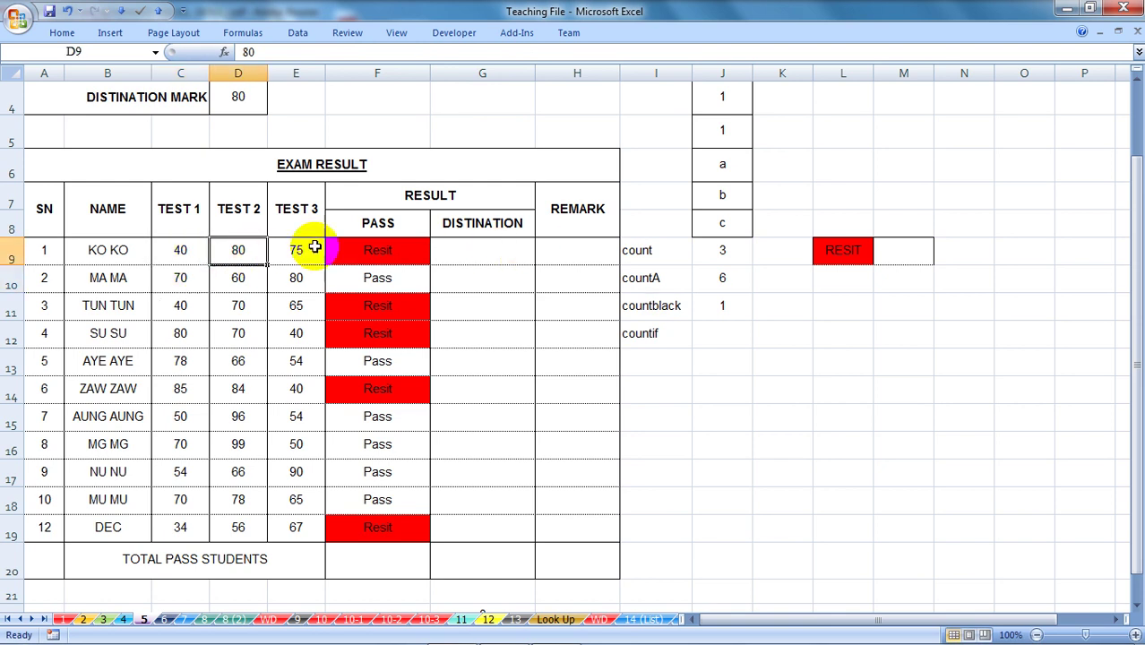
pyautogui.hotkey('ctrl', 'z')
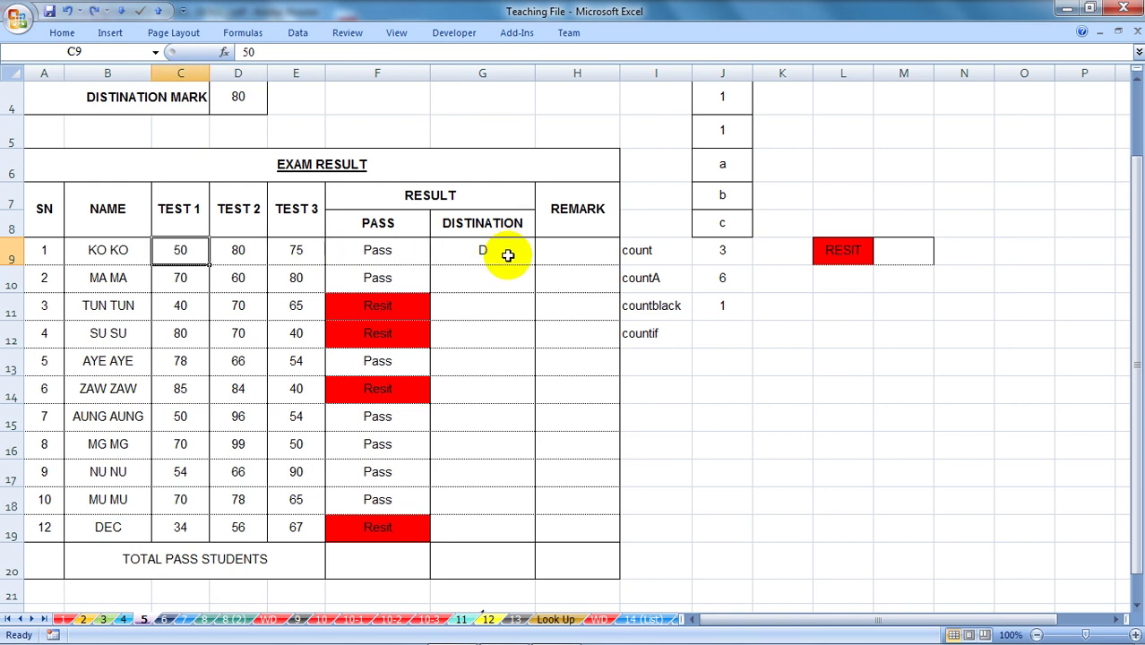
# Step: Fill the G9 formula down the DISTINATION column through G19
pyautogui.click(516, 256)
pyautogui.moveTo(533, 264); pyautogui.dragTo(527, 543)
pyautogui.click(546, 552)
pyautogui.click(587, 615)
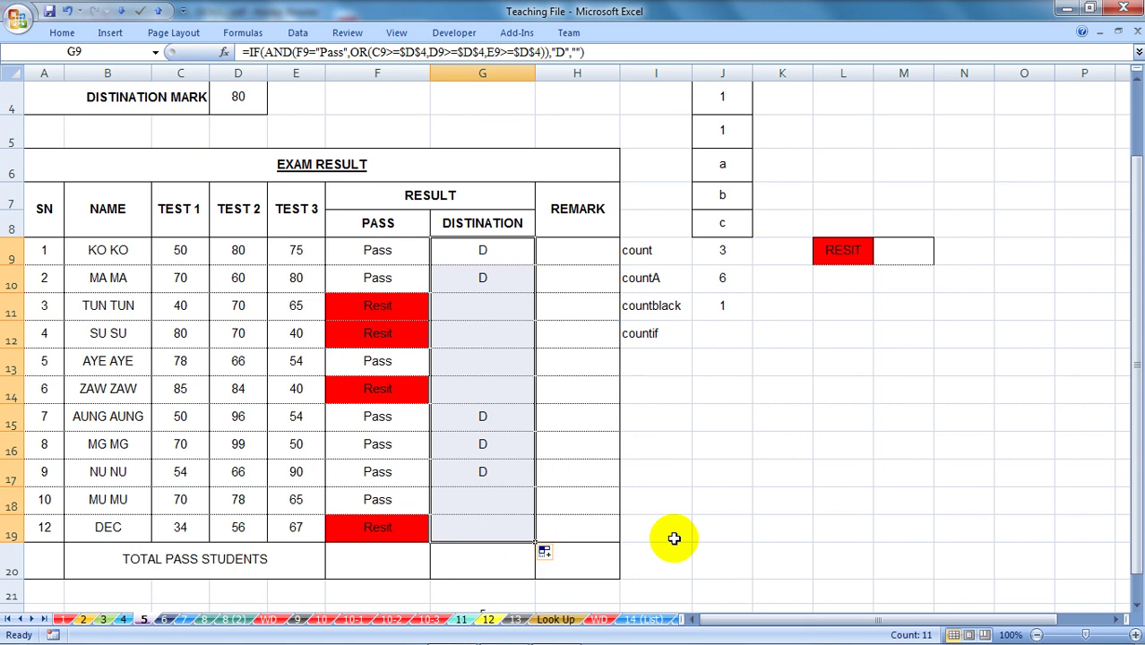
pyautogui.click(735, 497)
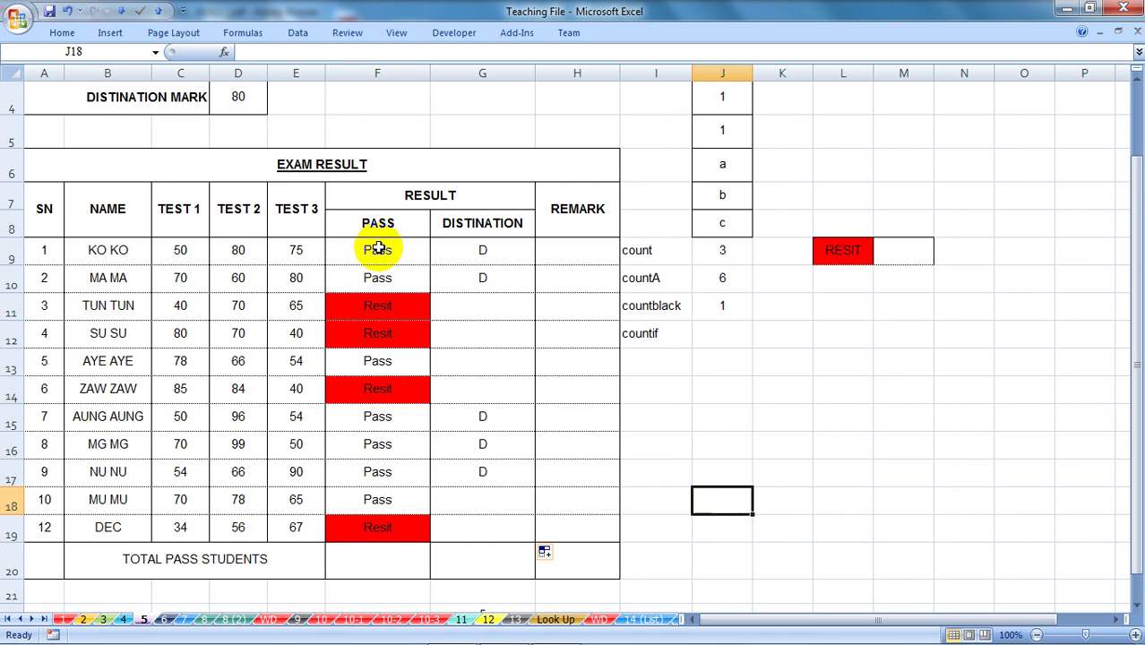
# Step: Clear the PASS and DISTINATION results in F9:G19
pyautogui.moveTo(378, 249); pyautogui.dragTo(459, 517)
pyautogui.press('Delete')
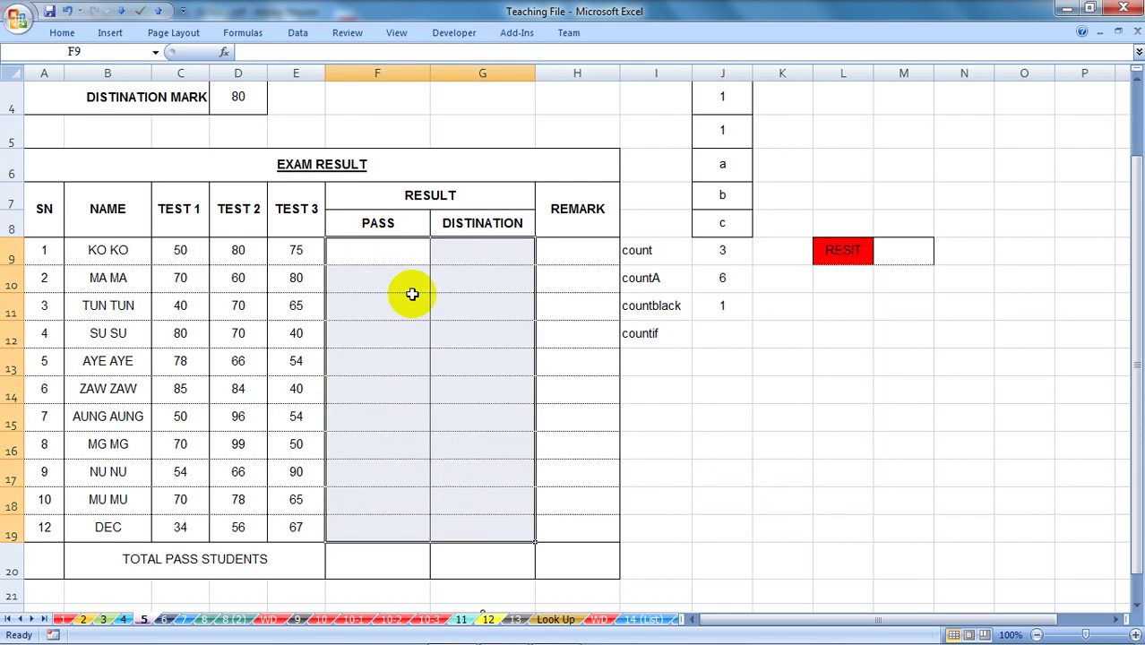
pyautogui.click(394, 253)
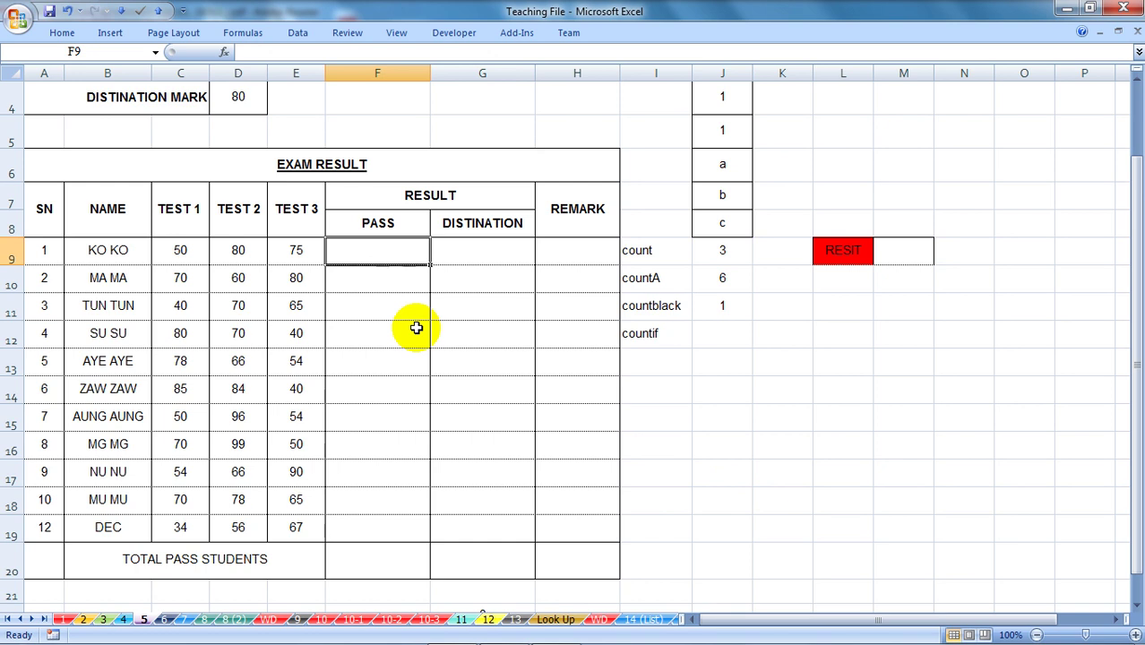
# Step: Start an IF formula in F9 with a nested AND function whose first condition is C9>=50
pyautogui.scroll(1, 376, 335)
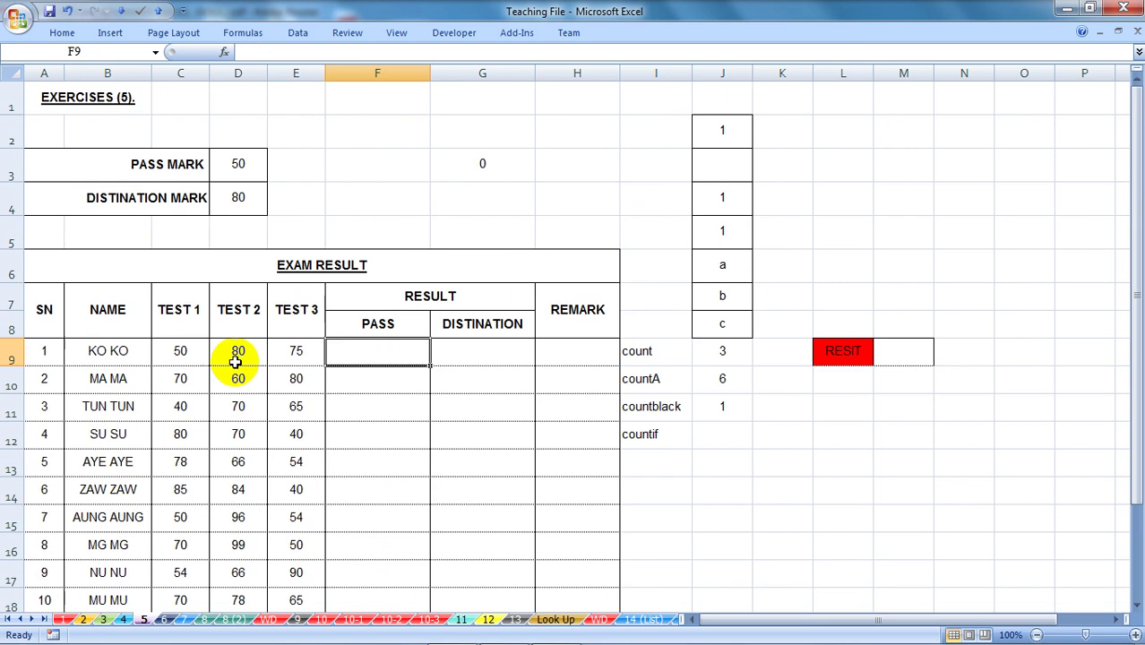
pyautogui.click(180, 351)
pyautogui.click(231, 353)
pyautogui.click(364, 356)
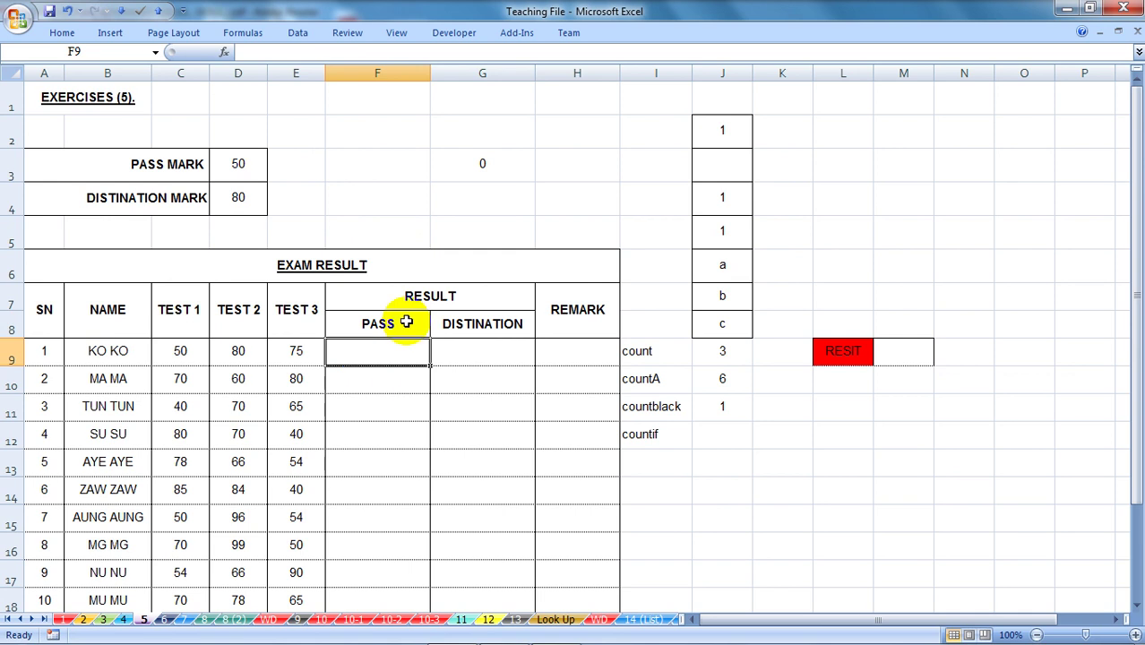
pyautogui.scroll(-1, 398, 325)
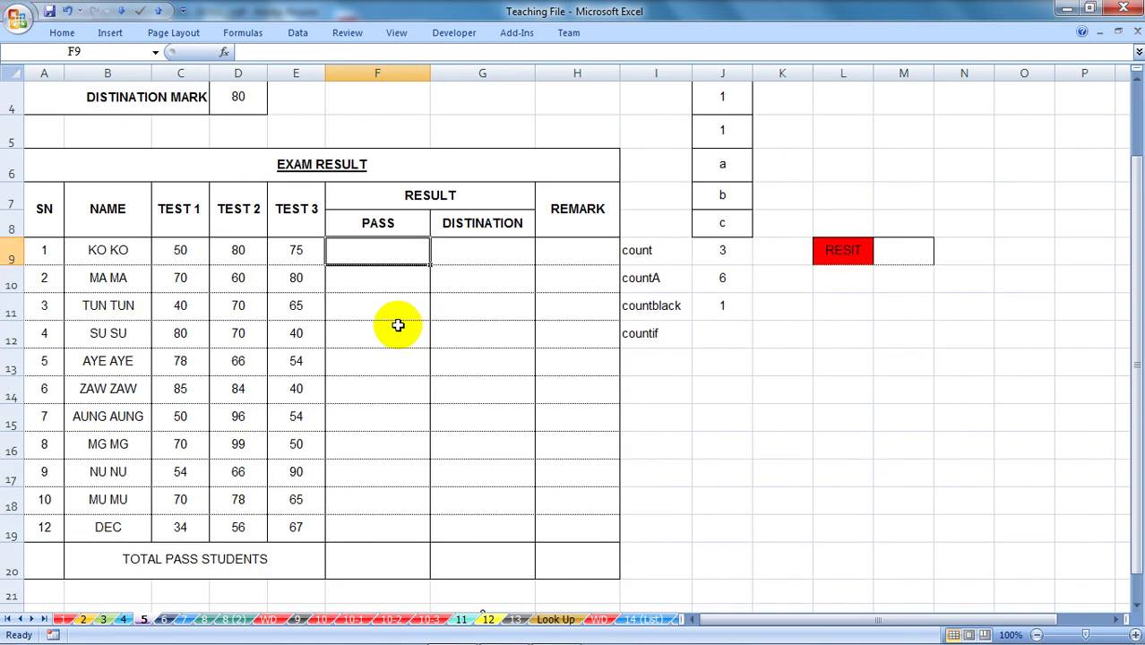
pyautogui.write('=if(')
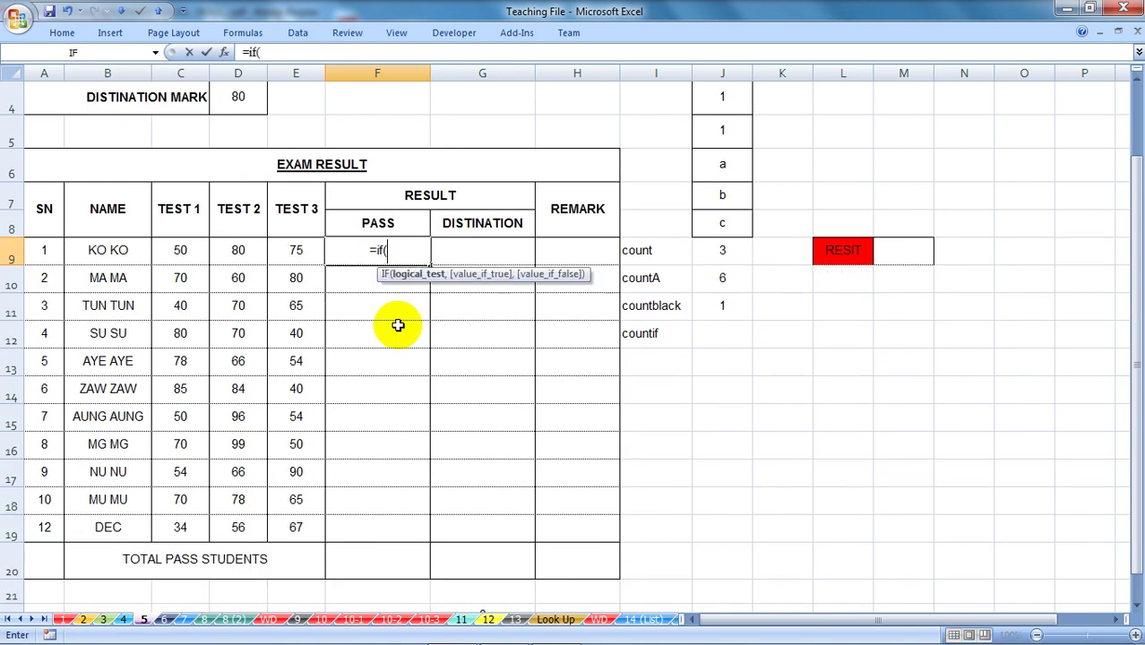
pyautogui.write('and(')
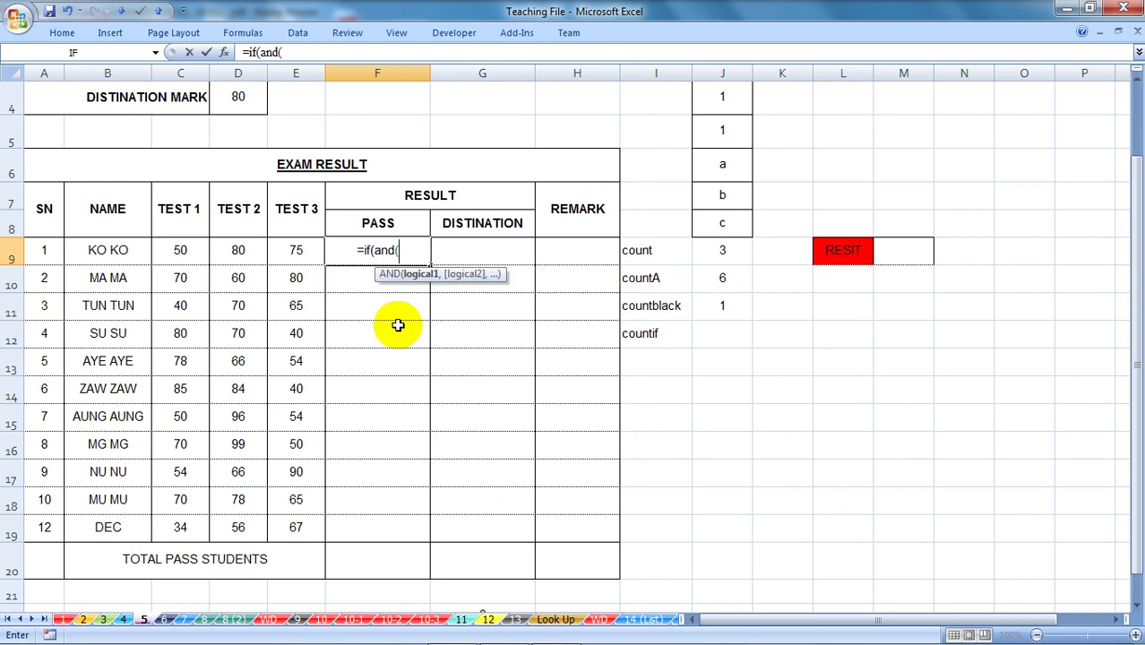
pyautogui.click(180, 251)
pyautogui.write('>')
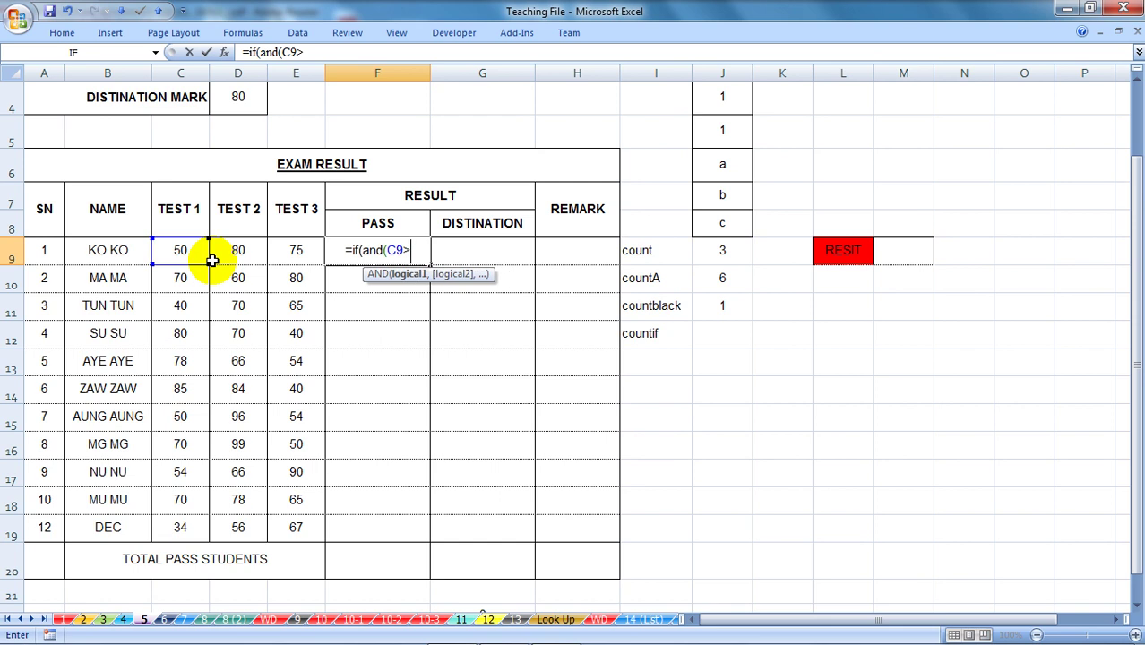
pyautogui.write('=50')
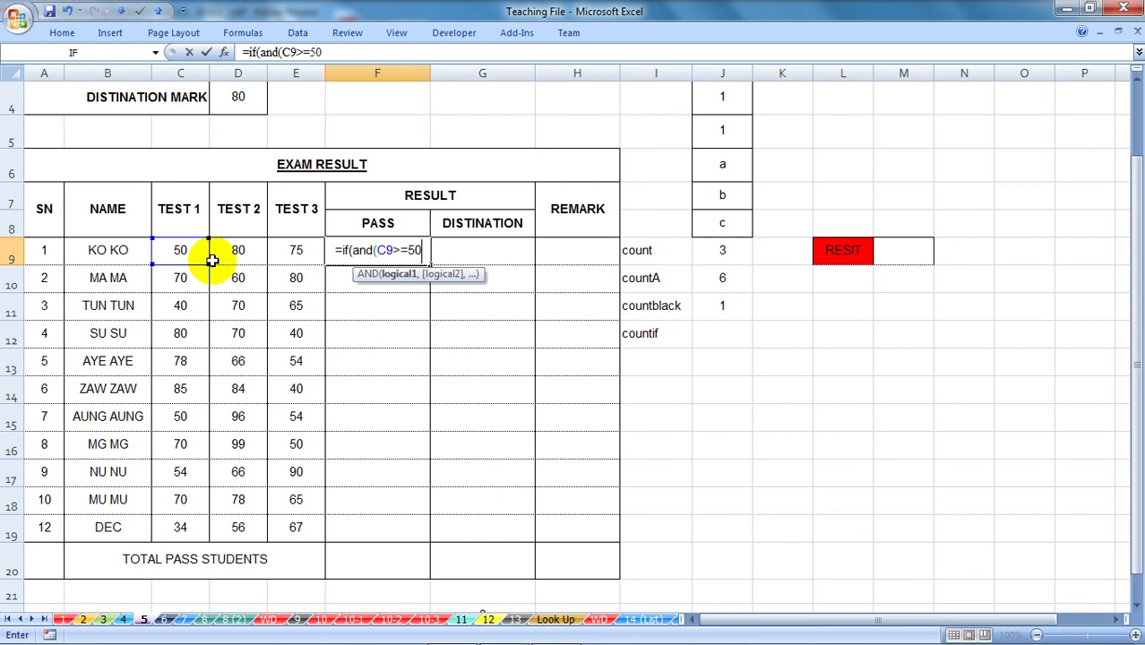
# Step: Add the TEST 2 and TEST 3 conditions D9>=50 and E9>=50 to the AND function in F9 and close it
pyautogui.scroll(1, 269, 148)
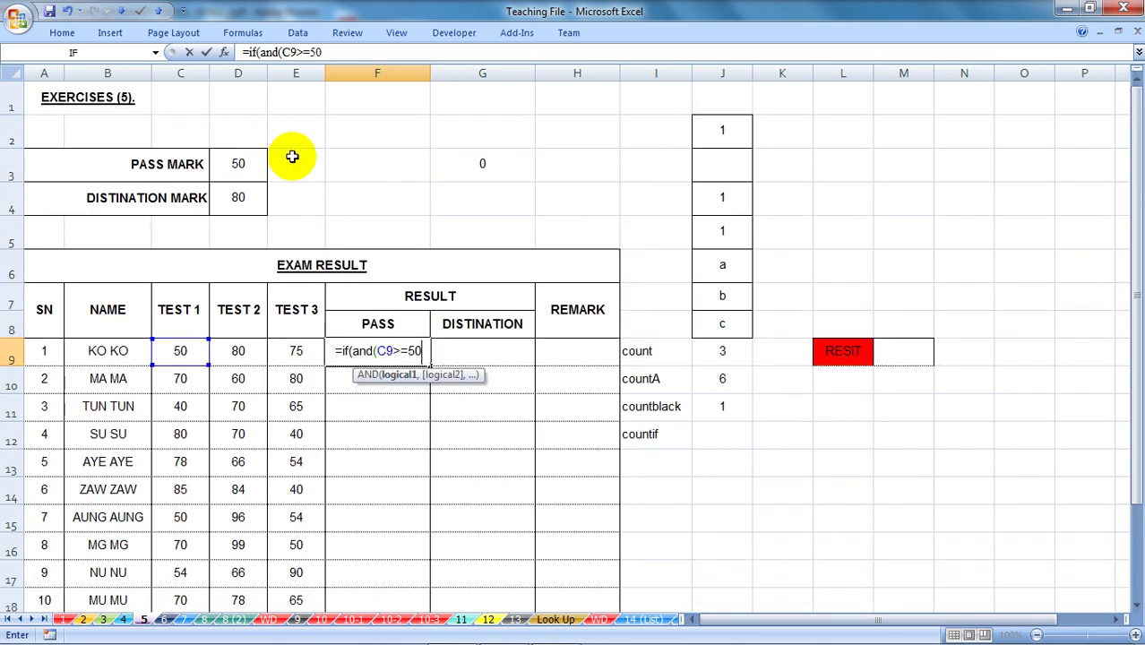
pyautogui.scroll(-1, 330, 184)
pyautogui.write(',')
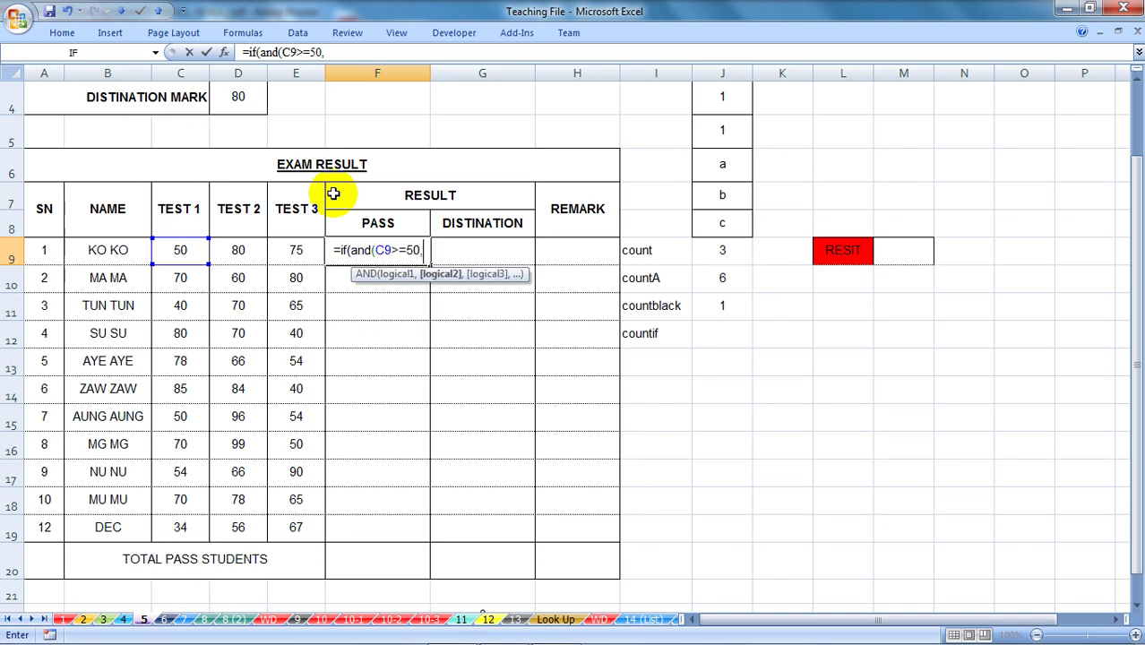
pyautogui.click(239, 251)
pyautogui.write('>=')
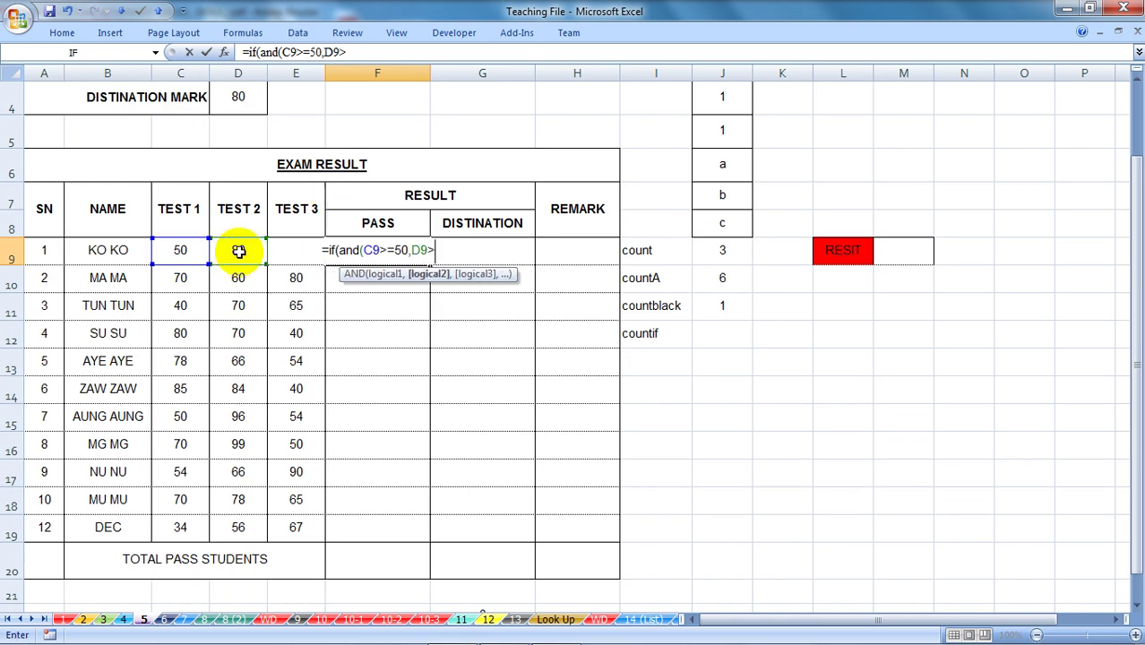
pyautogui.write('50,')
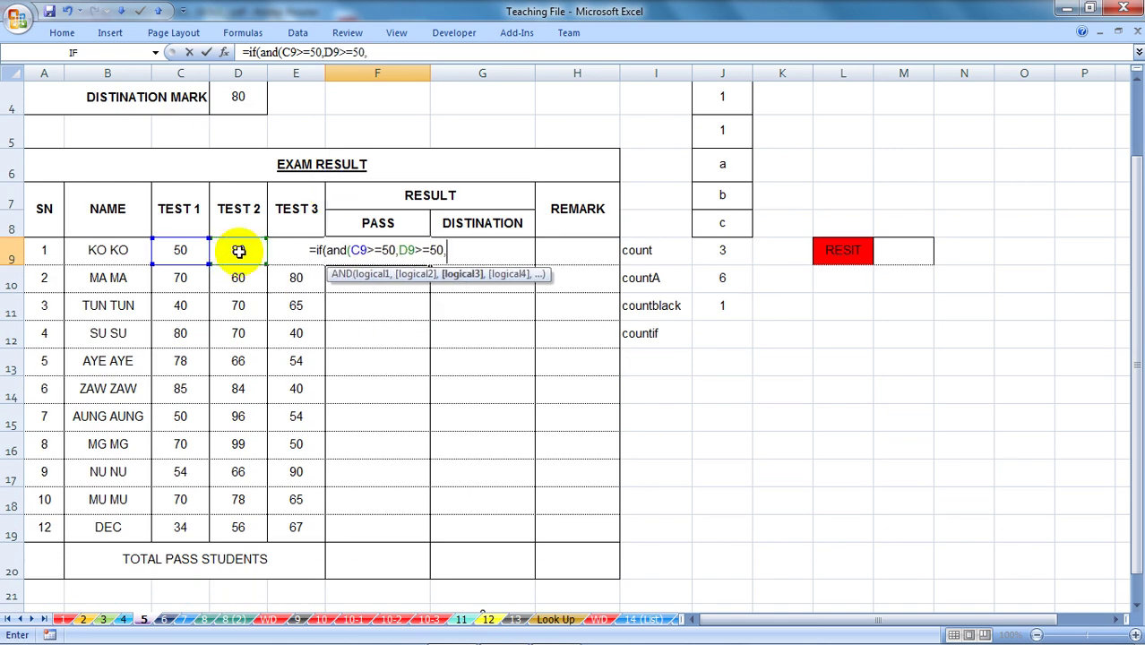
pyautogui.moveTo(455, 252); pyautogui.dragTo(299, 247)
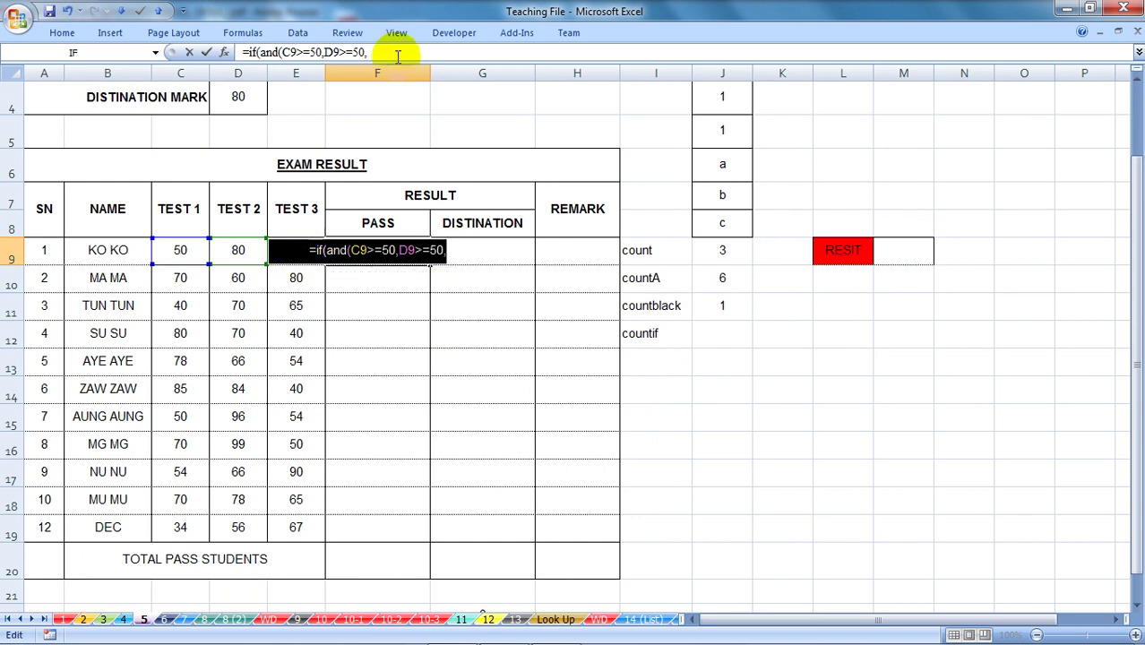
pyautogui.moveTo(396, 51); pyautogui.dragTo(311, 127)
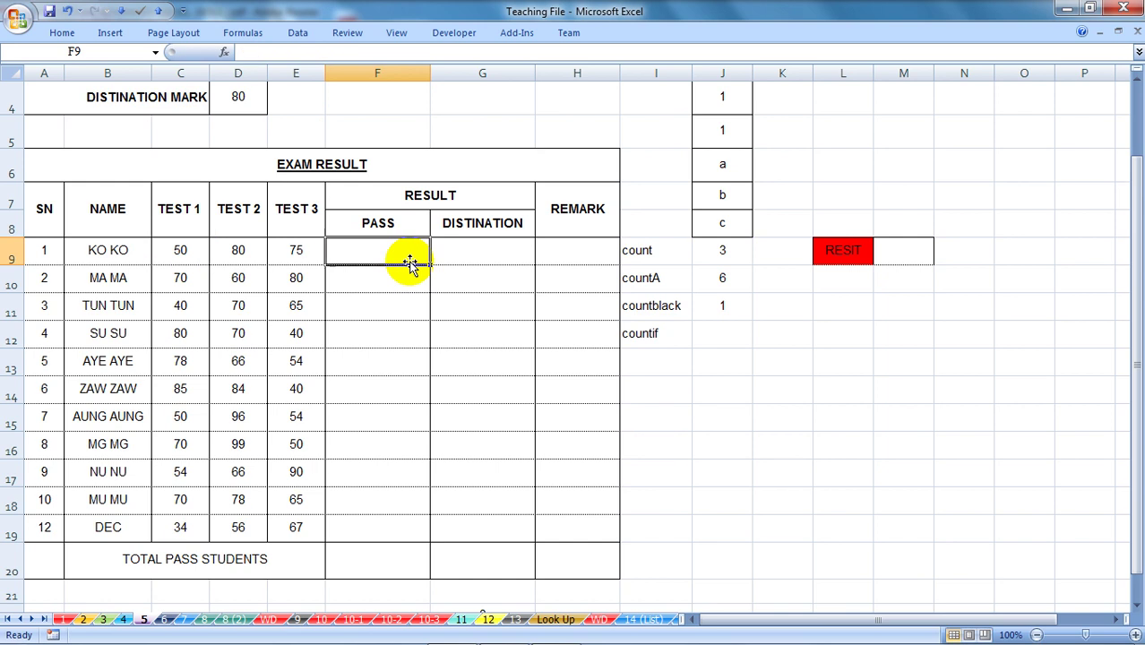
pyautogui.click(346, 52)
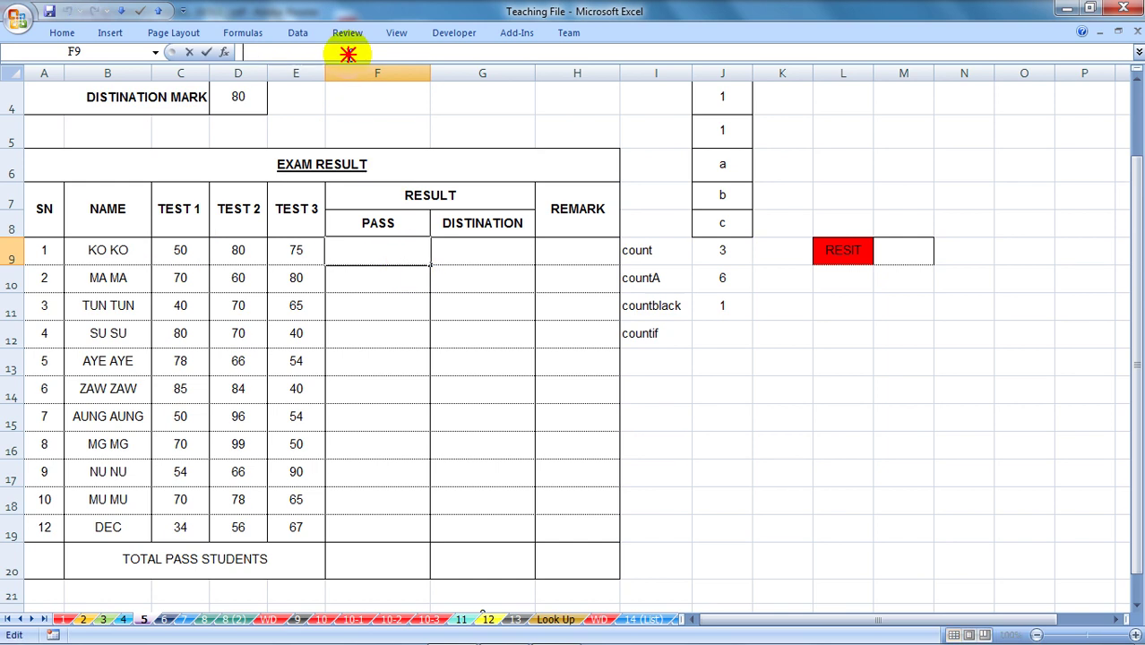
pyautogui.click(296, 252)
pyautogui.write('>=')
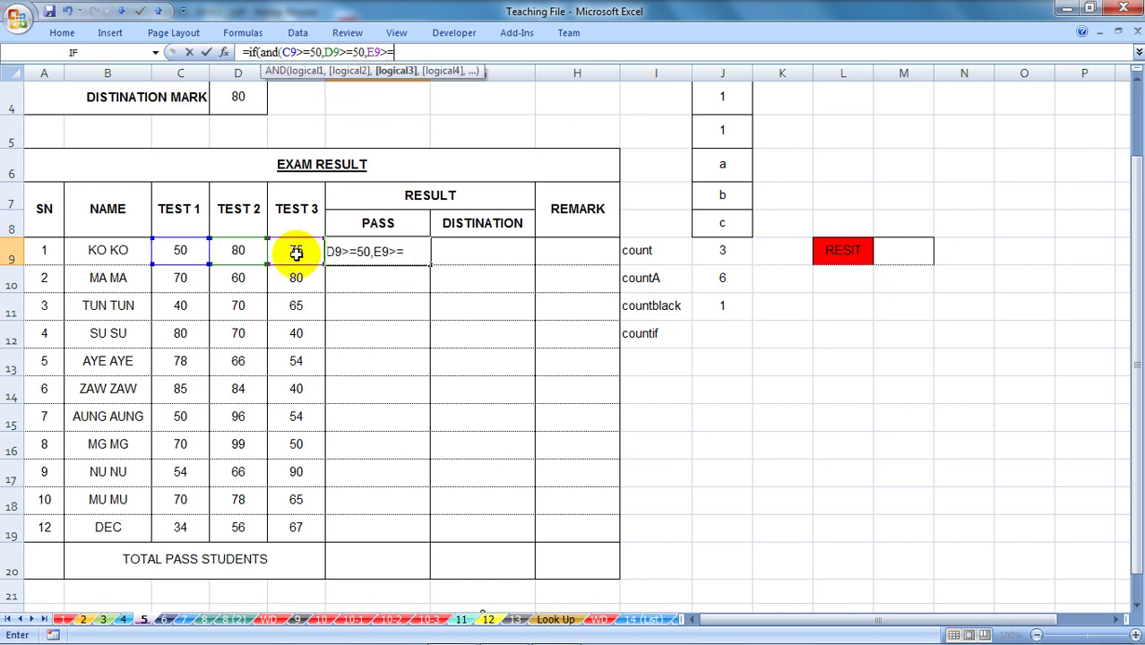
pyautogui.write('50),')
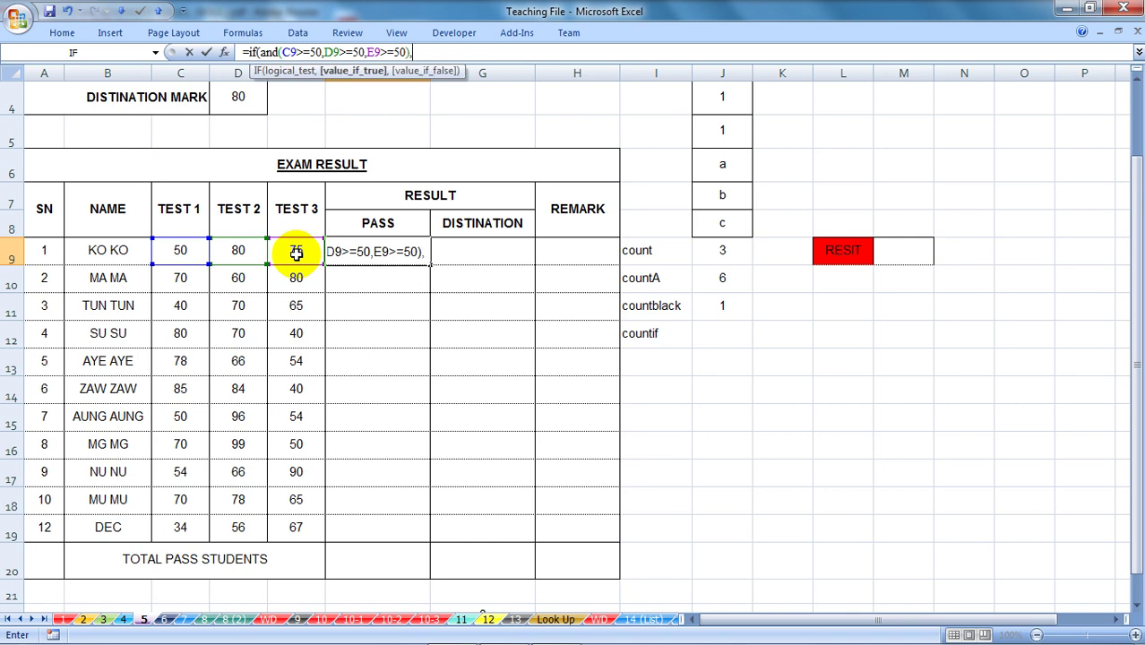
# Step: Complete the IF formula in F9 with "Pass" as the true value and "Resit" as the false value
pyautogui.write('"Pass",')
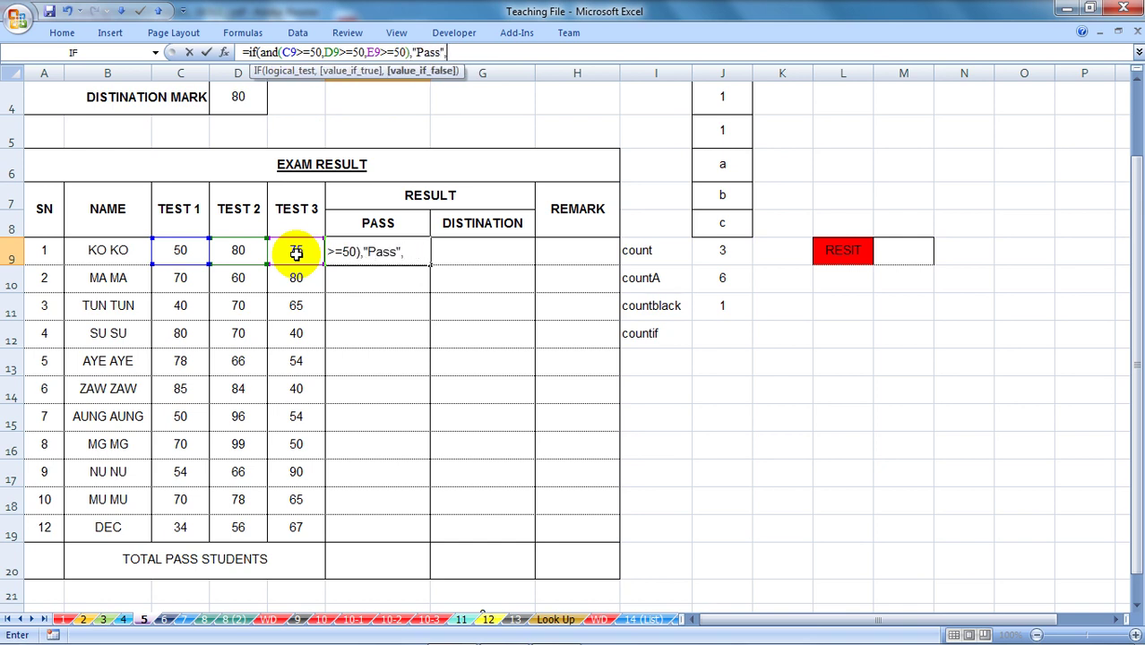
pyautogui.write('"RES')
pyautogui.press('BackSpace')
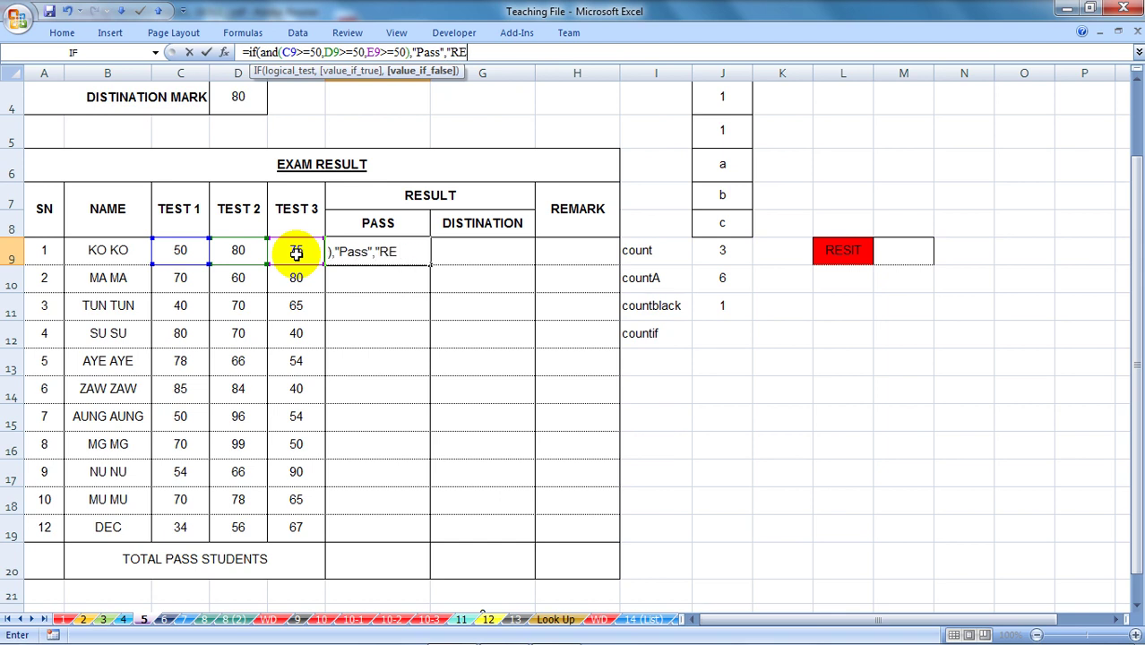
pyautogui.press('BackSpace')
pyautogui.write('esit")')
pyautogui.press('Return')
pyautogui.click(378, 250)
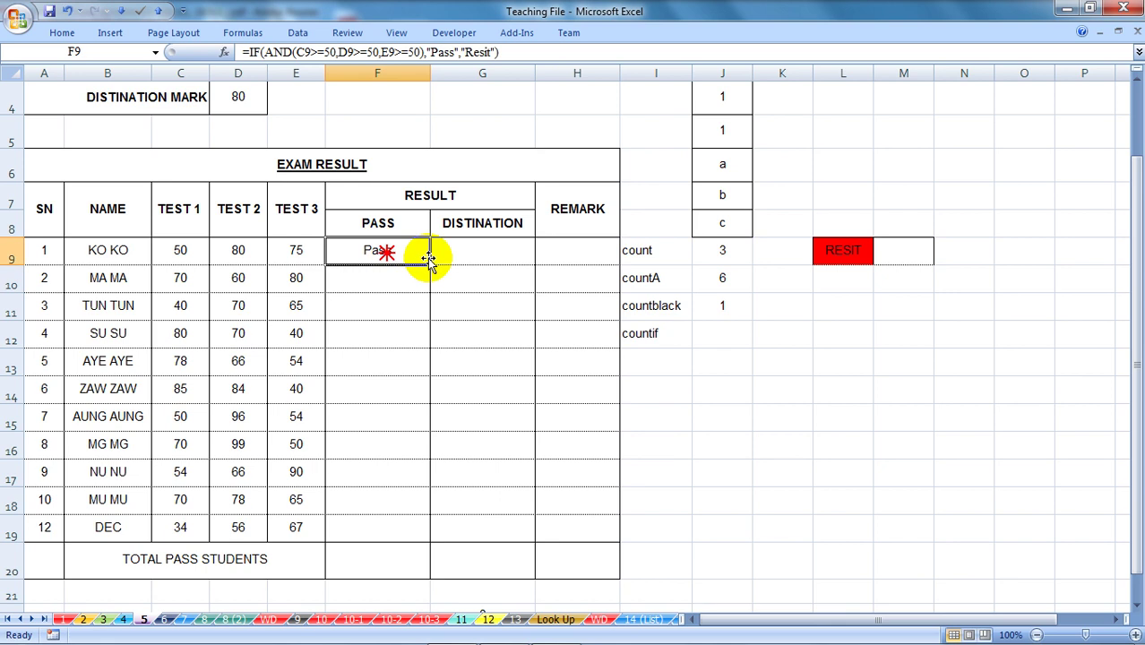
# Step: Fill the PASS formula from F9 down through F19
pyautogui.moveTo(432, 266); pyautogui.dragTo(417, 530)
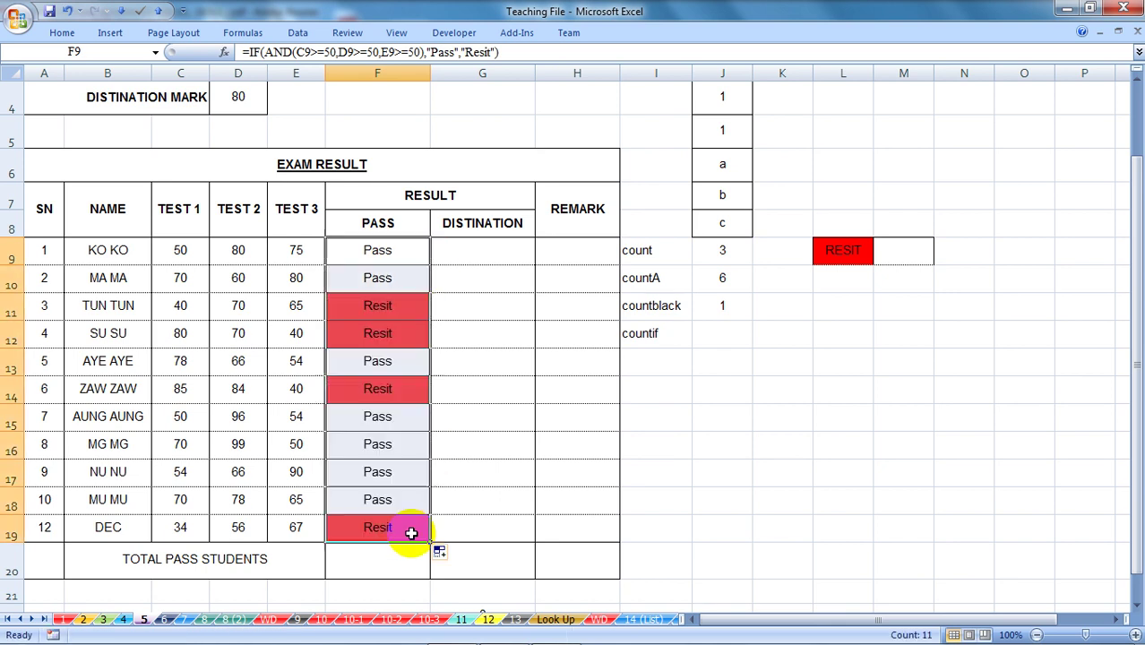
pyautogui.click(438, 552)
pyautogui.click(577, 448)
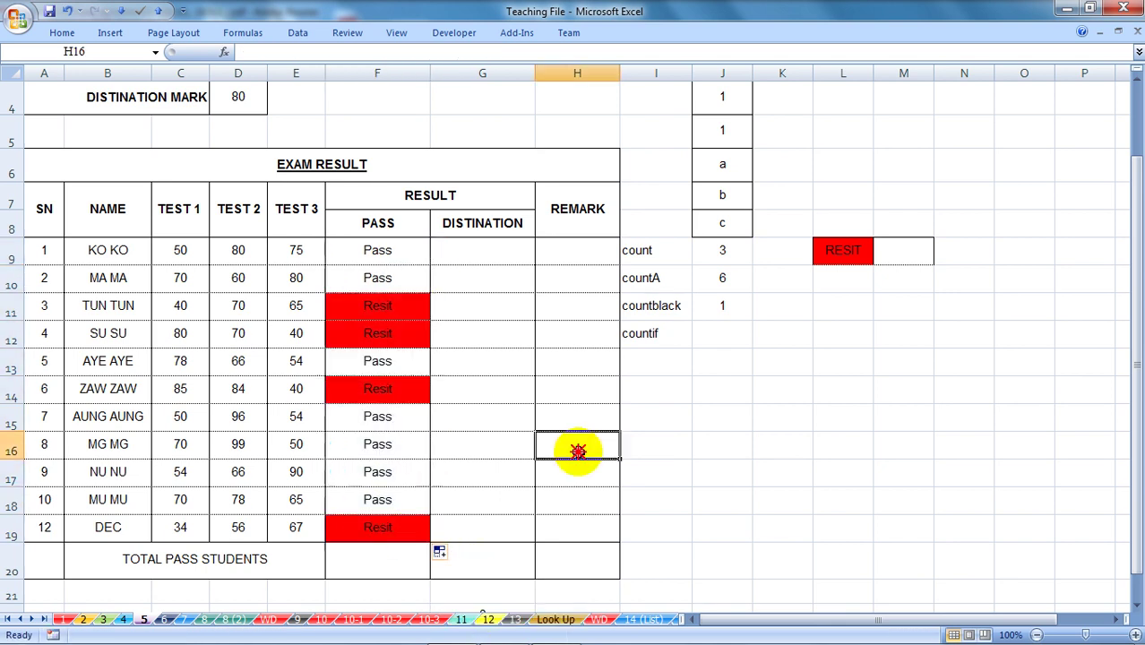
pyautogui.click(507, 251)
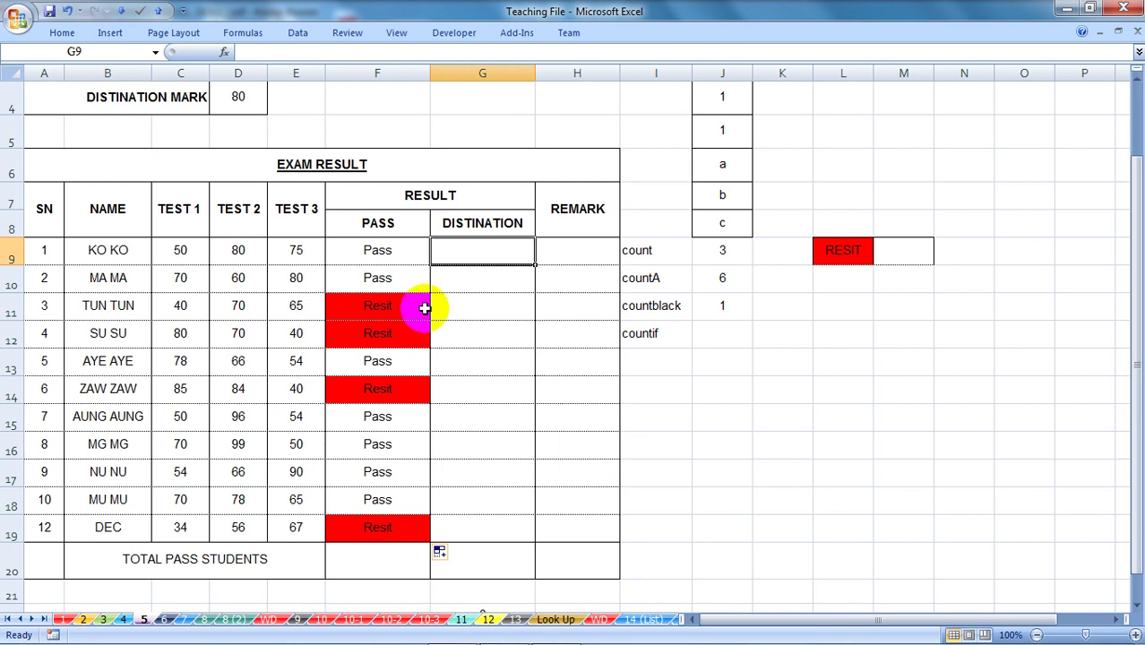
pyautogui.click(414, 251)
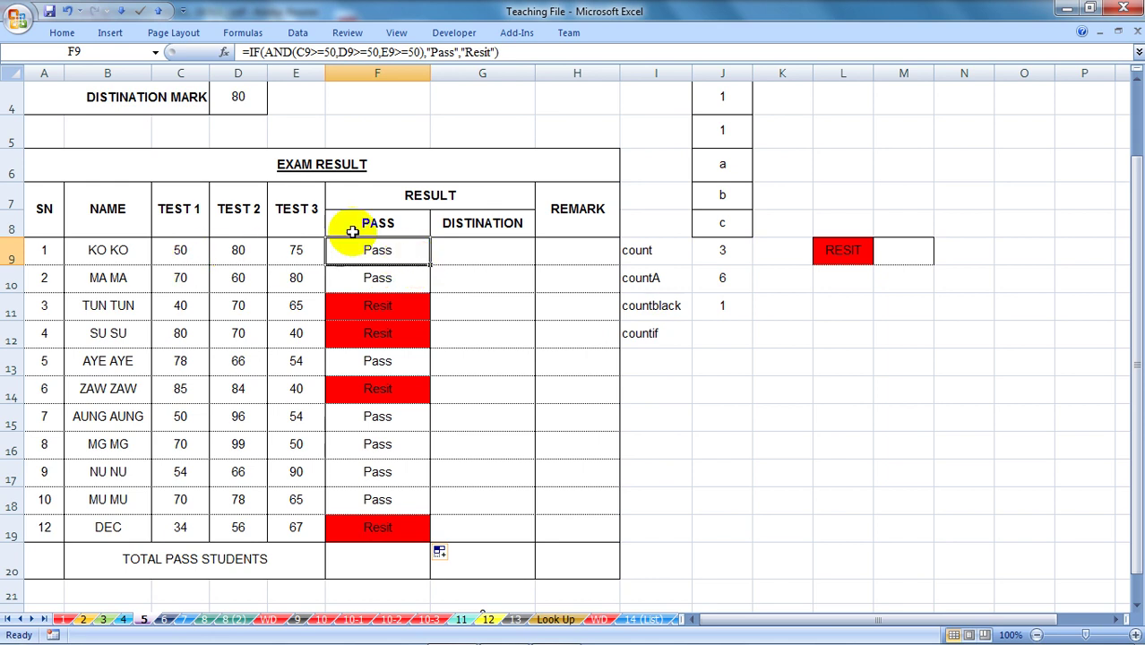
# Step: Start an IF formula in G9 with a nested AND whose first condition is F9="Pass" and whose second is an OR function
pyautogui.click(508, 253)
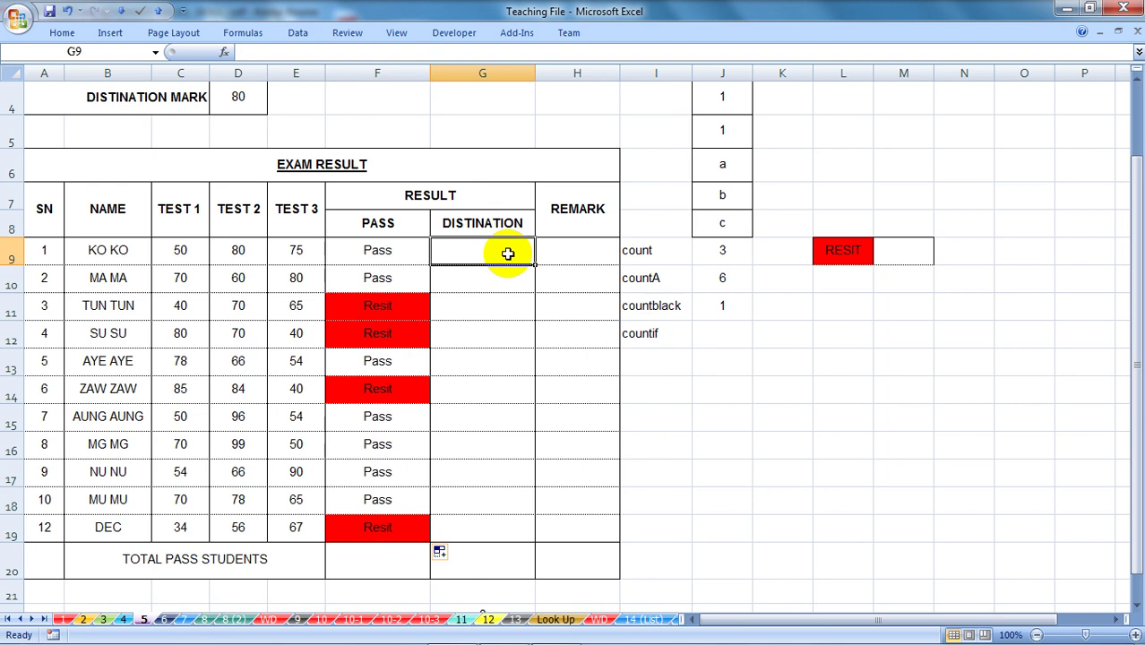
pyautogui.write('=if')
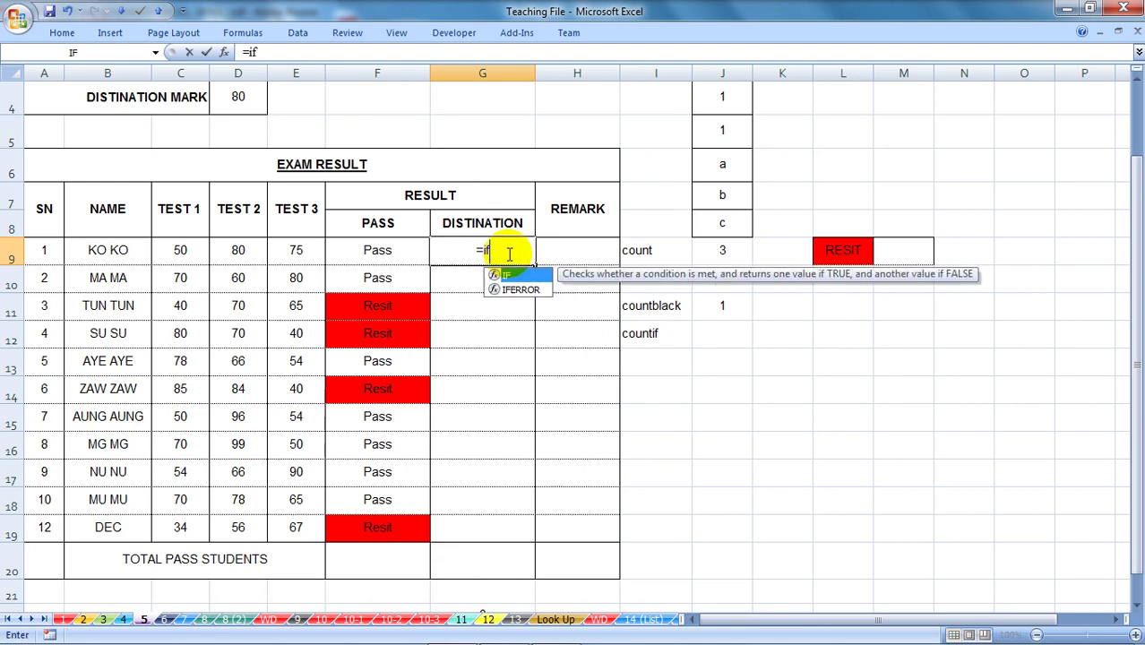
pyautogui.write('(')
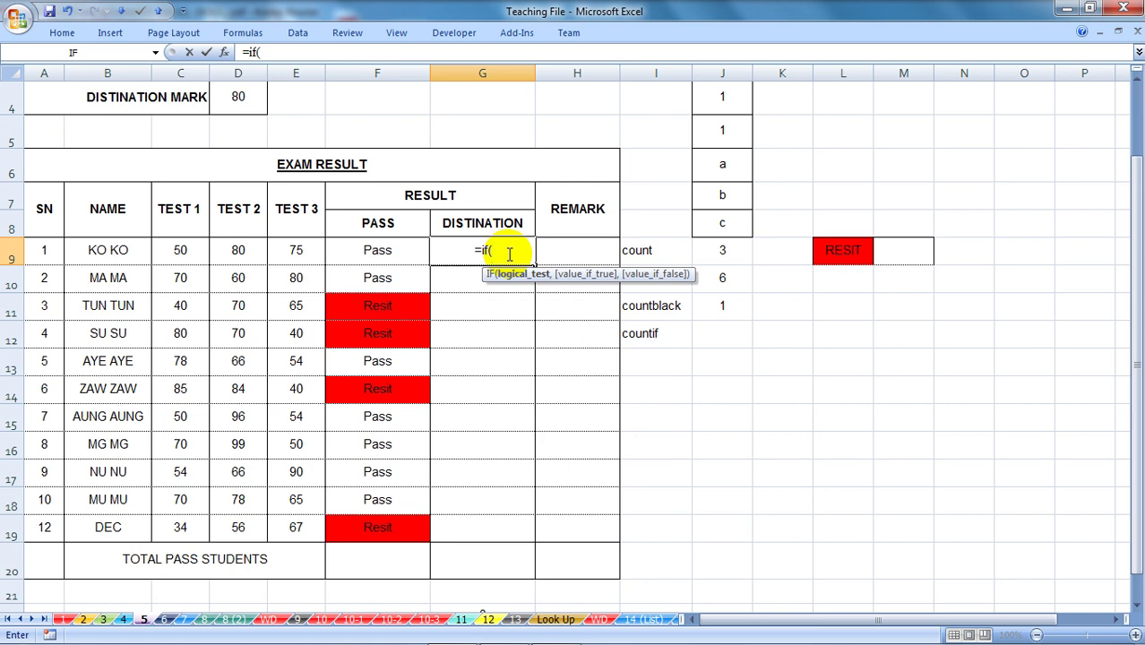
pyautogui.write('and(')
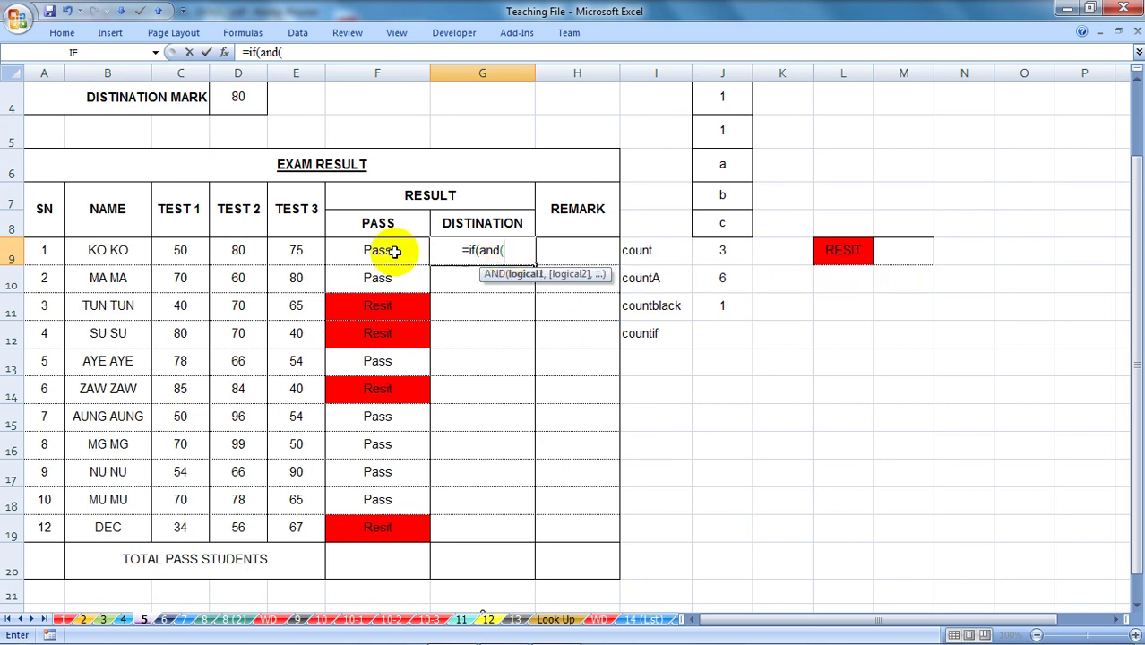
pyautogui.click(394, 252)
pyautogui.write('=')
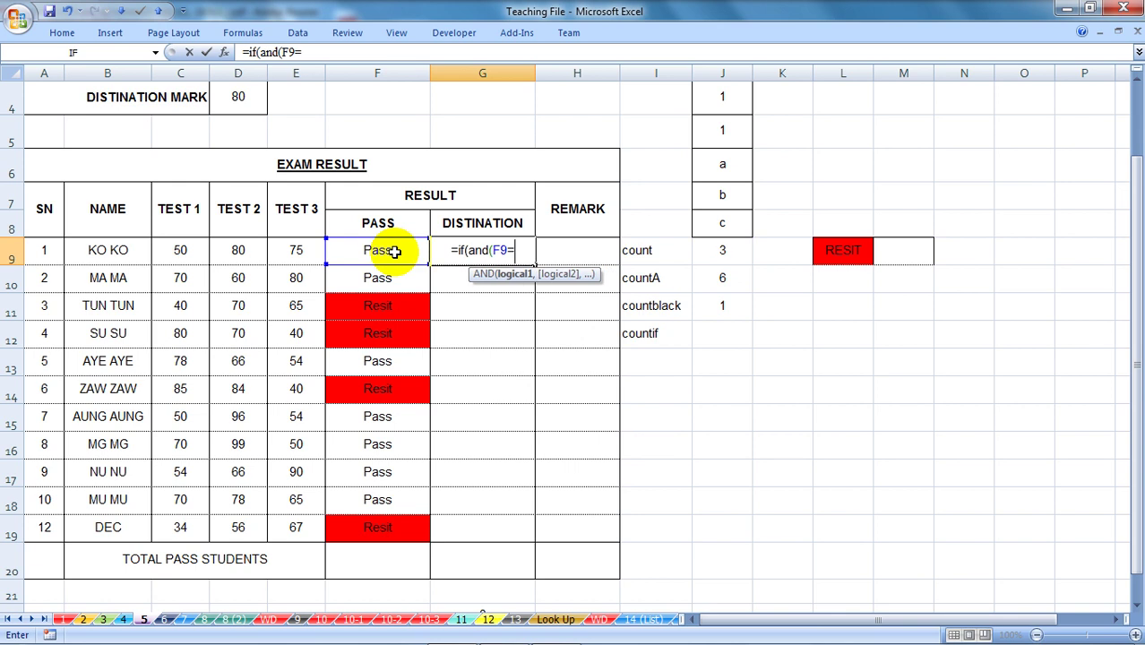
pyautogui.write('"Pass",or')
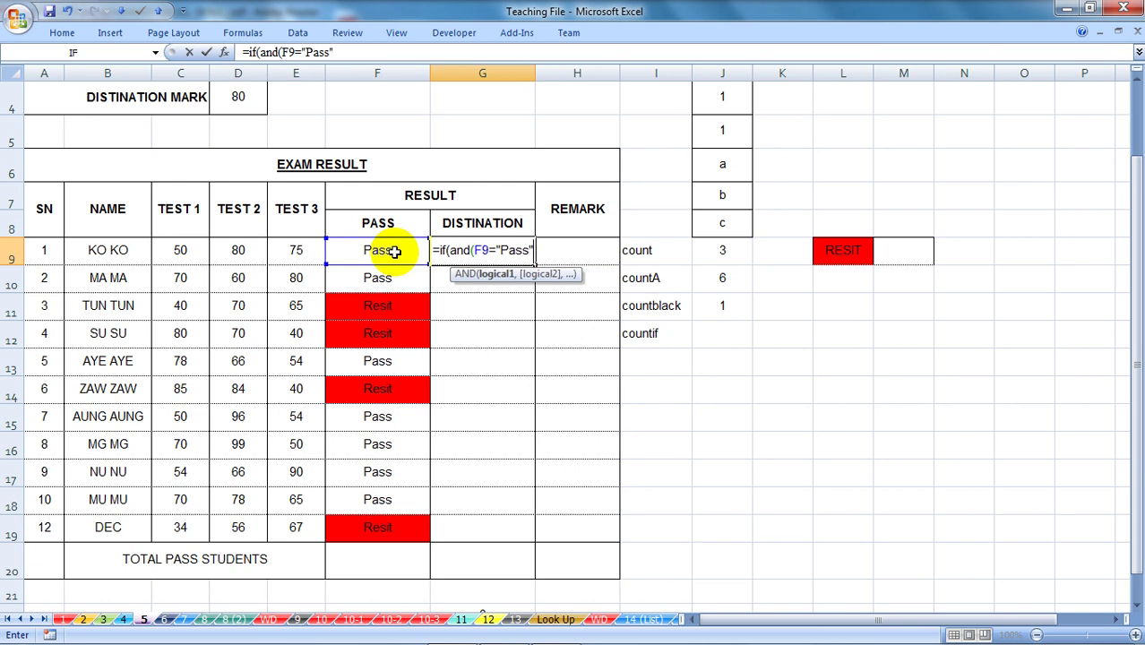
pyautogui.write('(')
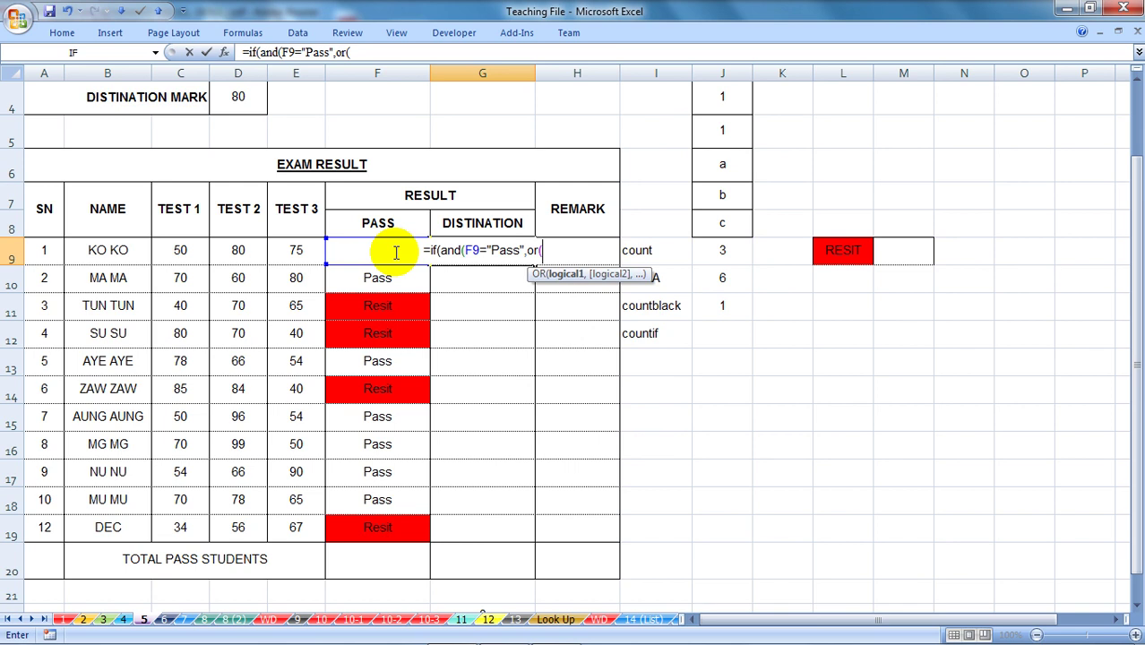
# Step: Fill the OR function in G9 with the conditions C9>=80, D9>=80 and E9>=80 and close it
pyautogui.click(180, 255)
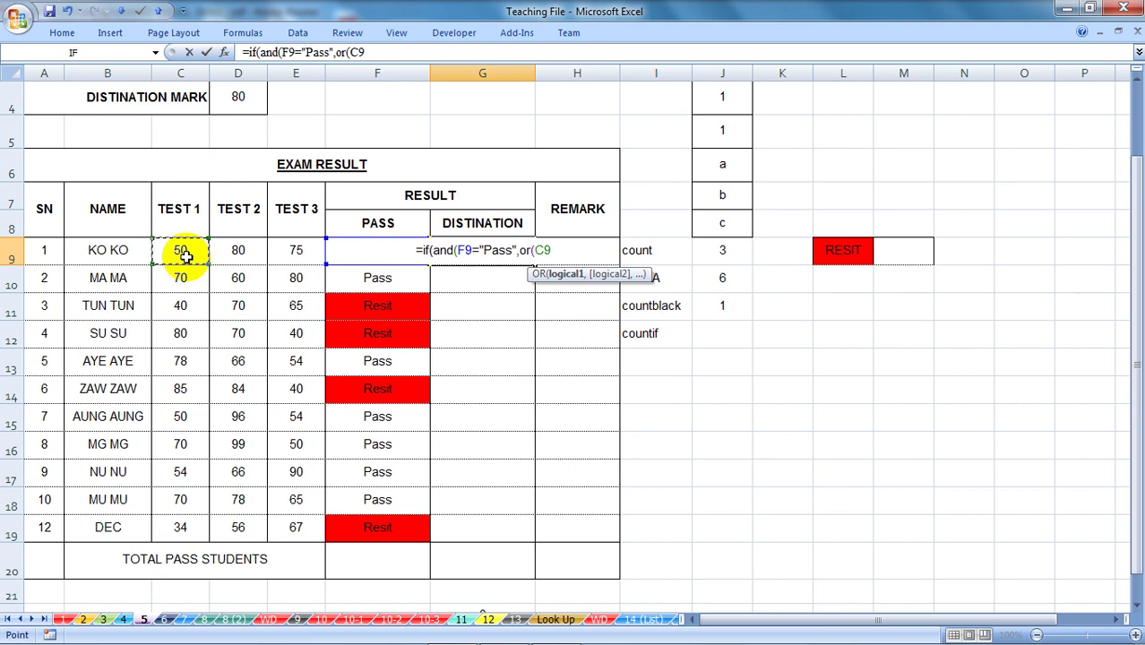
pyautogui.write('>=80')
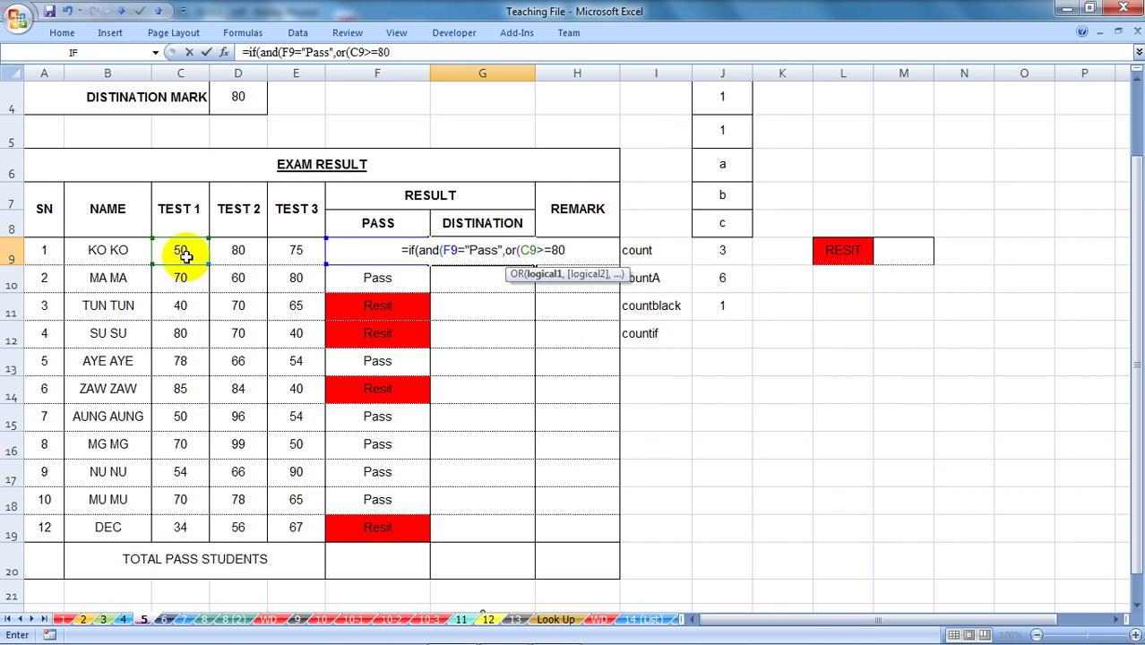
pyautogui.write(',')
pyautogui.click(244, 252)
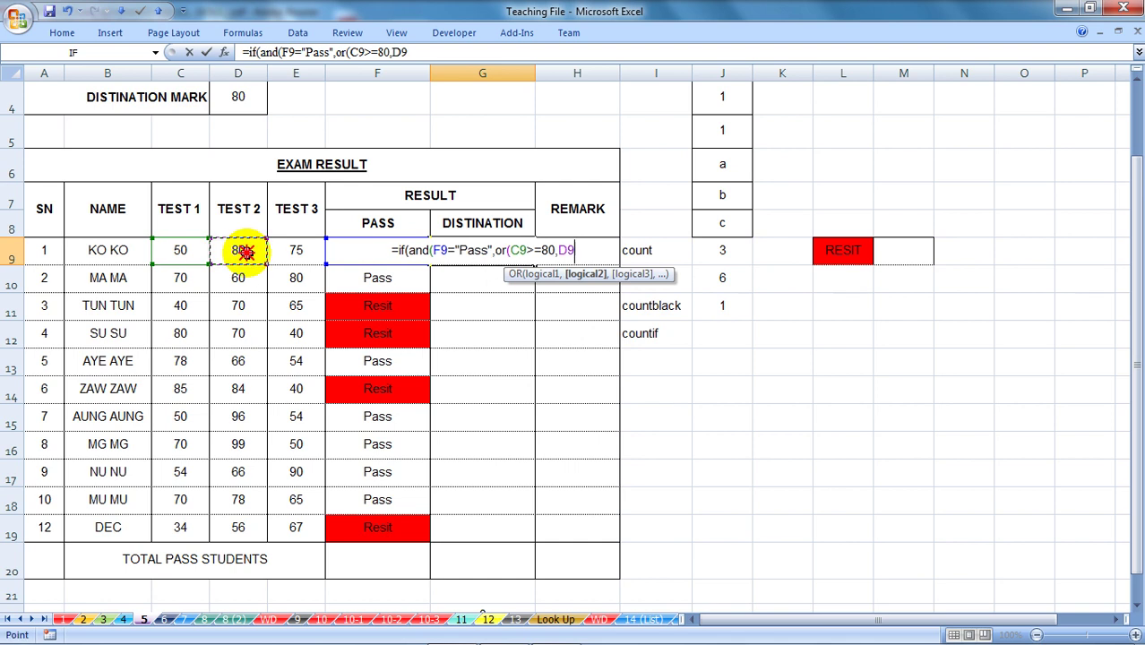
pyautogui.write('>=')
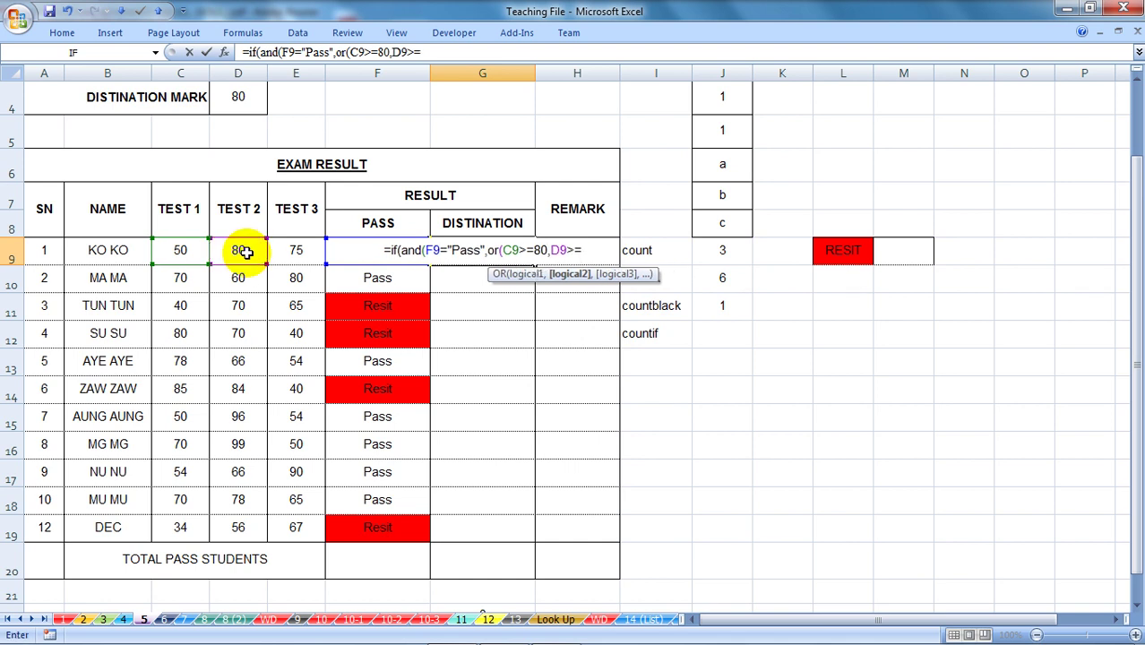
pyautogui.write('80m')
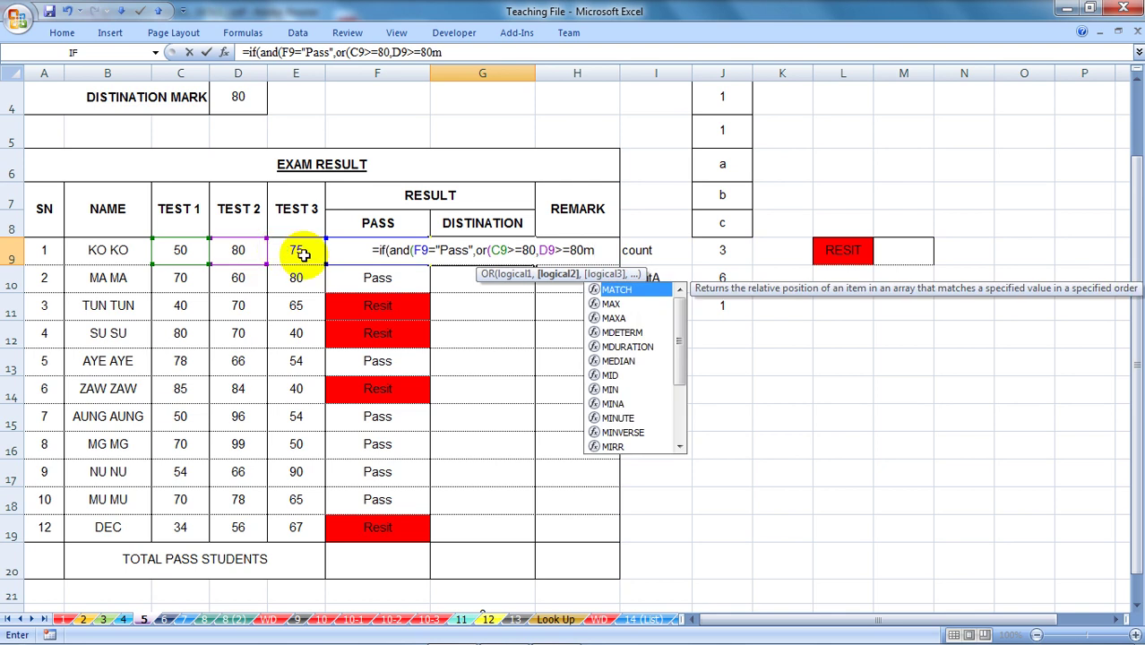
pyautogui.press('BackSpace')
pyautogui.write(',')
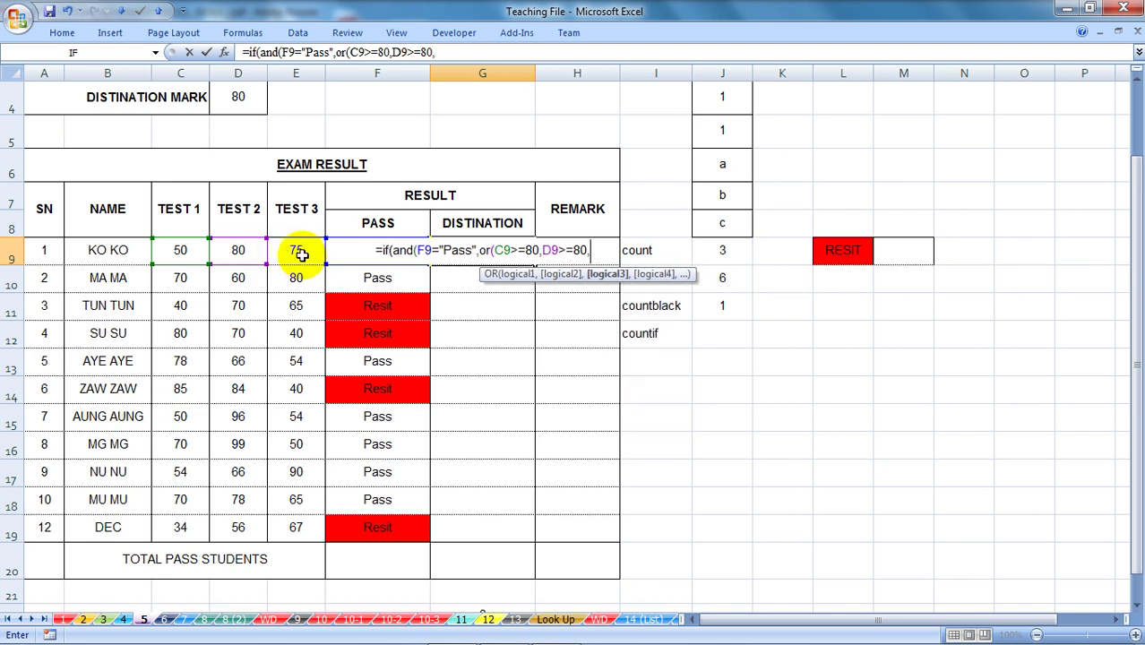
pyautogui.click(302, 255)
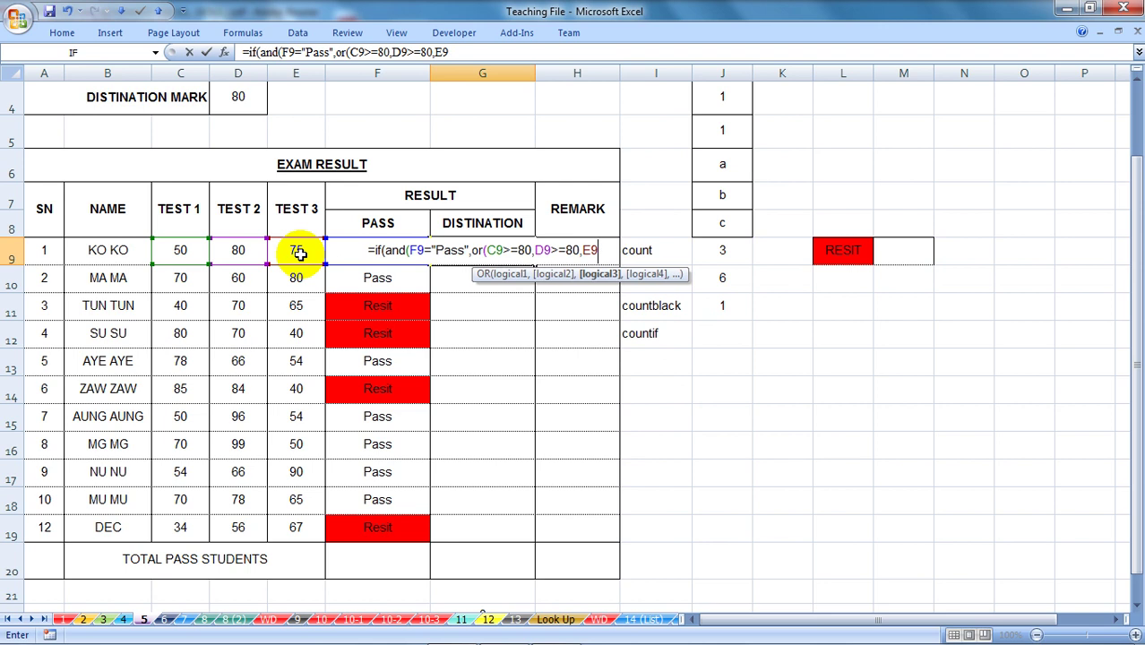
pyautogui.write('>=')
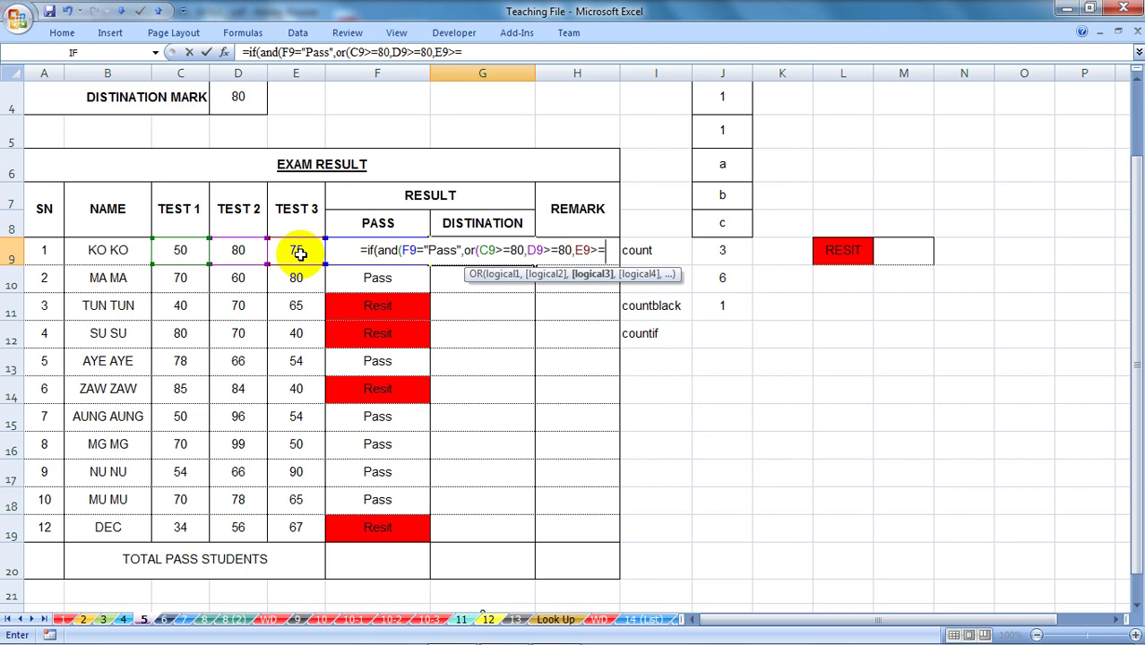
pyautogui.write('80)')
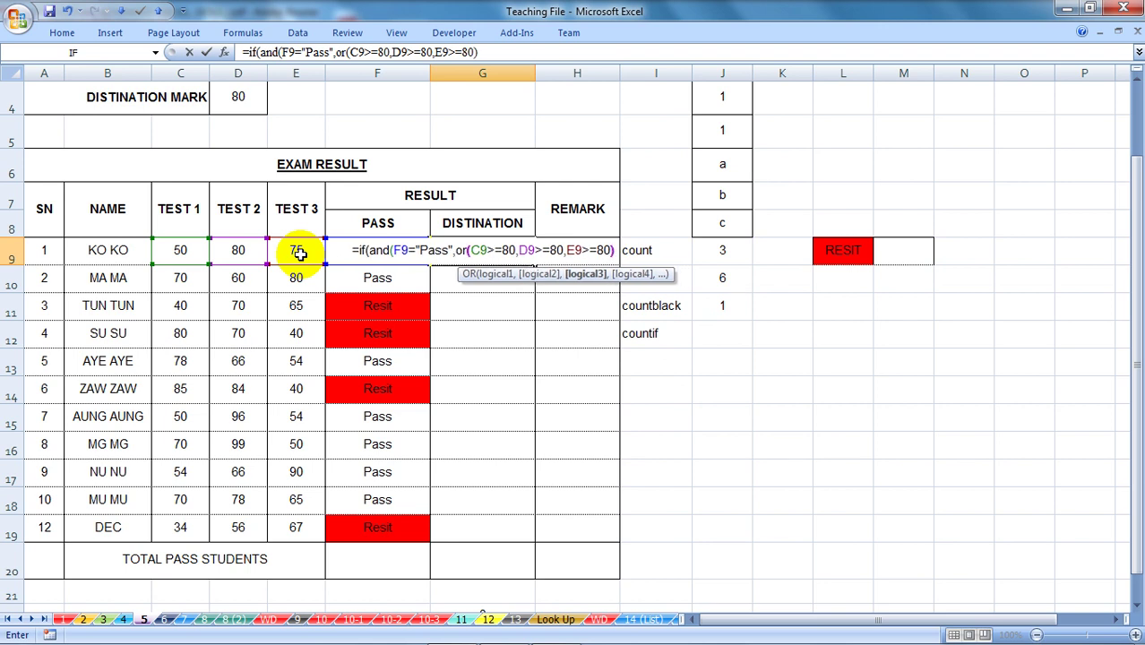
# Step: Close the AND function in G9 and complete the IF with "D" as the true value and empty text as the false value
pyautogui.write(',')
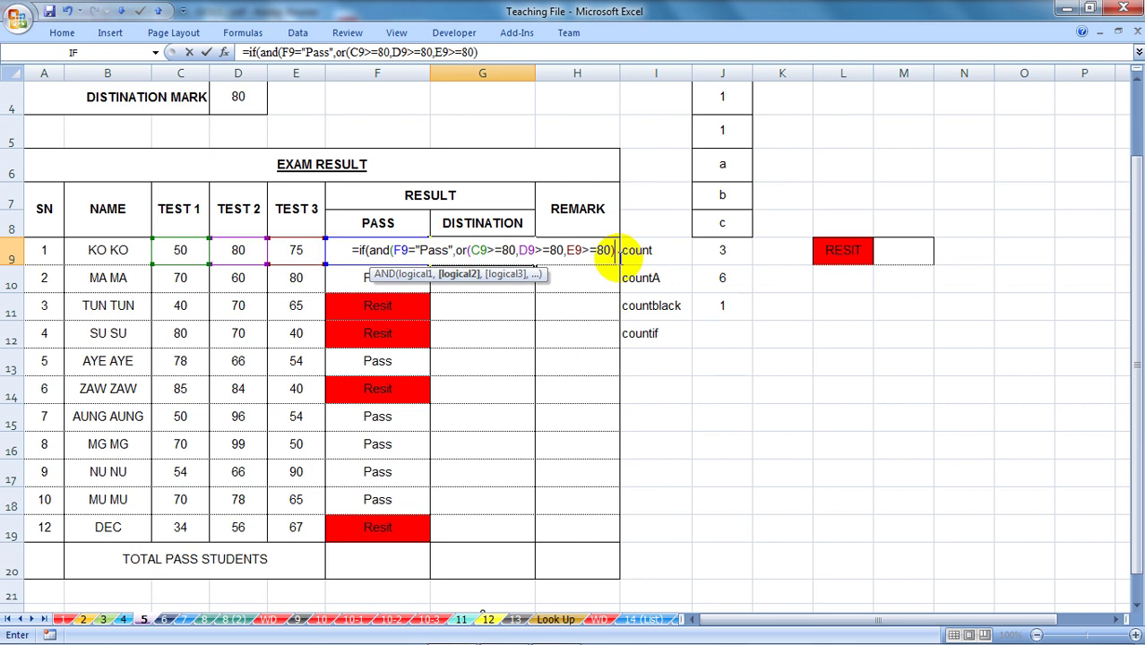
pyautogui.write('),')
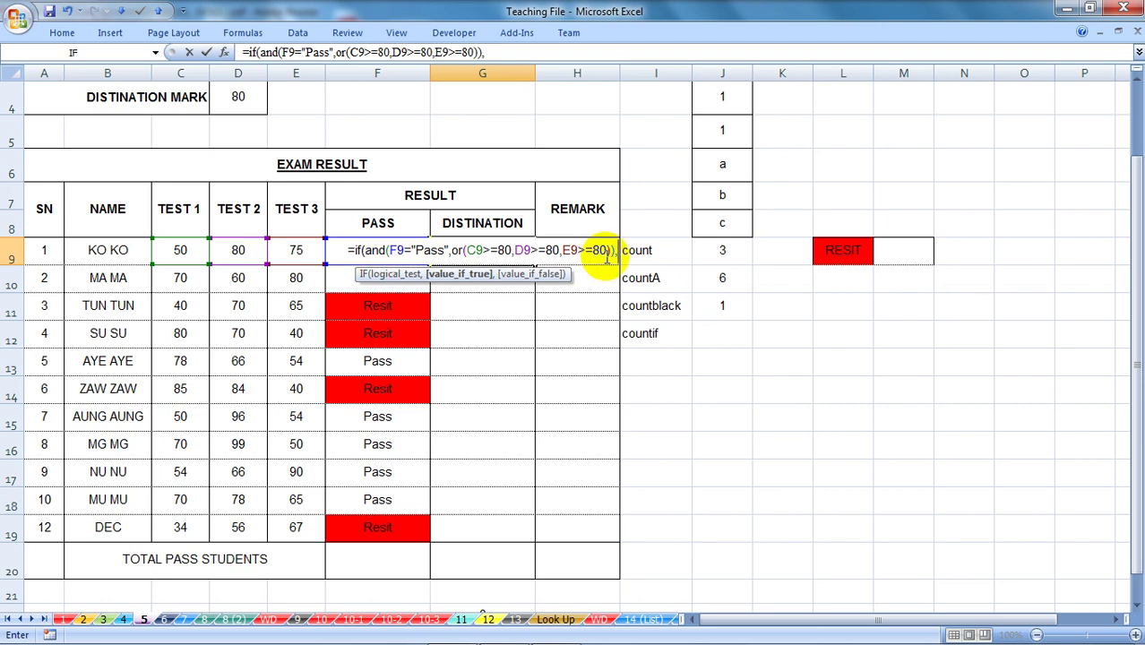
pyautogui.write('"D",')
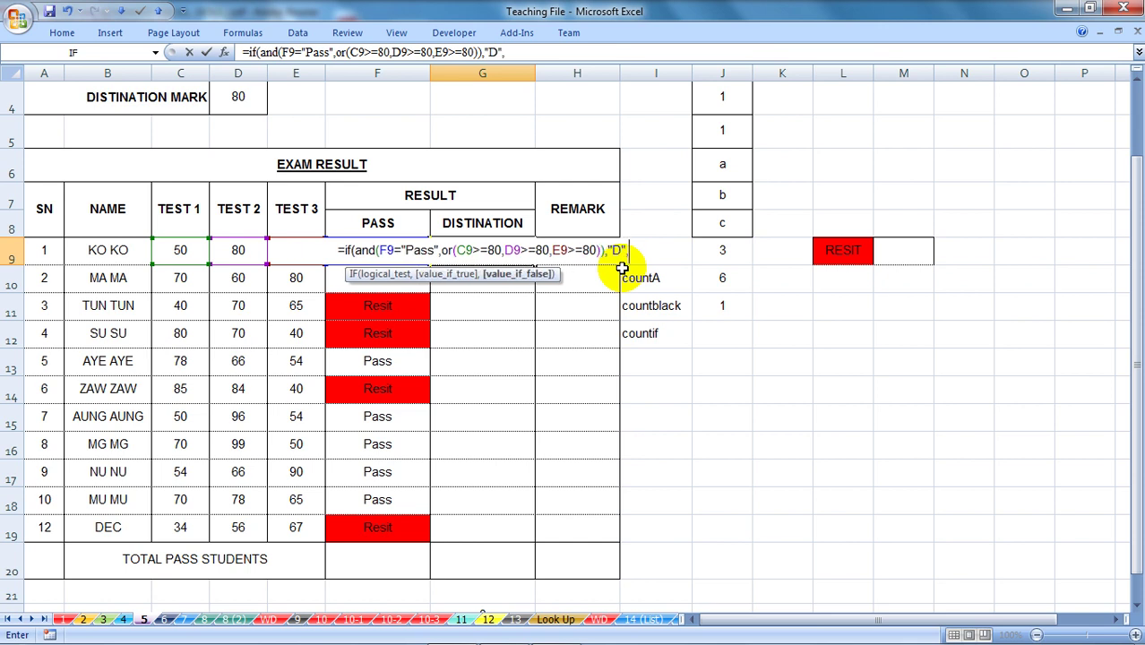
pyautogui.write('"")')
pyautogui.press('Return')
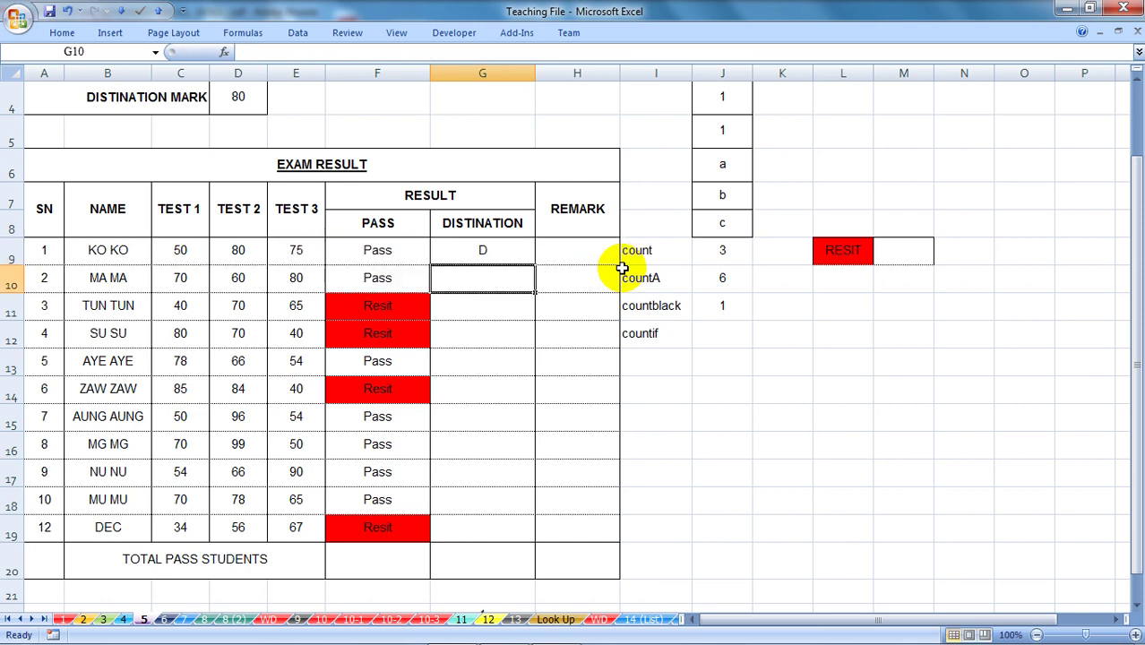
# Step: Fill the DISTINATION formula from G9 down through G19 without formatting
pyautogui.click(476, 252)
pyautogui.moveTo(536, 265); pyautogui.dragTo(525, 541)
pyautogui.click(544, 552)
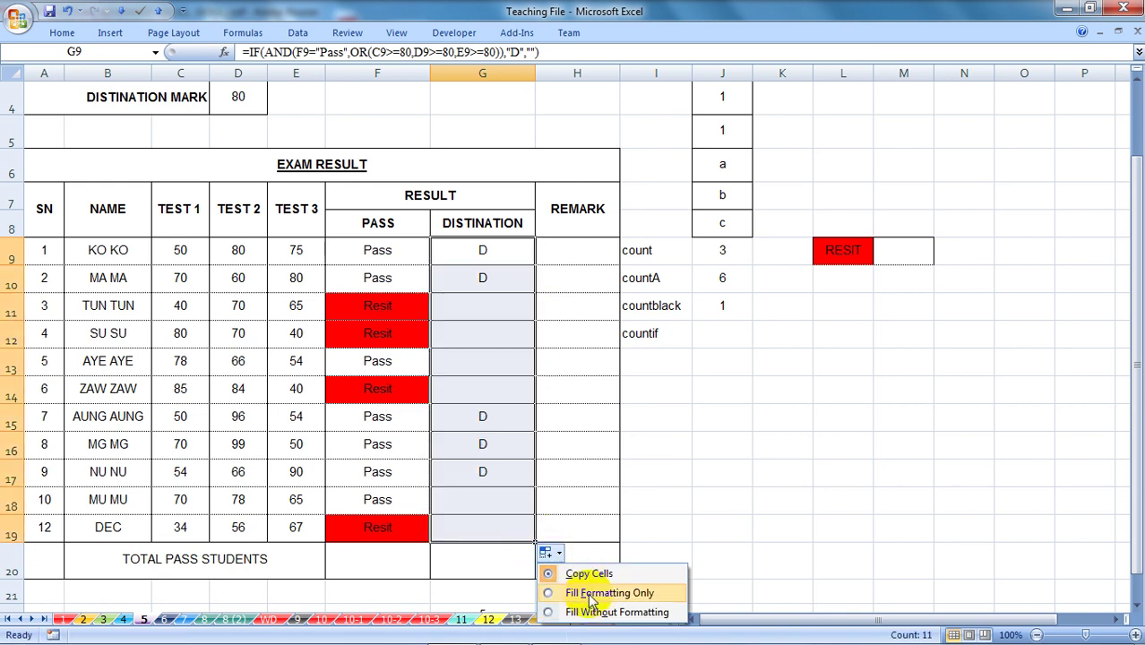
pyautogui.click(585, 609)
pyautogui.click(696, 494)
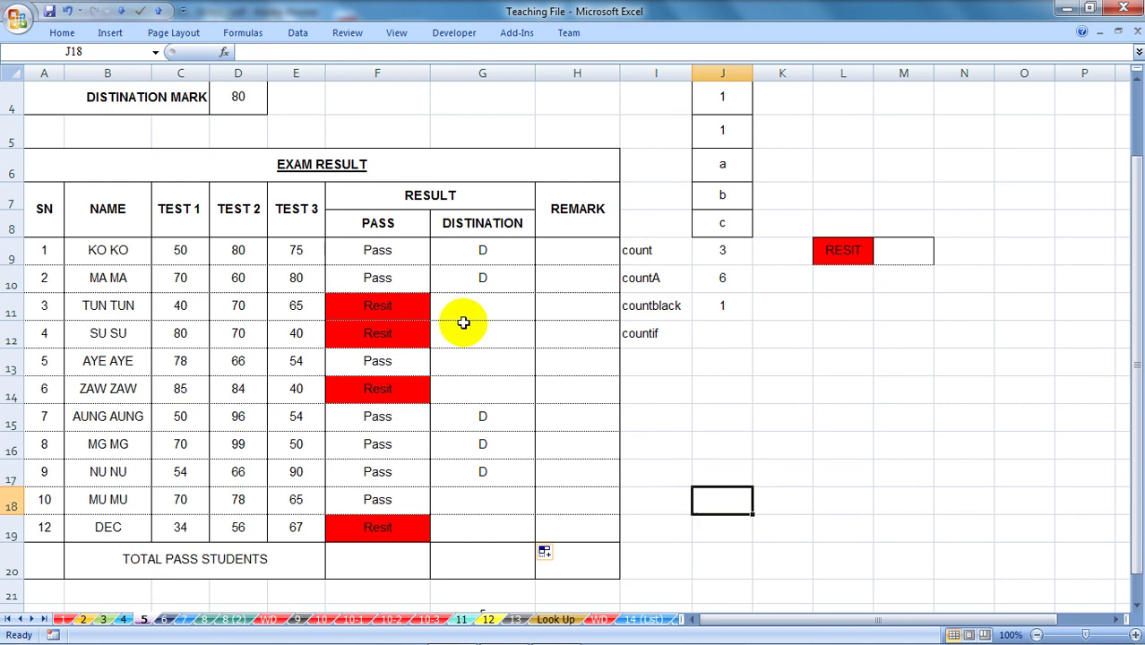
pyautogui.moveTo(397, 254); pyautogui.dragTo(396, 537)
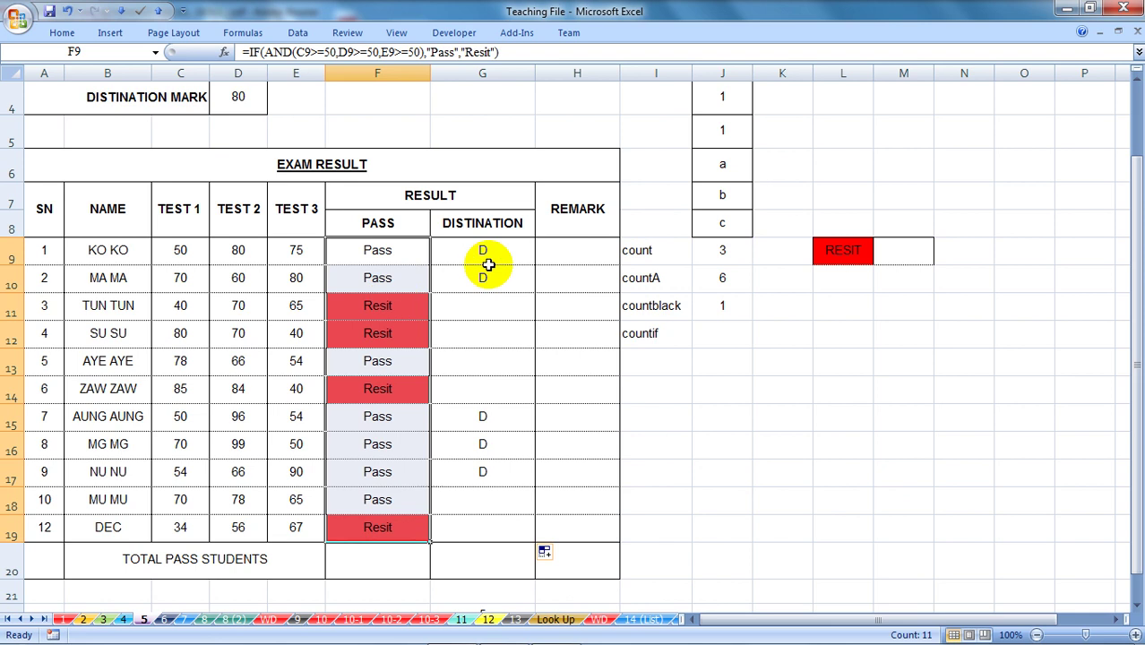
pyautogui.moveTo(486, 256); pyautogui.dragTo(494, 525)
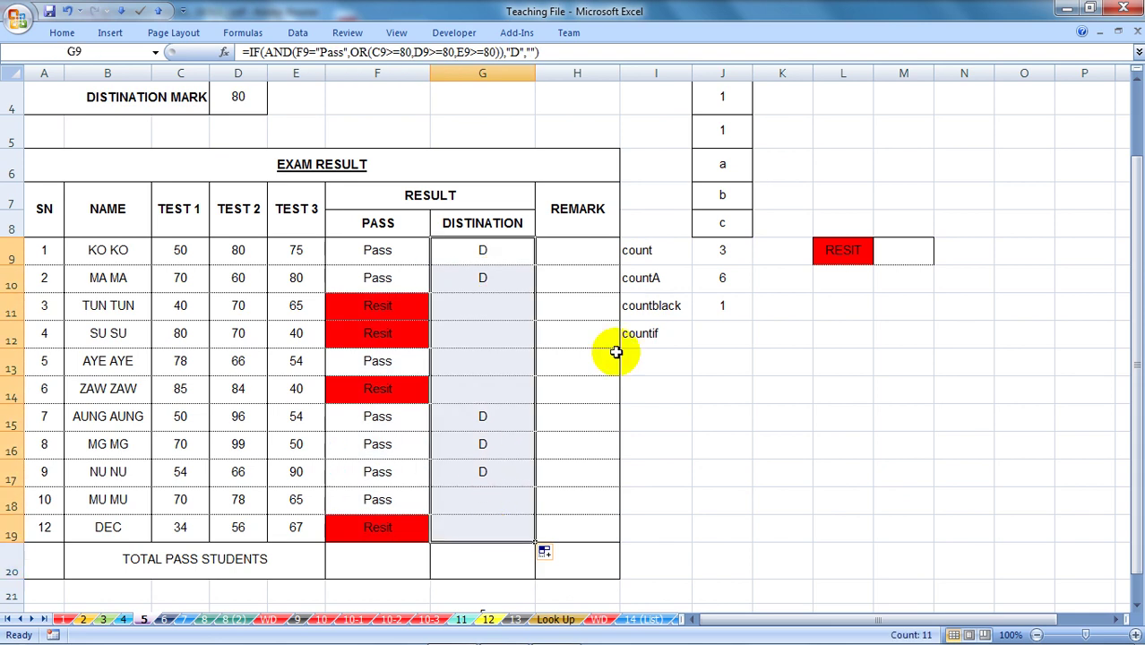
pyautogui.scroll(-1, 435, 332)
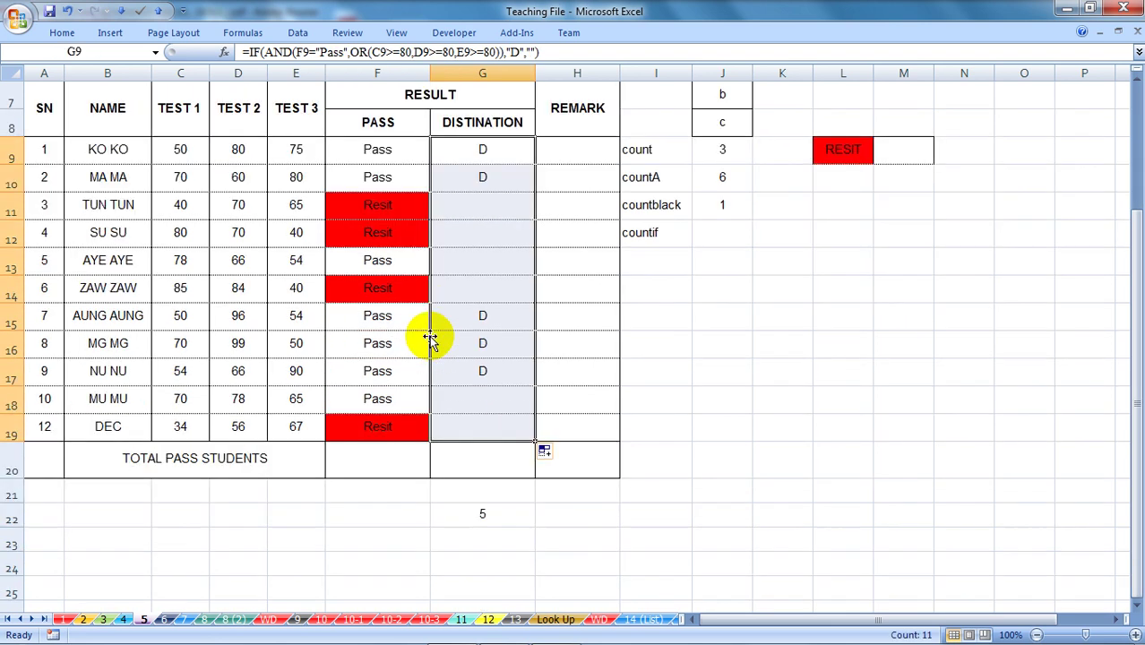
pyautogui.scroll(1, 435, 328)
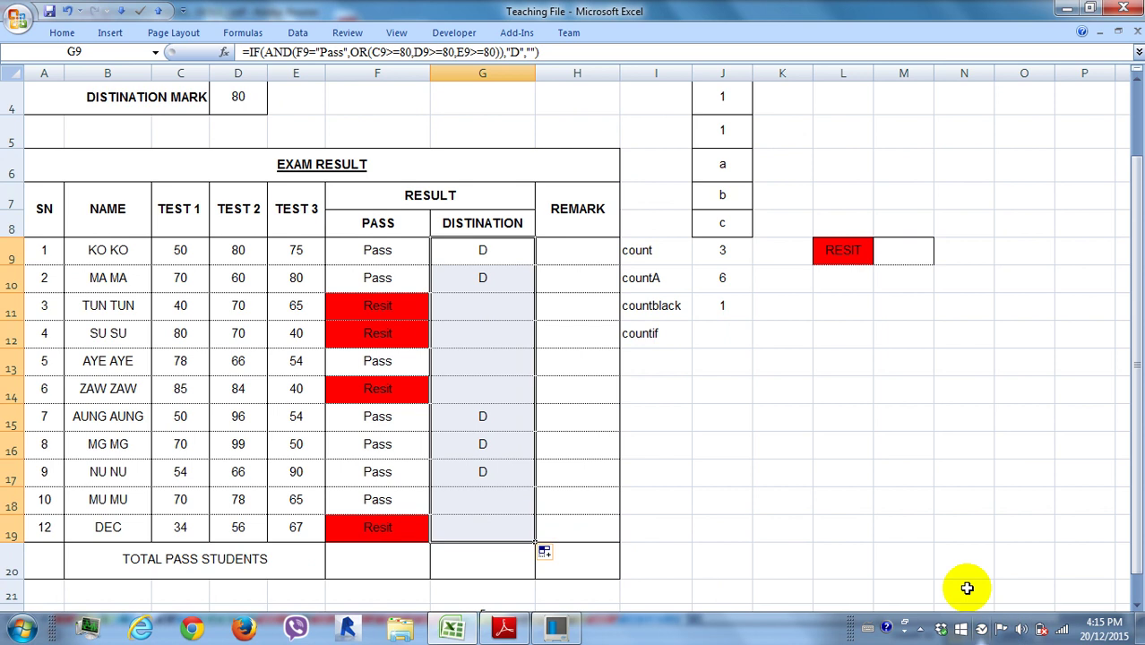
pyautogui.click(923, 632)
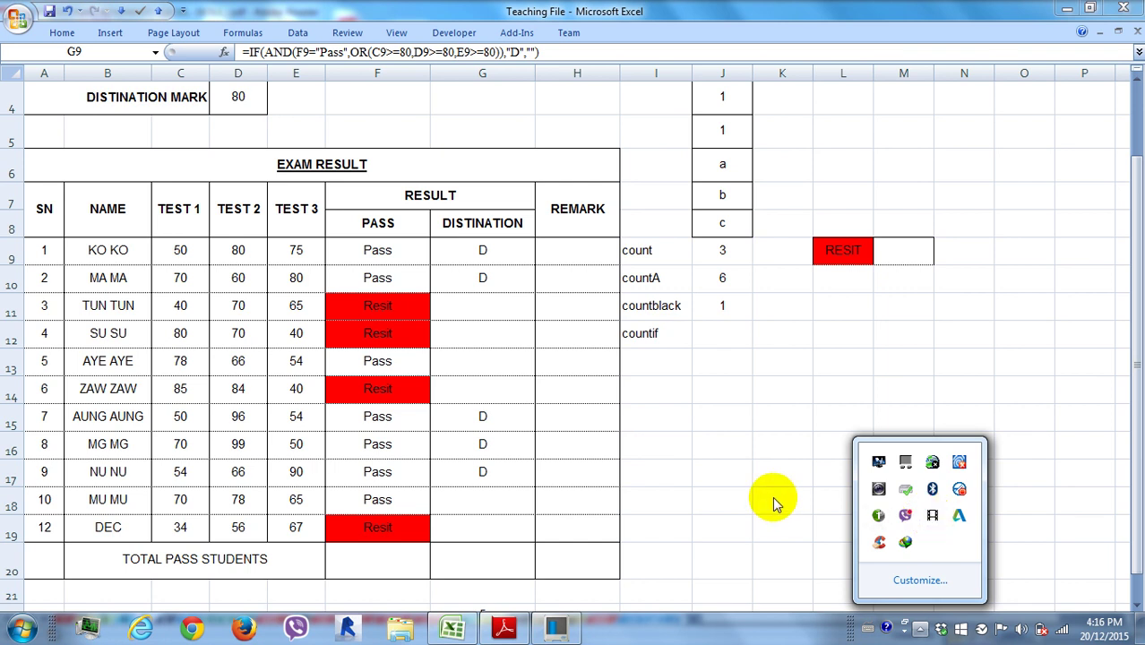
pyautogui.click(711, 462)
pyautogui.scroll(1, 715, 448)
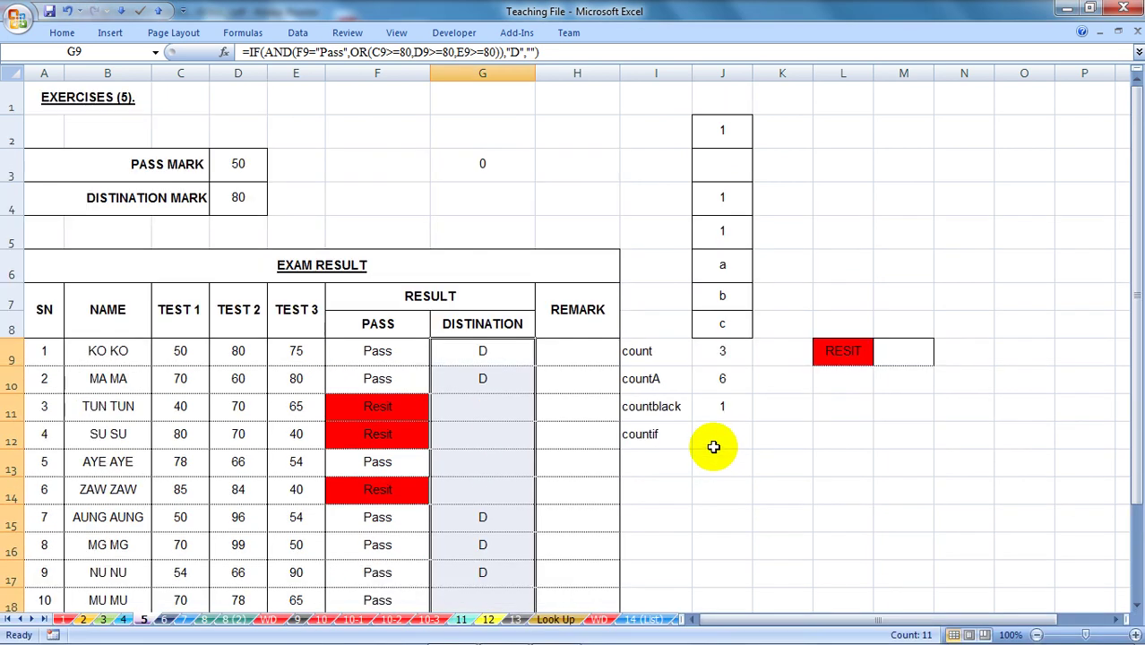
pyautogui.scroll(-2, 715, 449)
pyautogui.scroll(2, 710, 445)
pyautogui.scroll(-1, 704, 440)
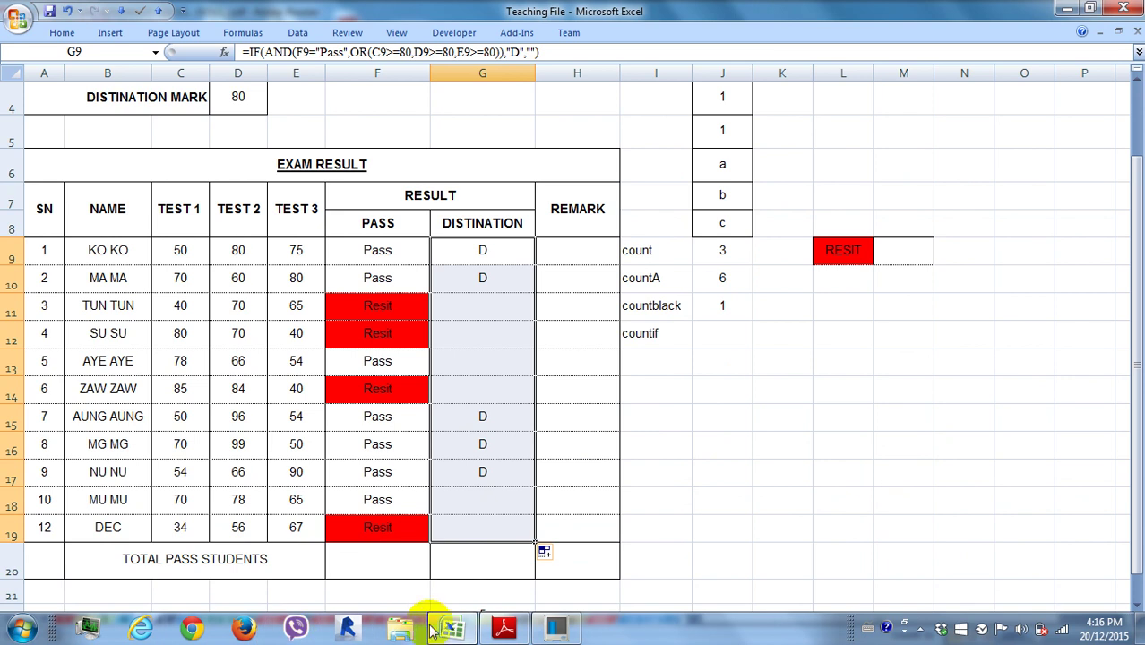
pyautogui.moveTo(451, 630)
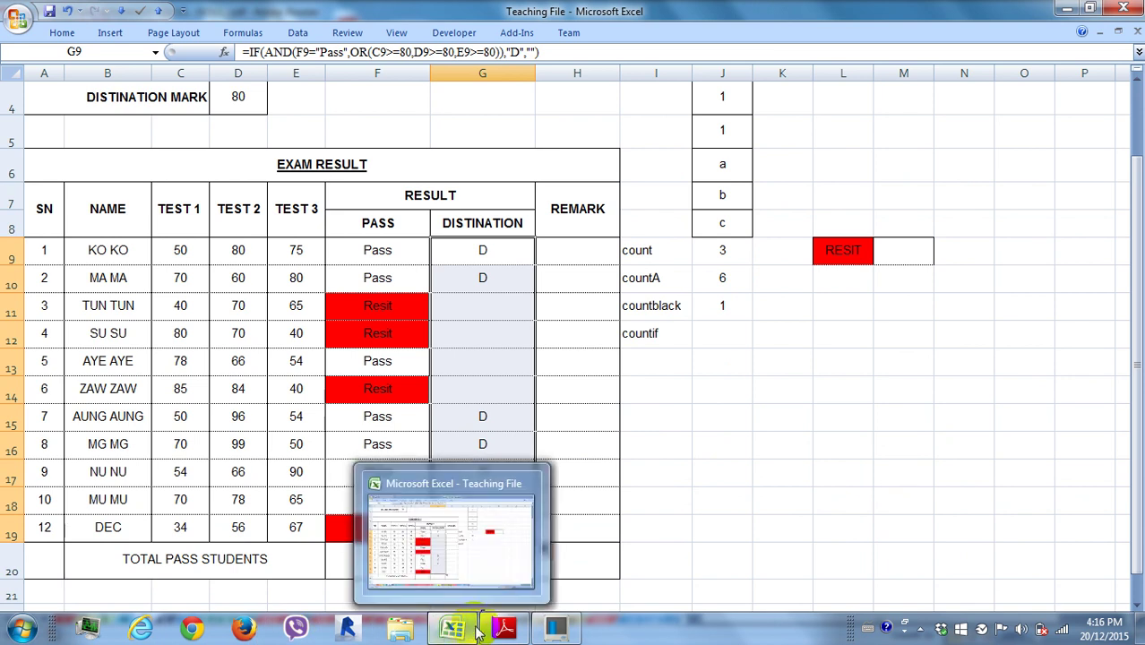
pyautogui.click(708, 463)
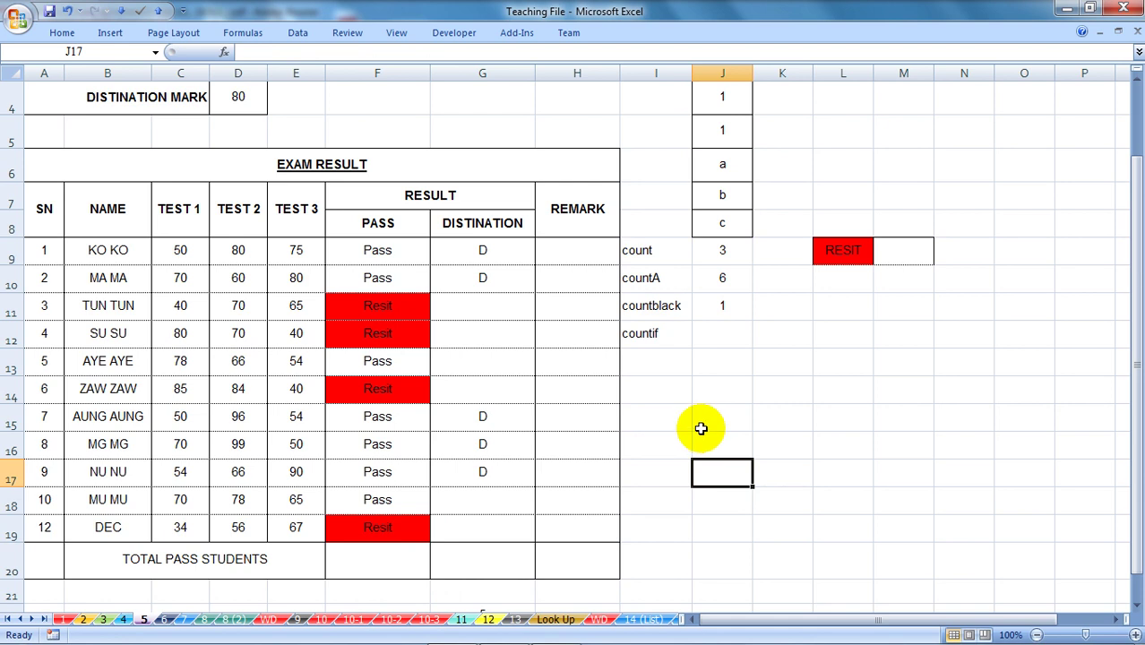
# Step: Clear the RESIT label, red fill and borders from L9:M9 by filling the blank cell L7 over them
pyautogui.click(852, 196)
pyautogui.moveTo(852, 218); pyautogui.dragTo(927, 278)
pyautogui.click(863, 325)
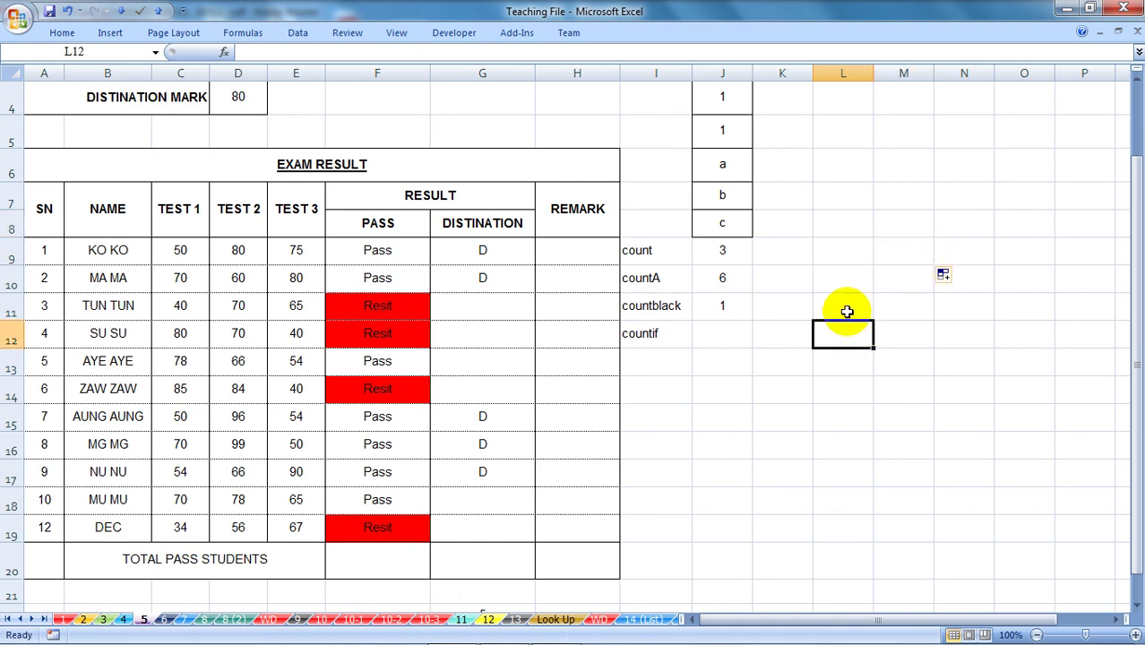
pyautogui.scroll(1, 844, 309)
pyautogui.scroll(-1, 847, 311)
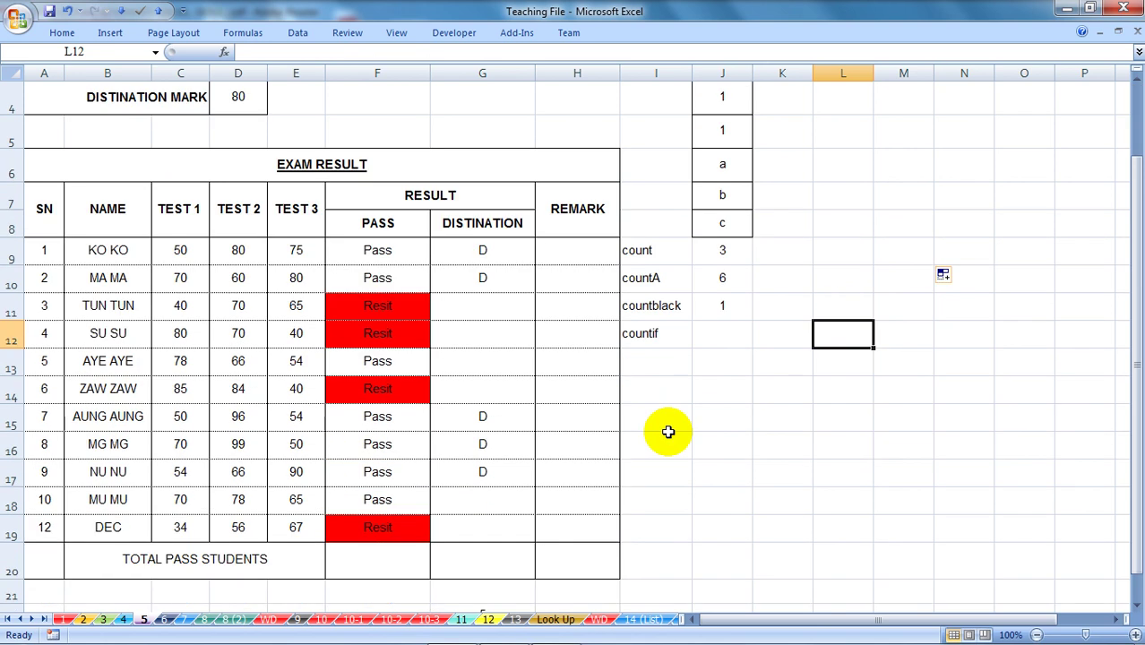
pyautogui.moveTo(787, 606)
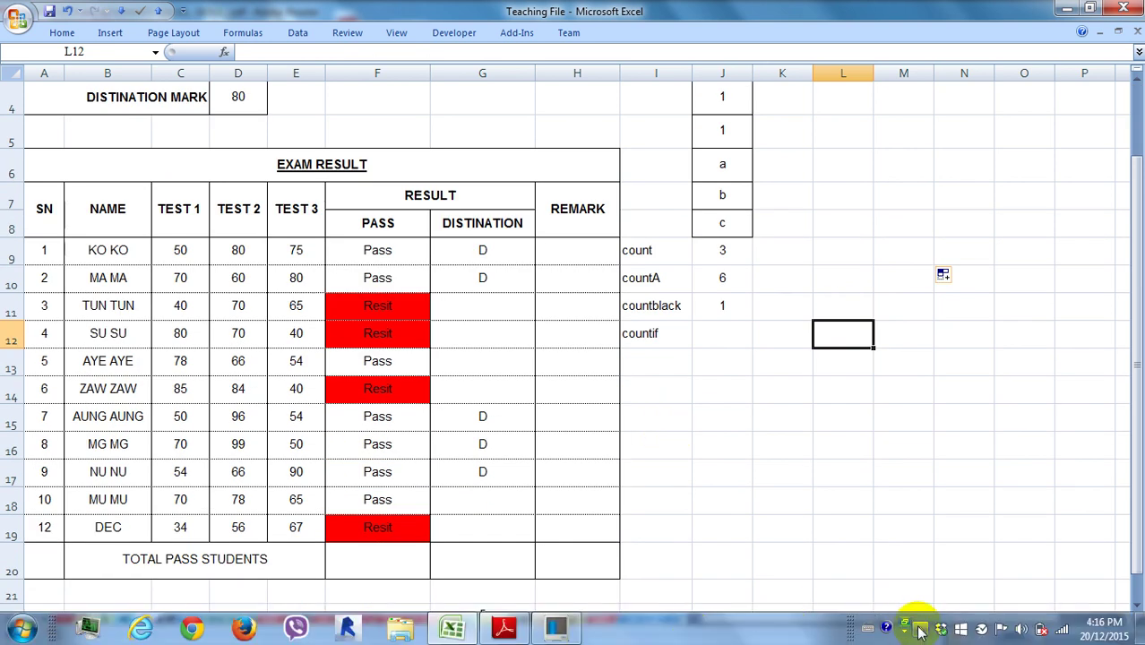